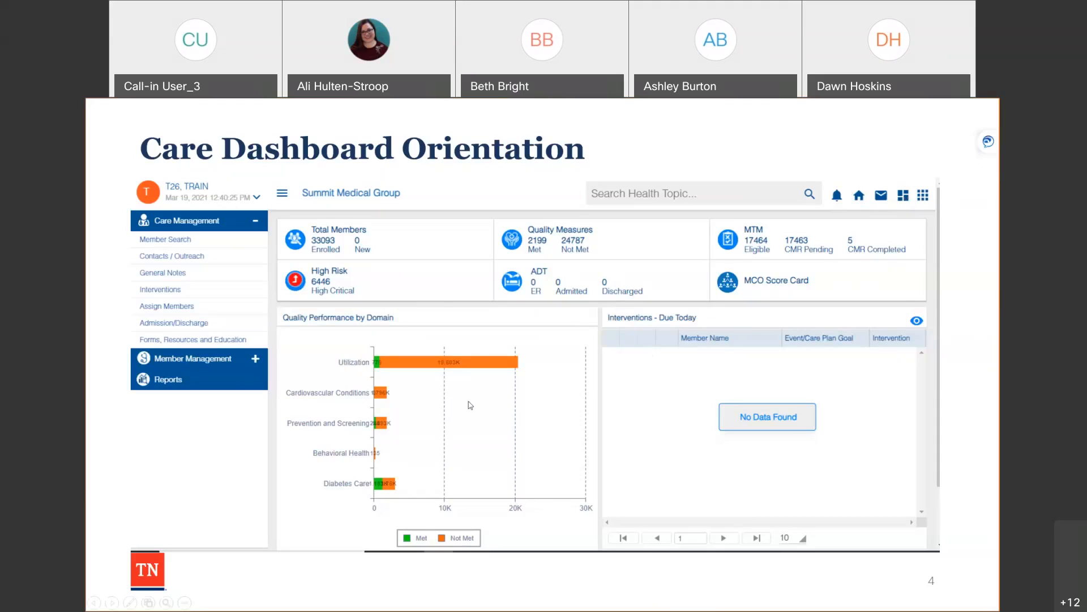
Advance to slide 5, 'Member Search', and end the slideshow
{"action": "left_click", "coordinate": [112, 602]}
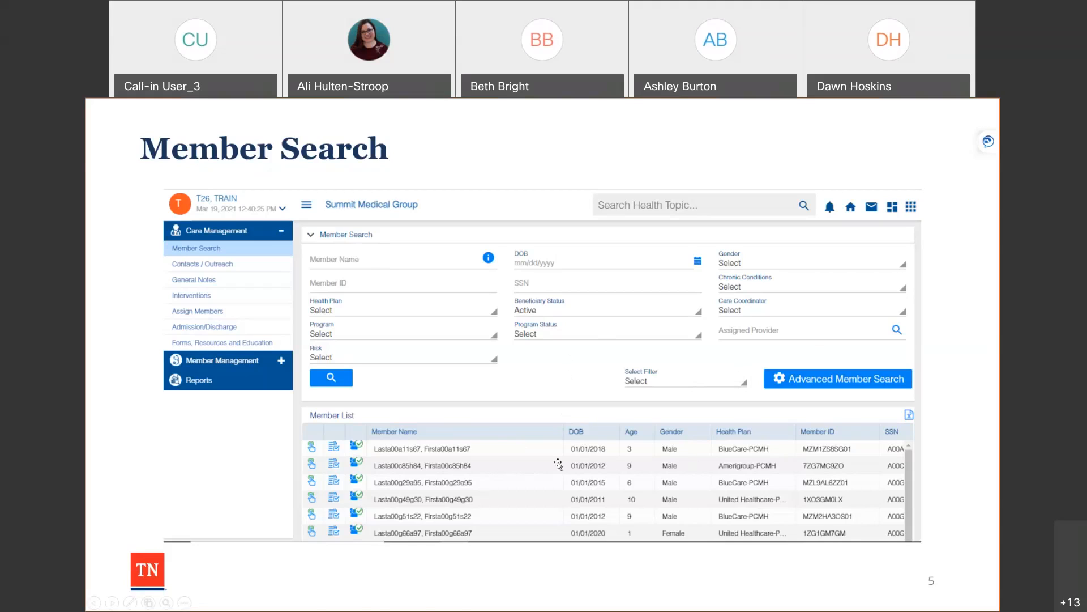
{"action": "key", "text": "Escape"}
Acknowledge the government-system warning and log in with the practice admin user name and password
{"action": "key", "text": "alt+Tab"}
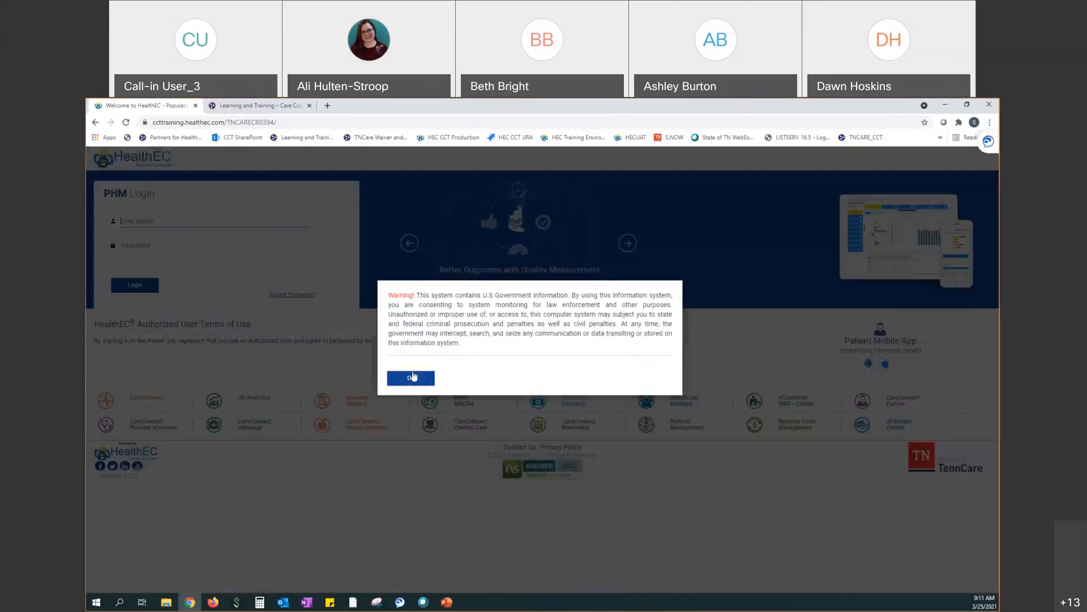
{"action": "left_click", "coordinate": [414, 376]}
{"action": "left_click", "coordinate": [146, 222]}
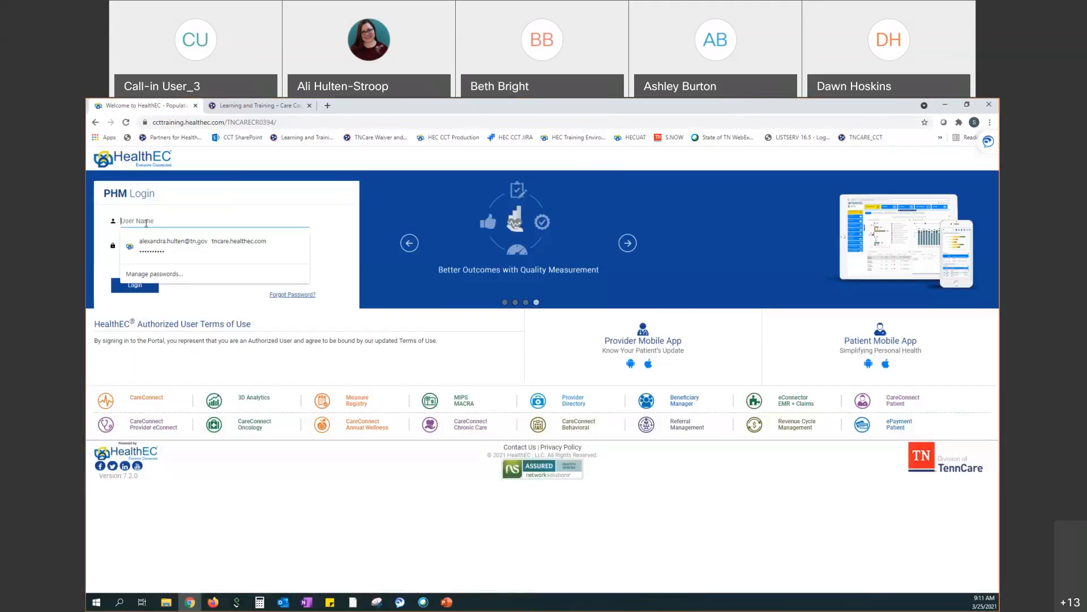
{"action": "type", "text": "Practice"}
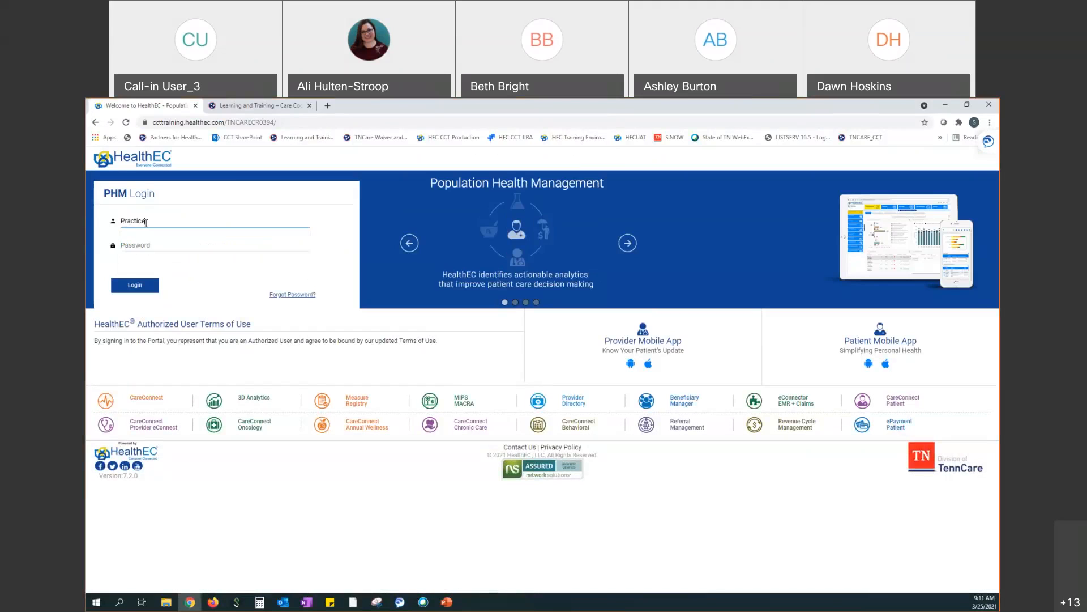
{"action": "type", "text": "Admin26"}
{"action": "key", "text": "Tab"}
{"action": "type", "text": "***********"}
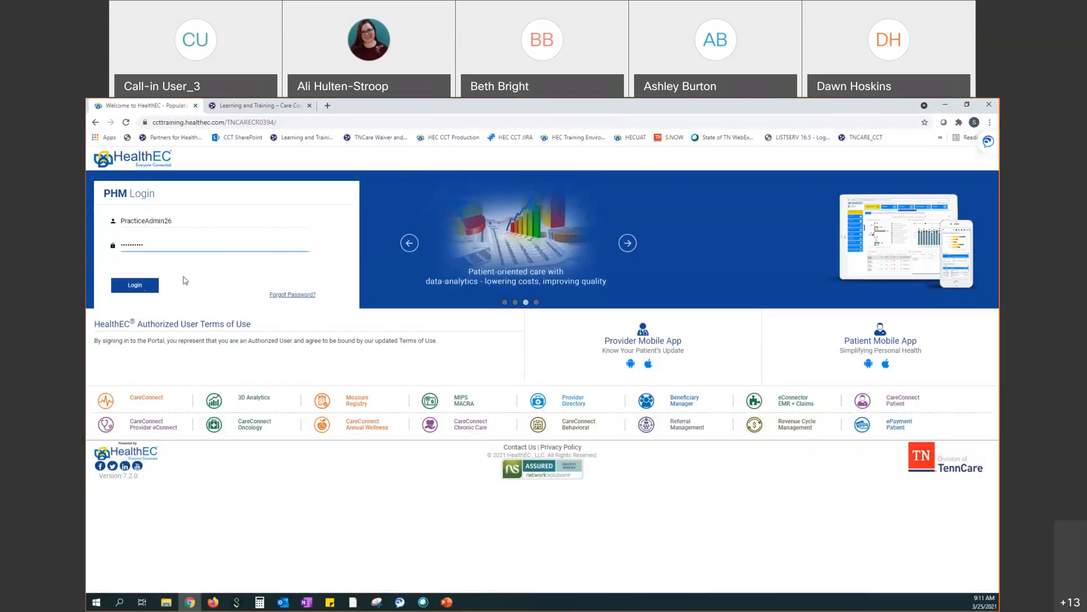
{"action": "key", "text": "Return"}
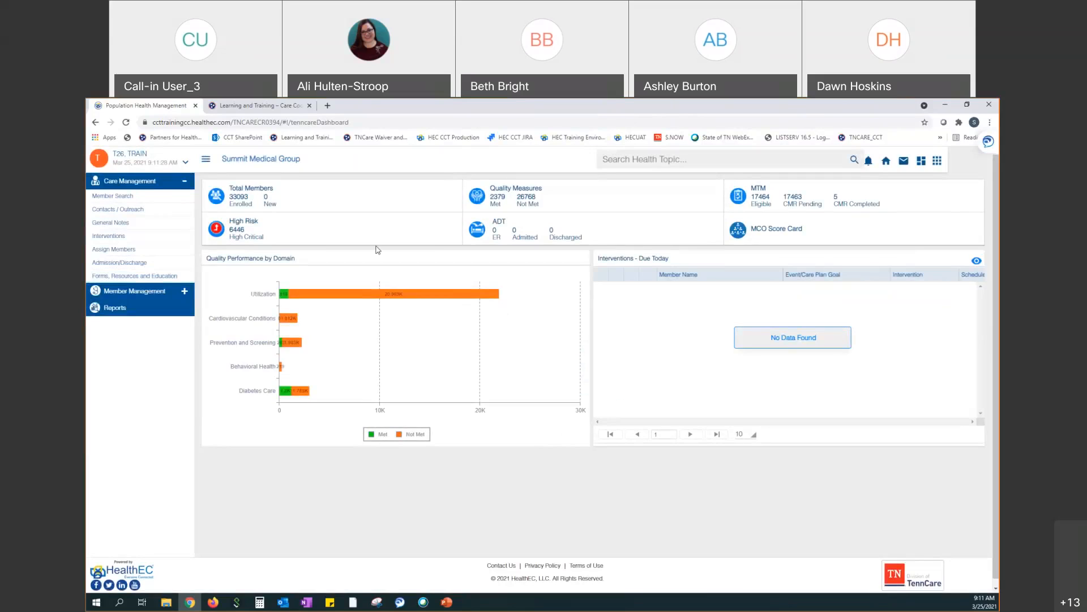
Open Member Search under Care Management to list all 33,093 members
{"action": "left_click", "coordinate": [158, 198]}
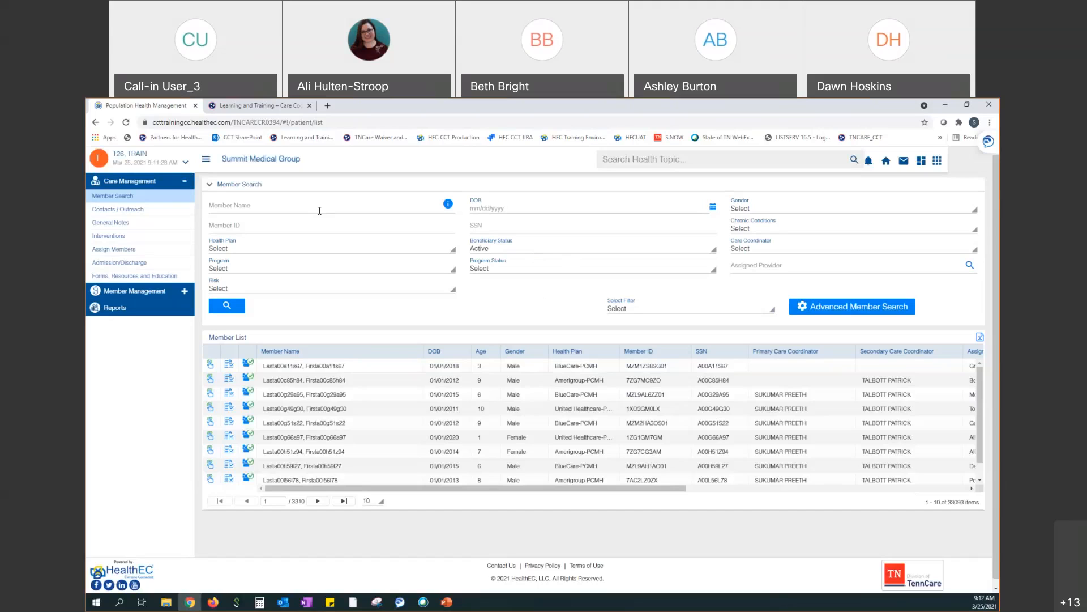
Show the Search Combinations guide from the info icon beside Member Name
{"action": "left_click", "coordinate": [448, 205]}
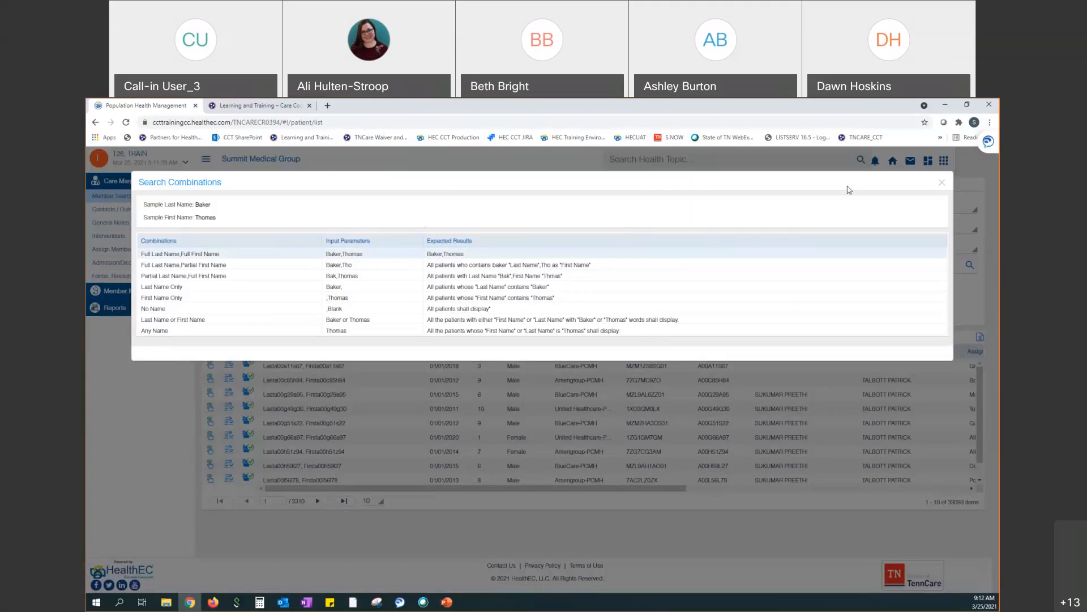
Close the Search Combinations dialog to return to the empty Member Search form
{"action": "left_click", "coordinate": [944, 183]}
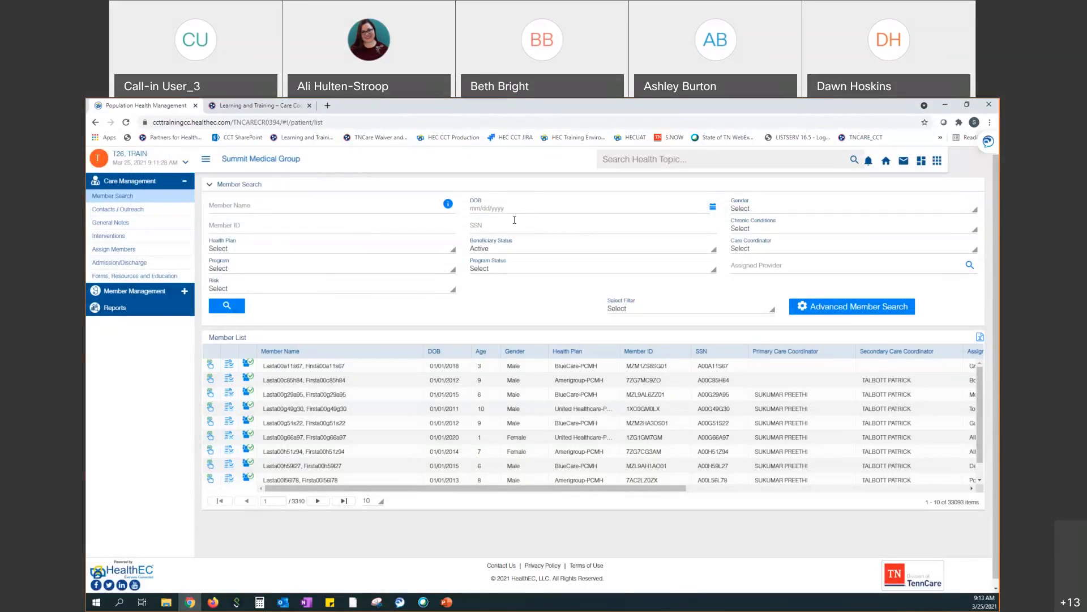
{"action": "left_click", "coordinate": [869, 233]}
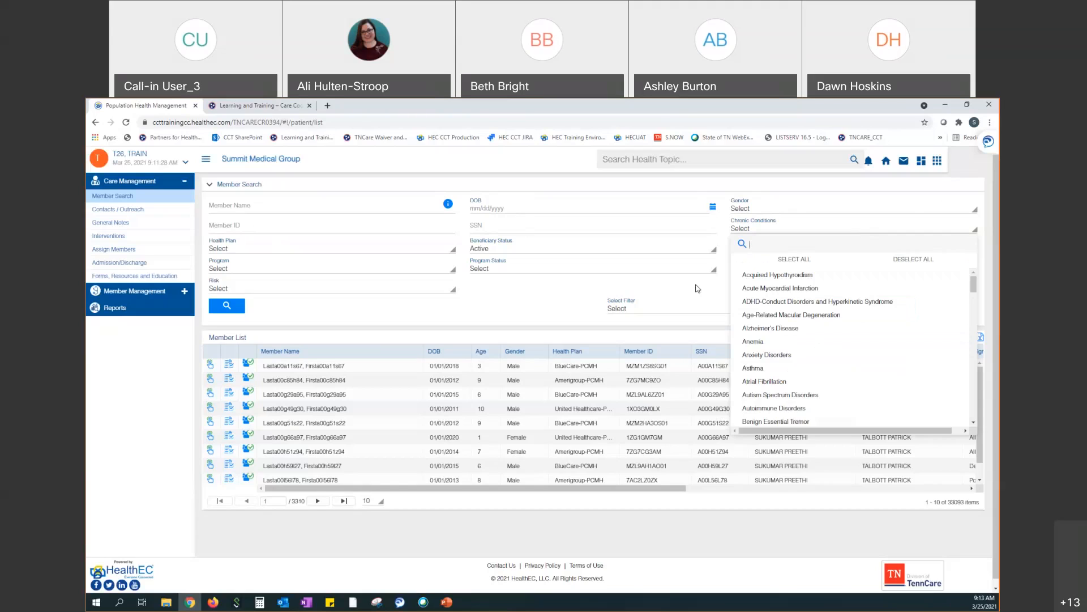
{"action": "left_click", "coordinate": [680, 293]}
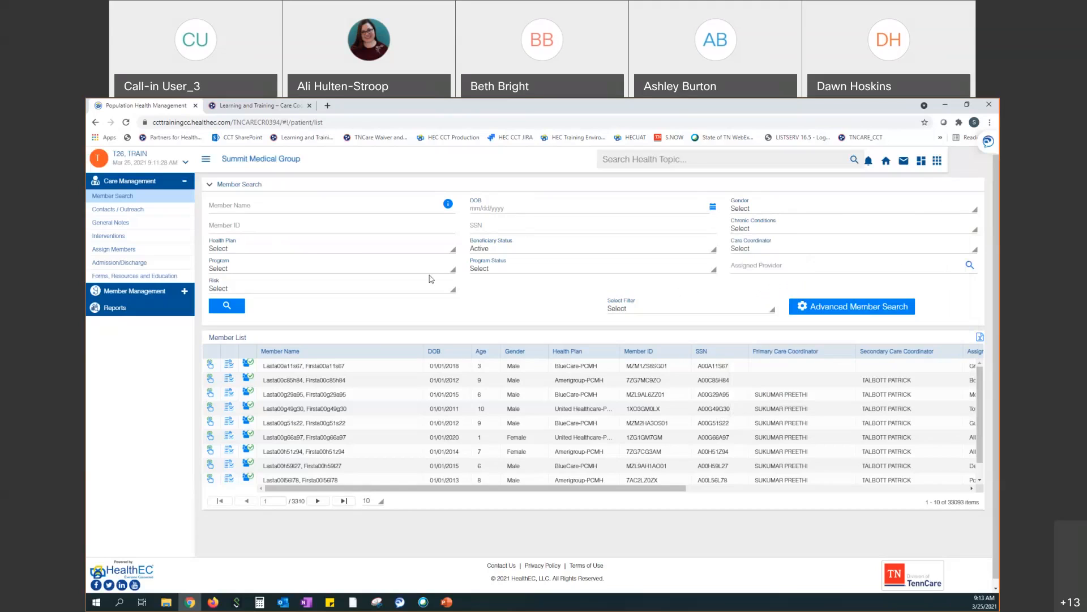
{"action": "left_click", "coordinate": [399, 254]}
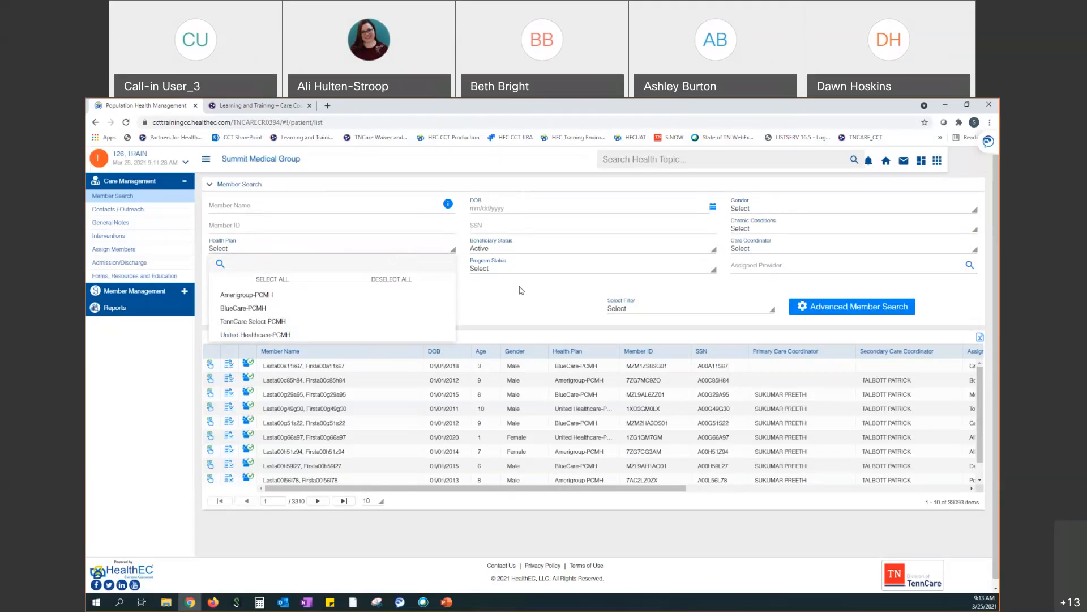
{"action": "left_click", "coordinate": [525, 305]}
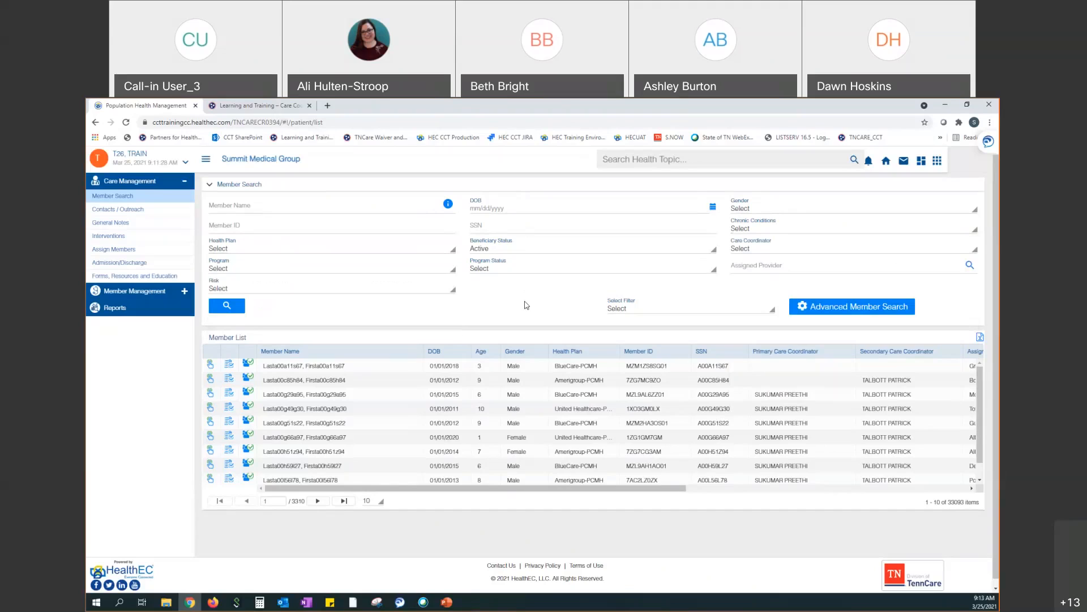
{"action": "left_click", "coordinate": [516, 251]}
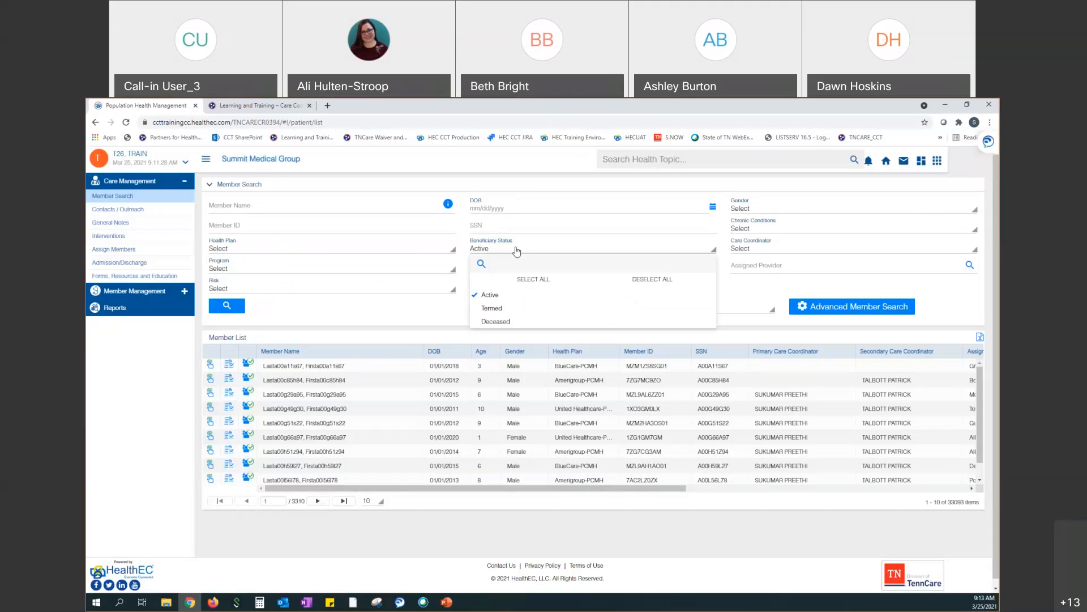
{"action": "left_click", "coordinate": [548, 244]}
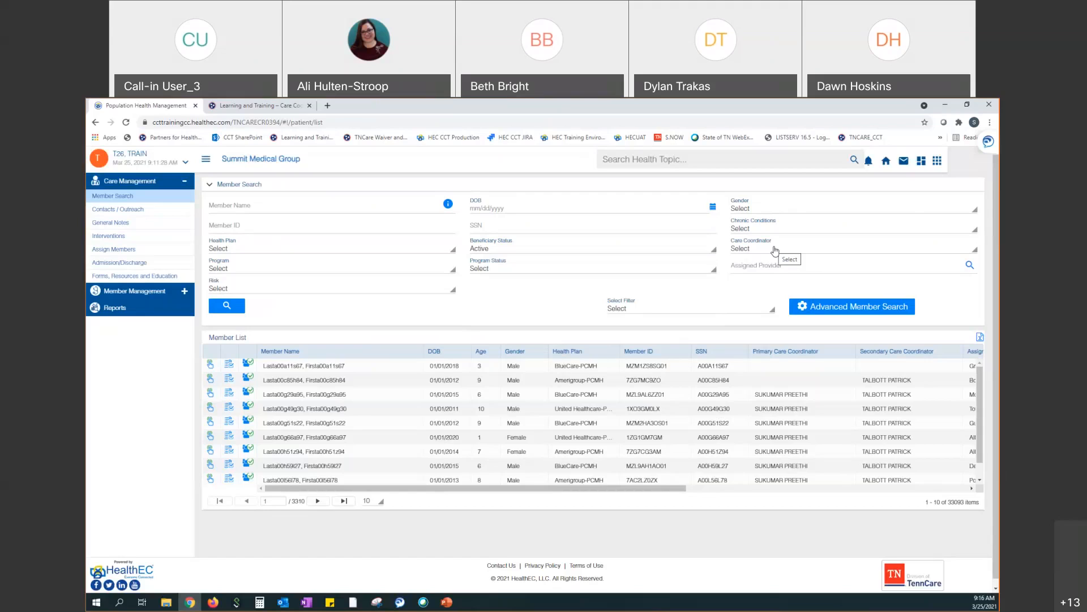
Review the available programs, then display the Program Status options
{"action": "left_click", "coordinate": [360, 274]}
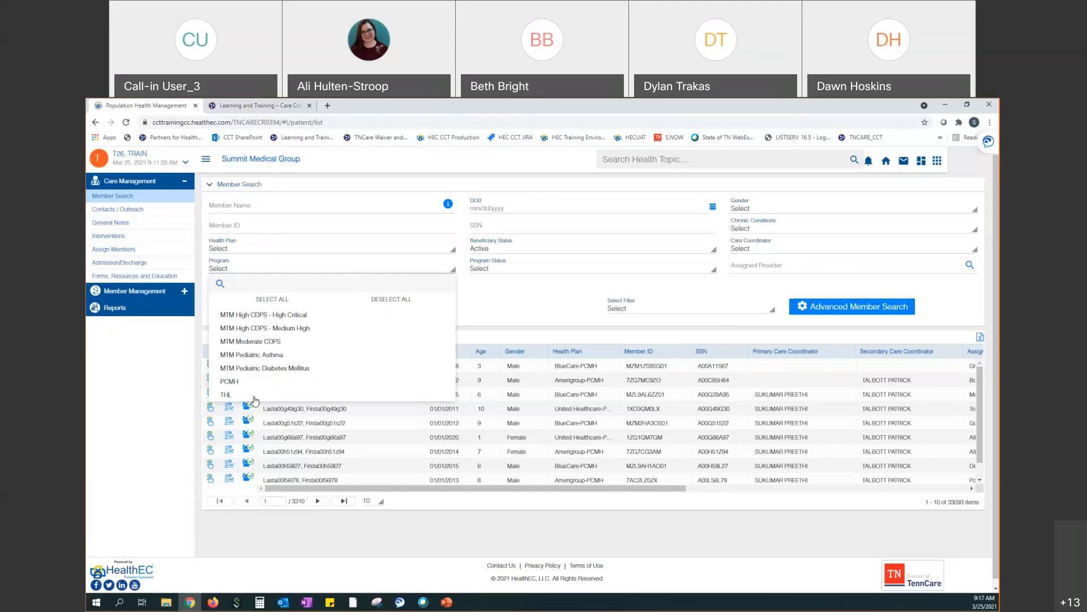
{"action": "left_click", "coordinate": [520, 313]}
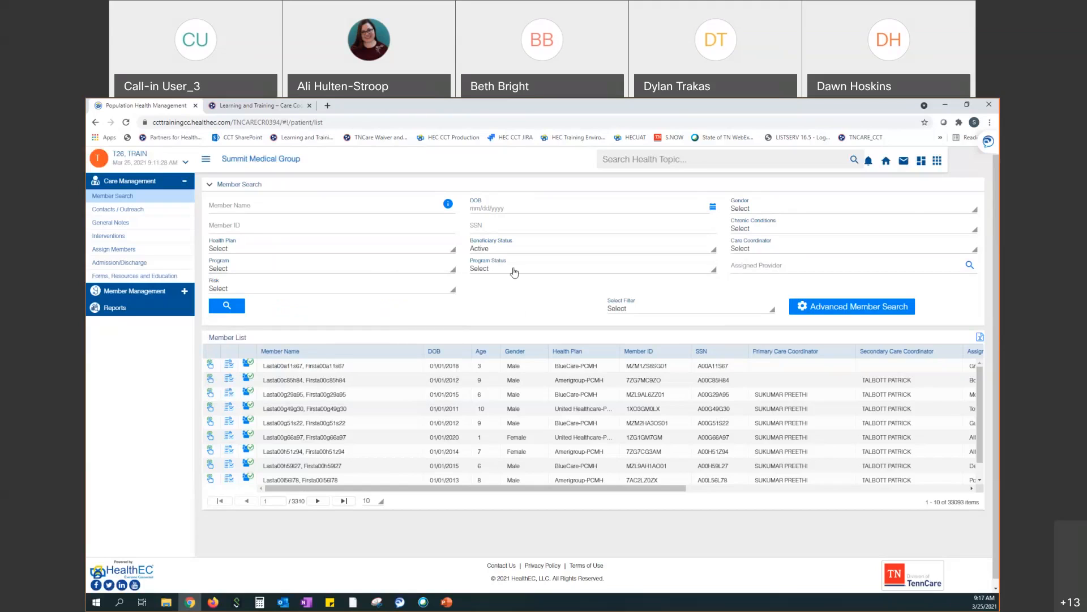
{"action": "left_click", "coordinate": [515, 271]}
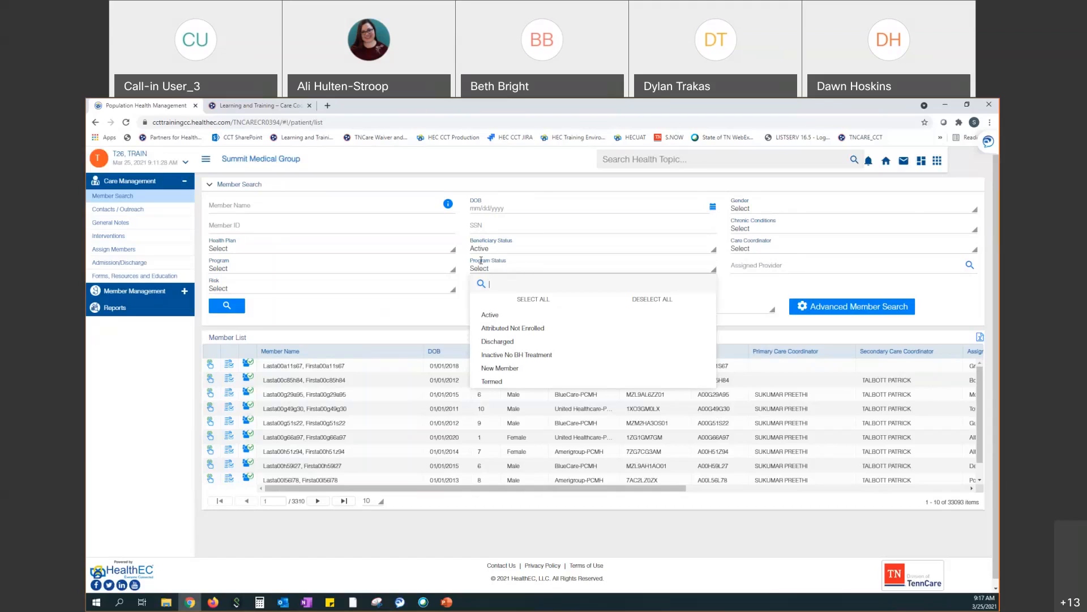
Filter the member search to the THL program and view the Program Status choices
{"action": "left_click", "coordinate": [450, 272]}
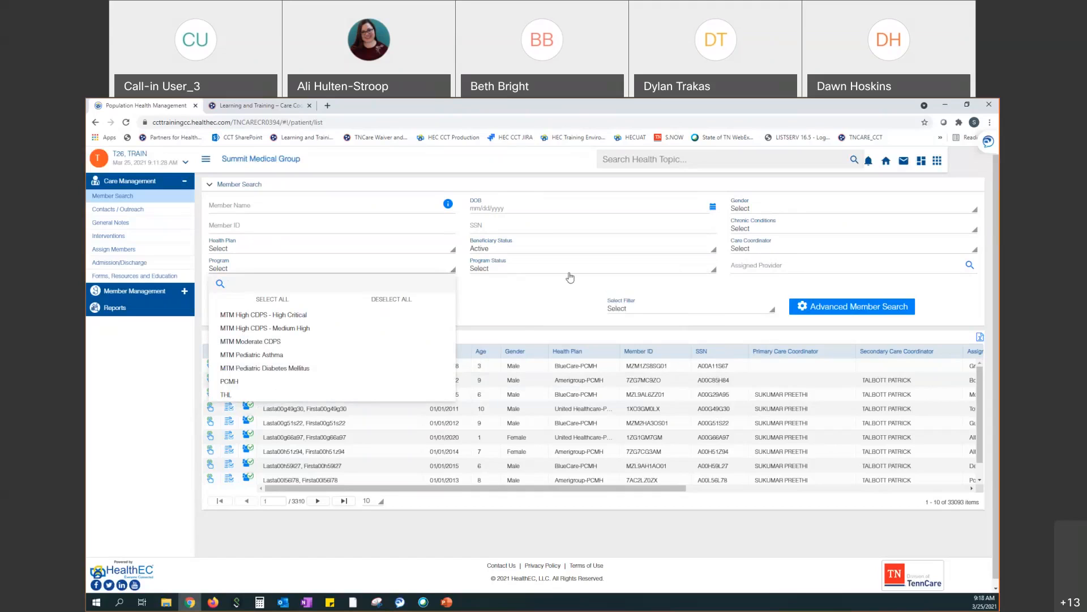
{"action": "left_click", "coordinate": [522, 327]}
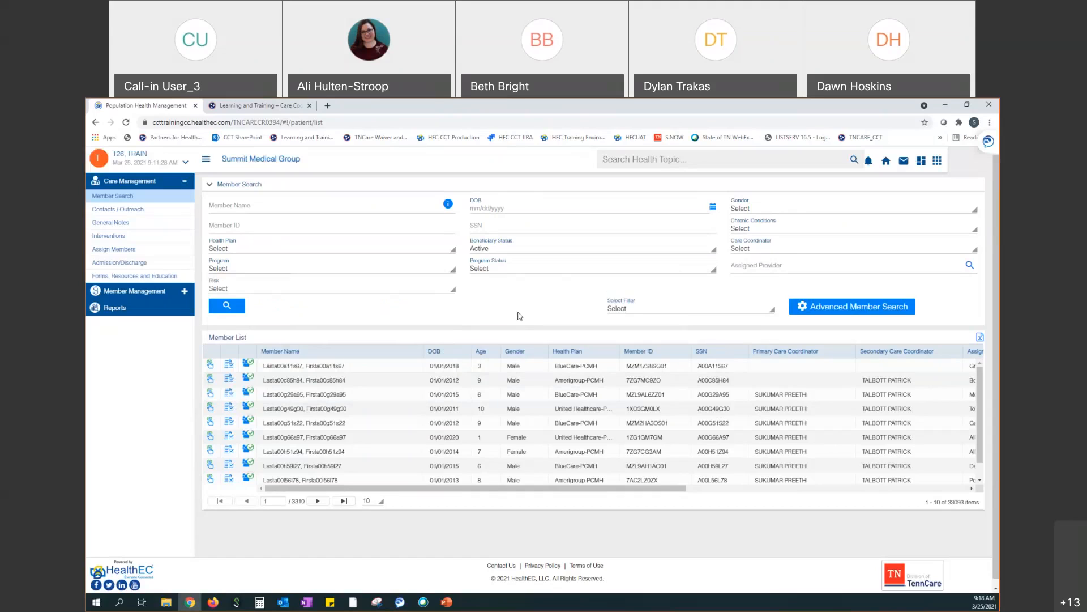
{"action": "left_click", "coordinate": [376, 272]}
{"action": "left_click", "coordinate": [246, 394]}
{"action": "left_click", "coordinate": [561, 298]}
{"action": "left_click", "coordinate": [540, 271]}
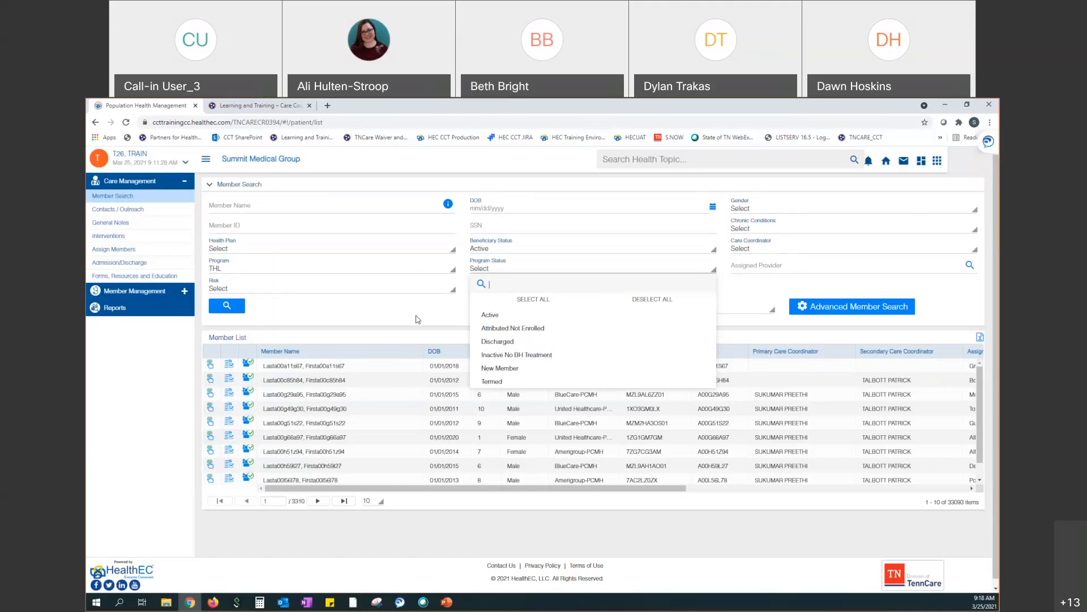
Uncheck THL so the Program filter has nothing selected
{"action": "left_click", "coordinate": [317, 268]}
{"action": "left_click", "coordinate": [308, 396]}
{"action": "left_click", "coordinate": [505, 308]}
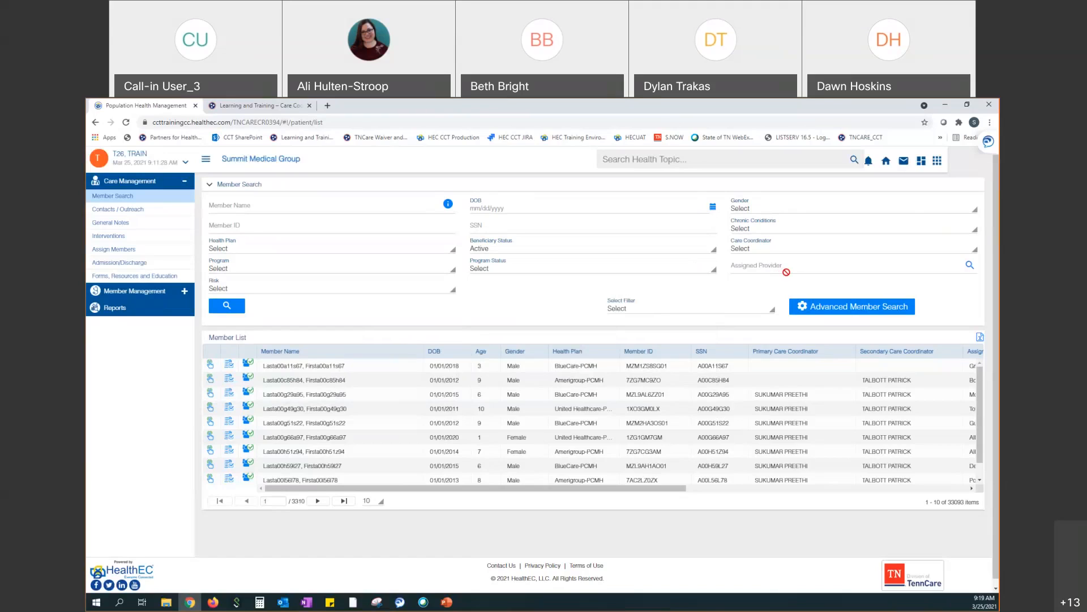
{"action": "left_click", "coordinate": [969, 266]}
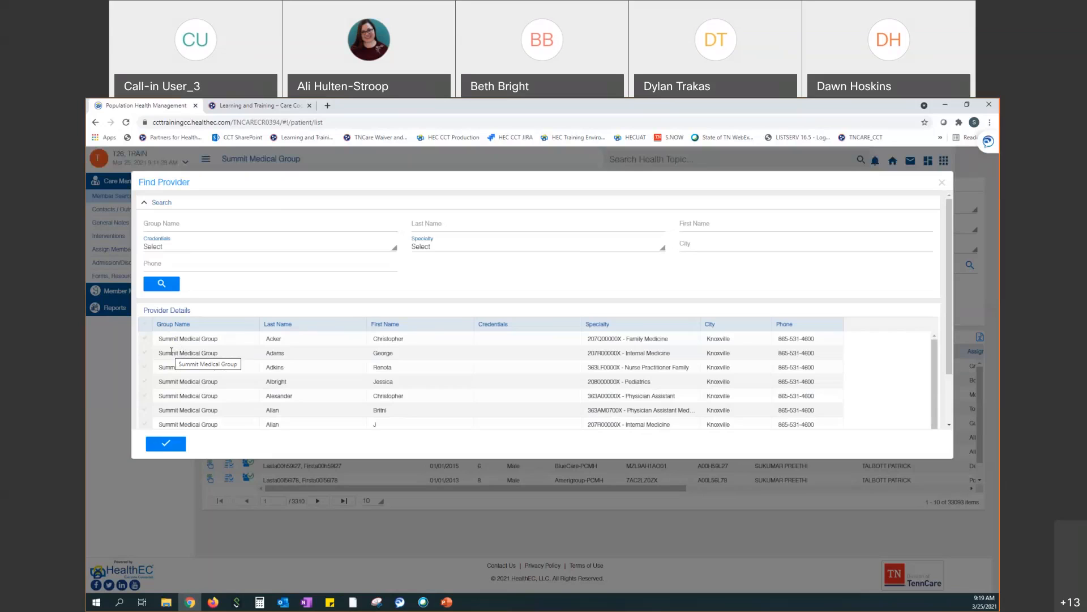
{"action": "left_click", "coordinate": [145, 339]}
{"action": "left_click", "coordinate": [145, 353]}
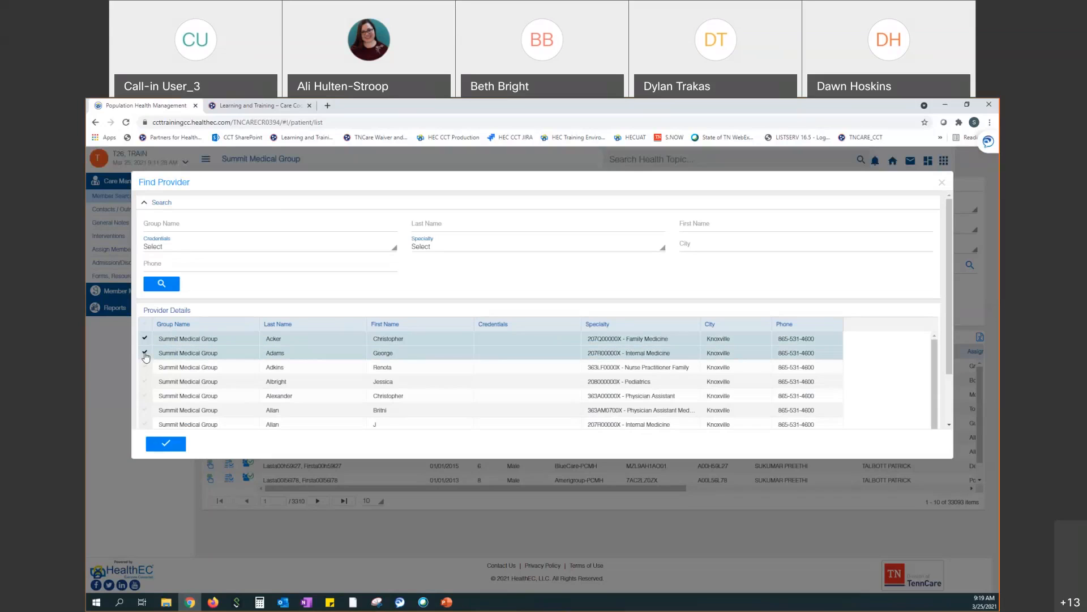
{"action": "left_click", "coordinate": [173, 449]}
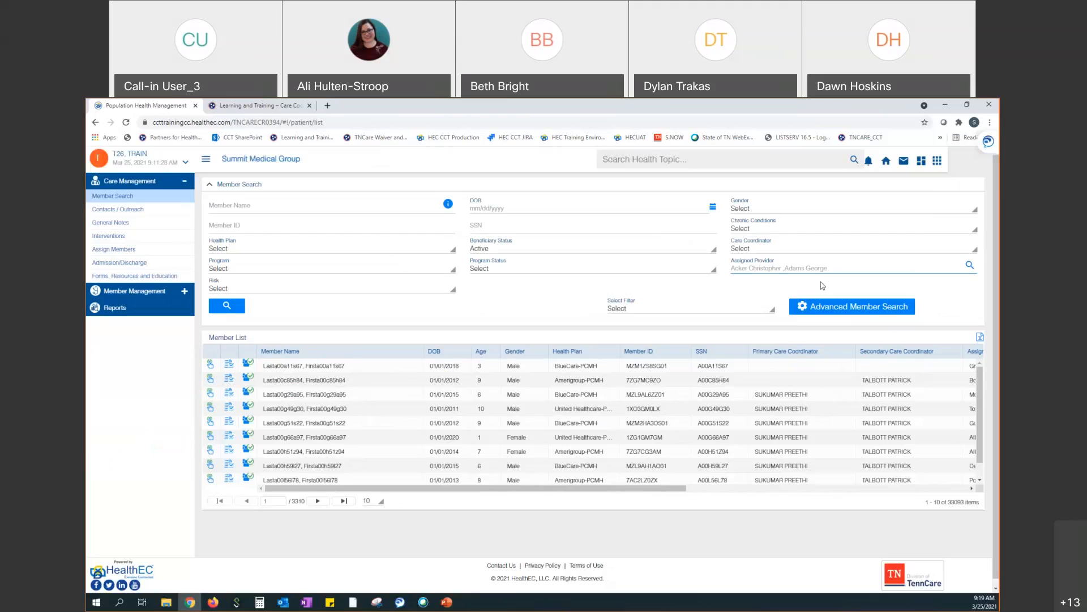
{"action": "left_click", "coordinate": [969, 265]}
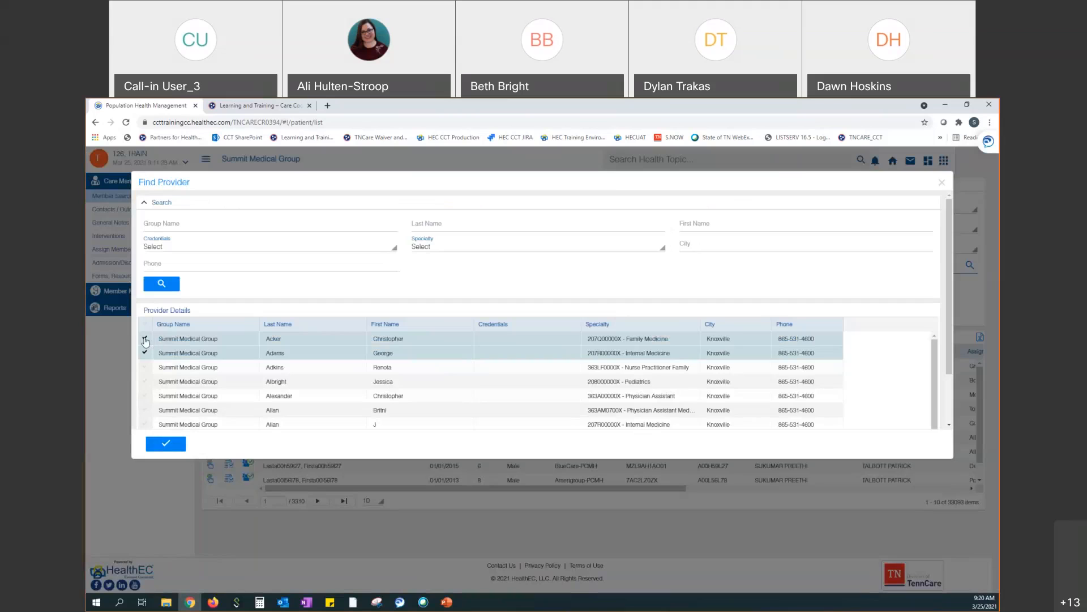
{"action": "left_click", "coordinate": [145, 338]}
{"action": "left_click", "coordinate": [145, 353]}
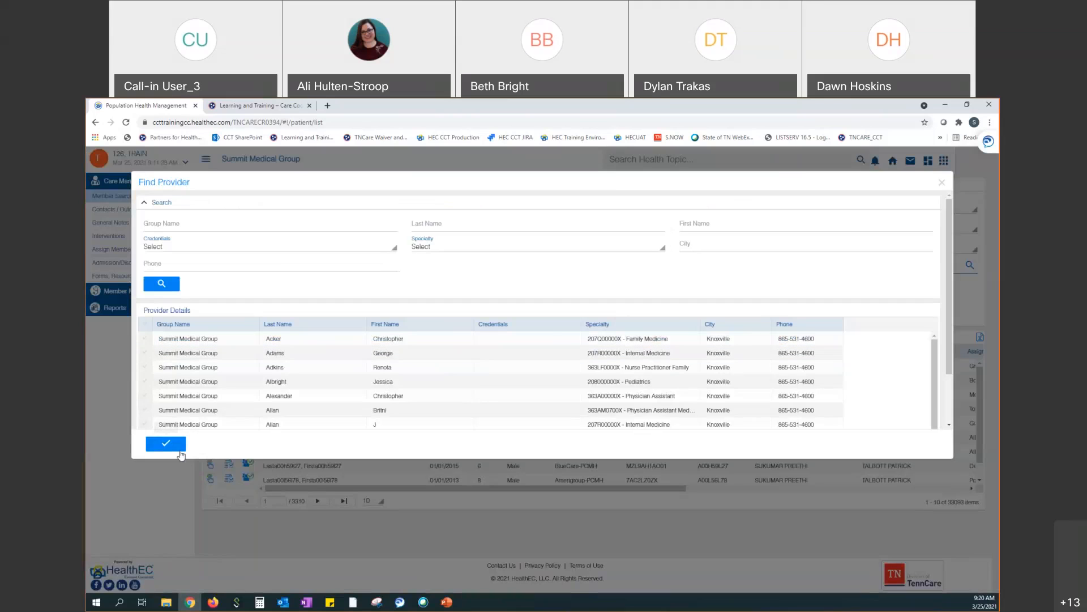
{"action": "left_click", "coordinate": [166, 443]}
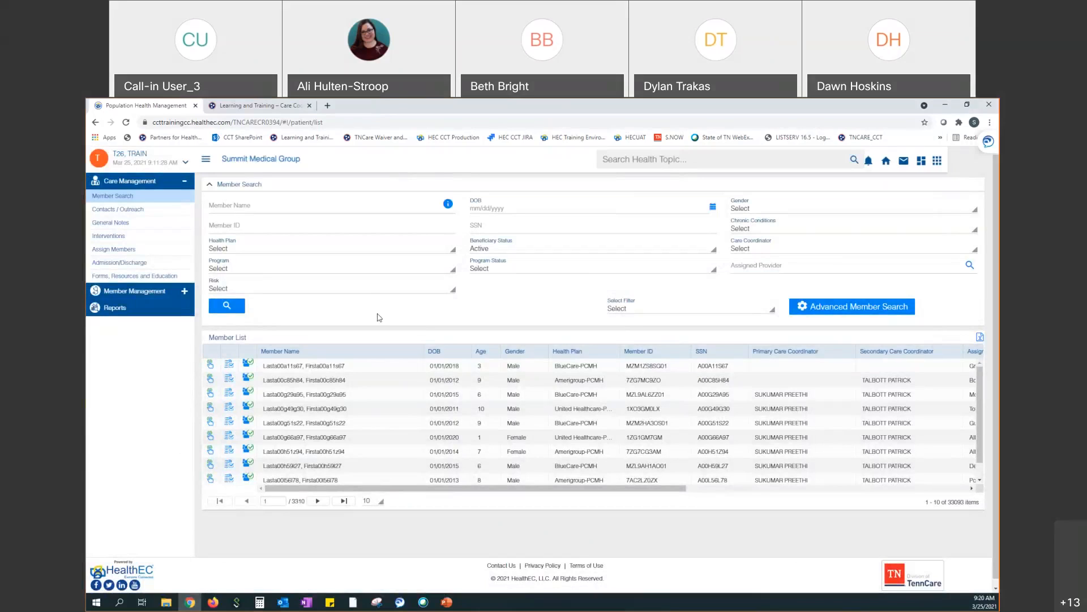
Set the Program filter to PCMH and the Risk filter to High Critical
{"action": "left_click", "coordinate": [348, 293]}
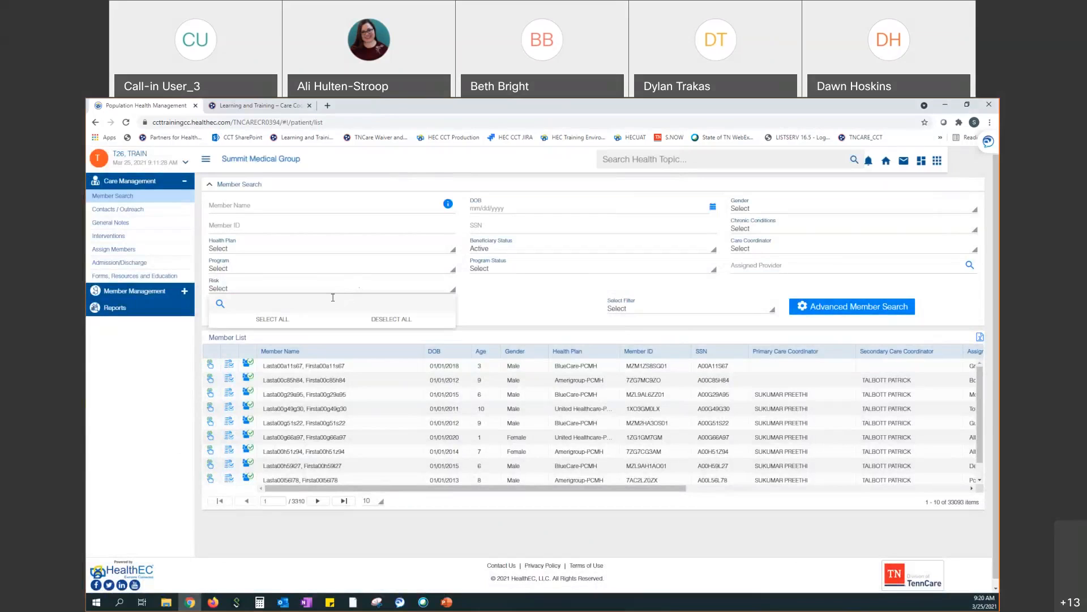
{"action": "left_click", "coordinate": [498, 311]}
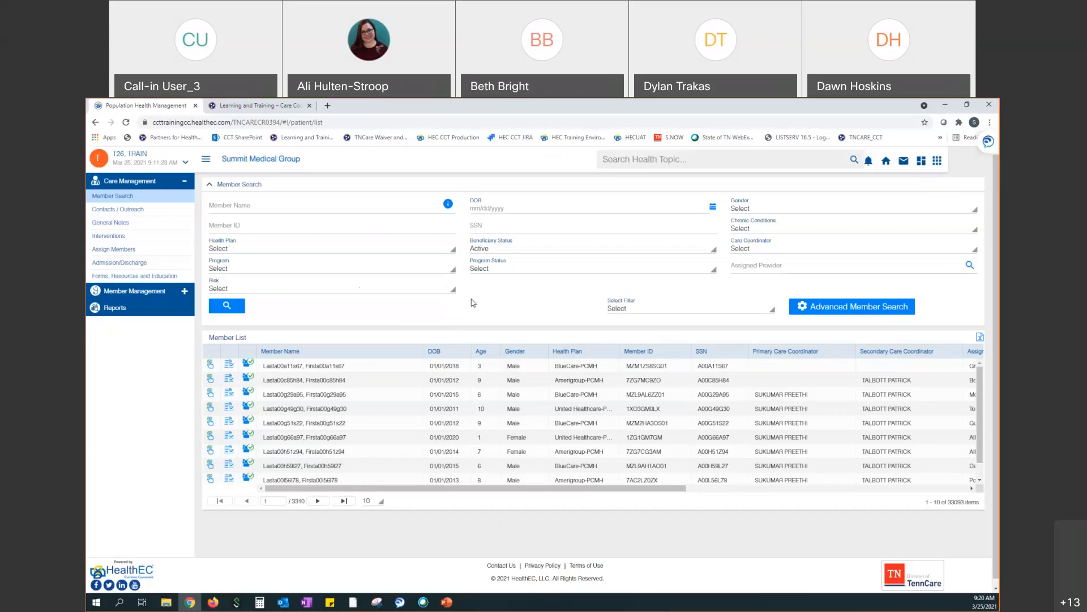
{"action": "left_click", "coordinate": [347, 271]}
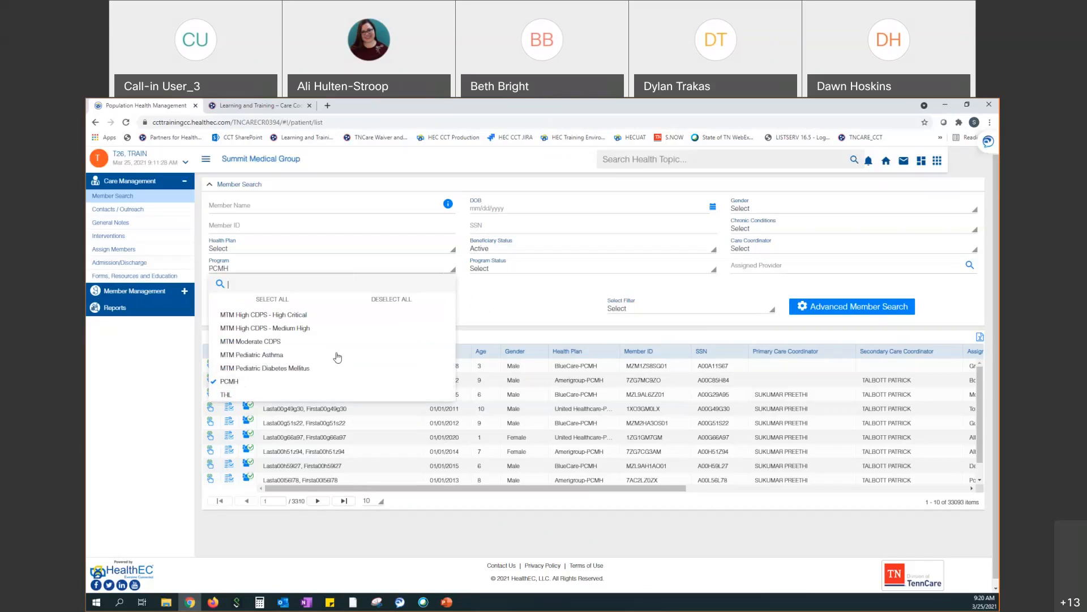
{"action": "left_click", "coordinate": [509, 314]}
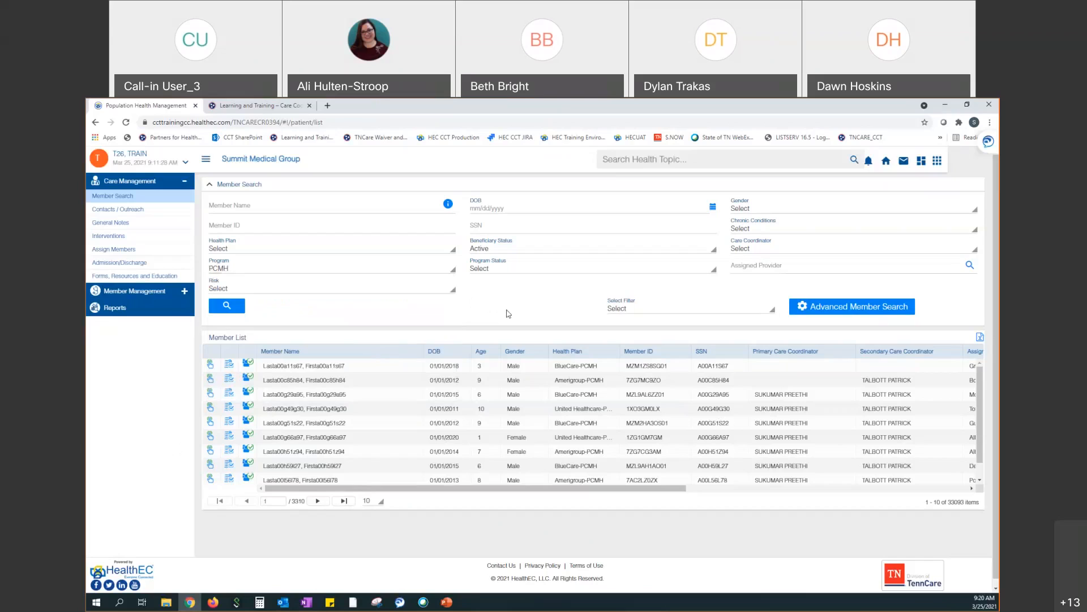
{"action": "left_click", "coordinate": [392, 291]}
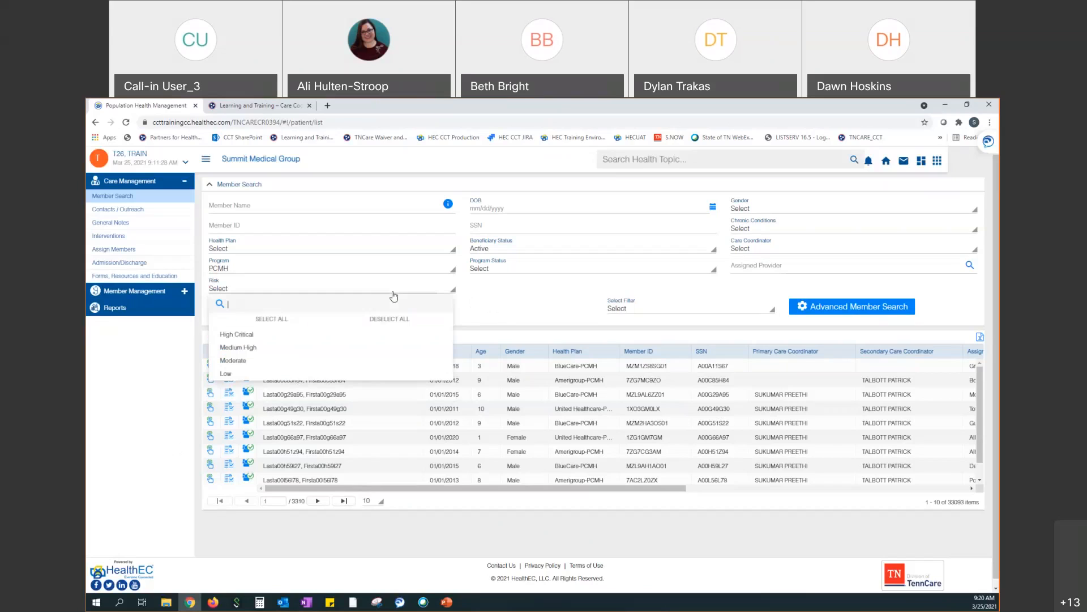
{"action": "left_click", "coordinate": [249, 335]}
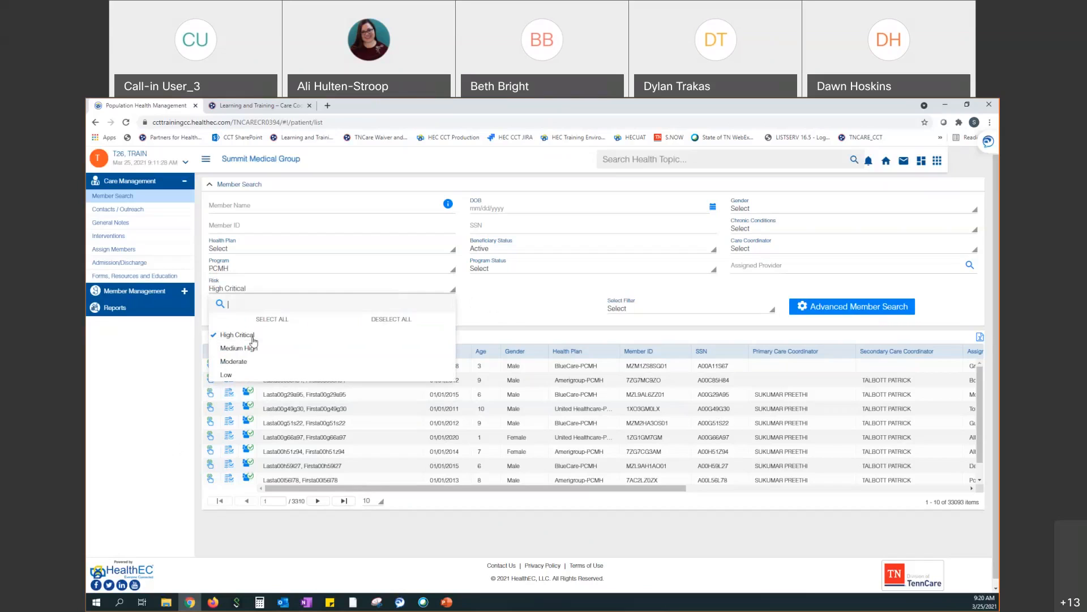
{"action": "left_click", "coordinate": [501, 303]}
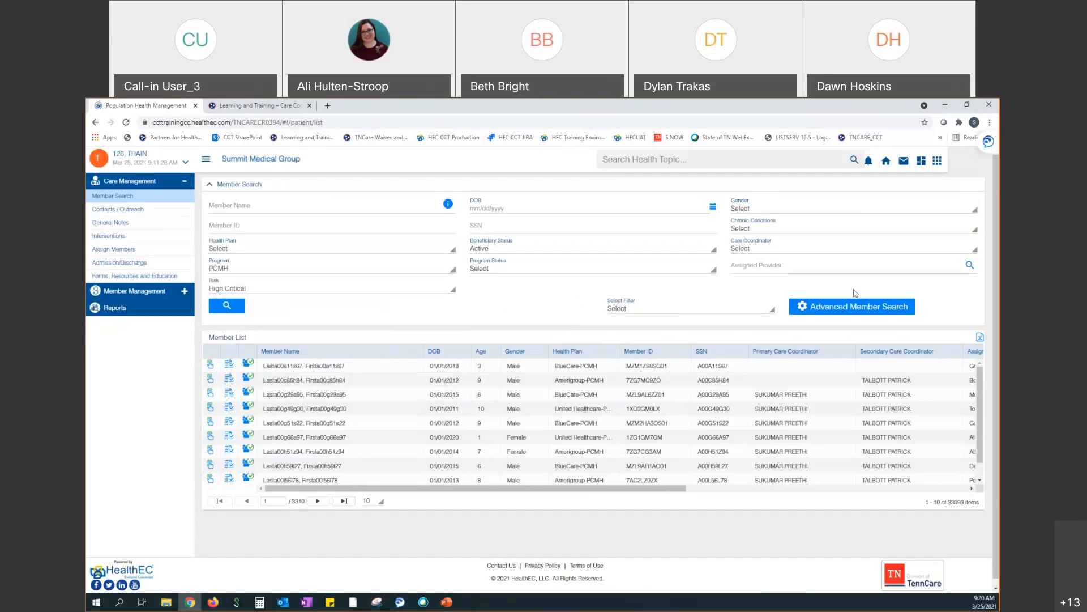
Open Advanced Member Search and browse the Field list for the first expression
{"action": "left_click", "coordinate": [834, 311]}
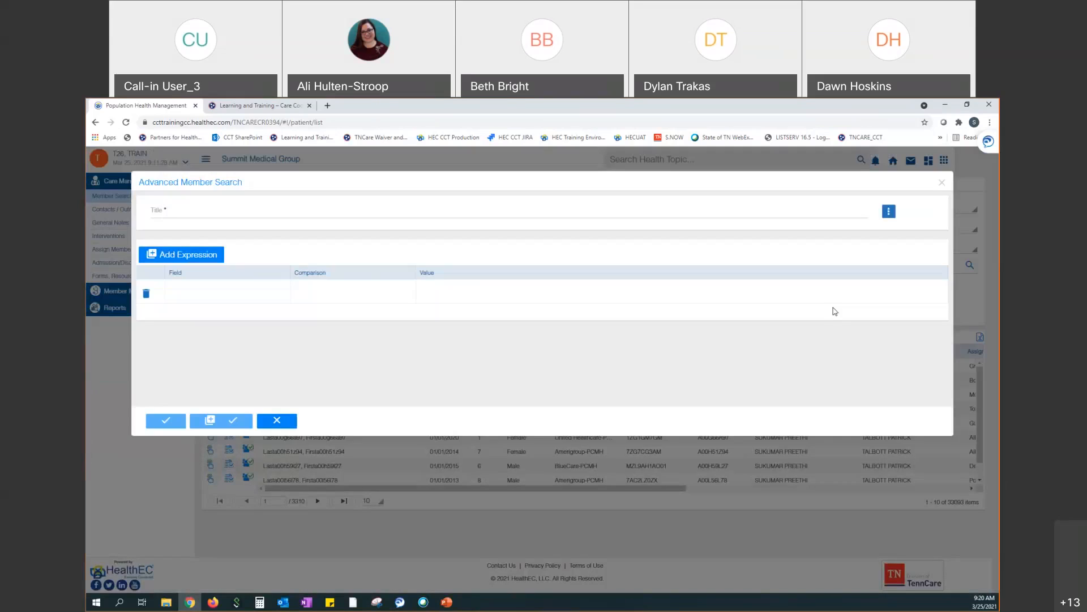
{"action": "left_click", "coordinate": [285, 300]}
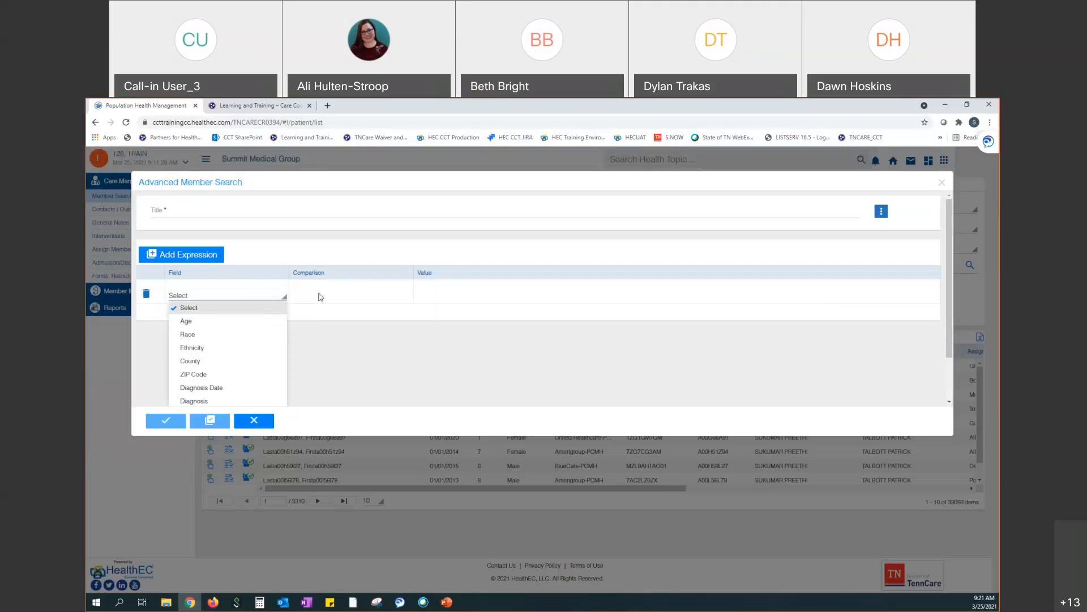
{"action": "scroll", "coordinate": [379, 310], "scroll_direction": "down", "scroll_amount": 1}
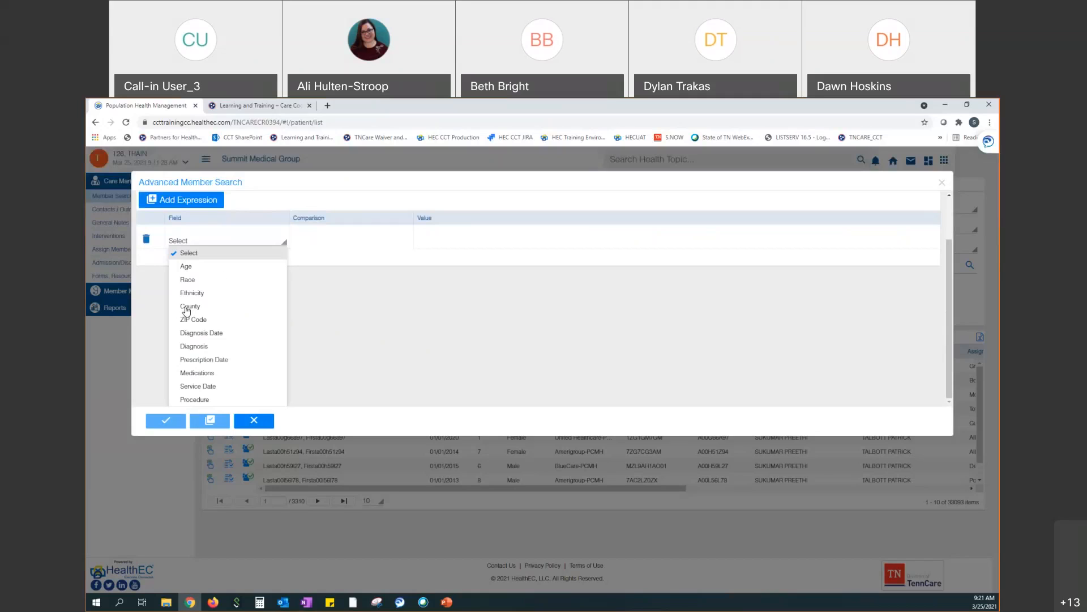
Make the expression County equals Tennessee with Davidson County checked
{"action": "left_click", "coordinate": [188, 309]}
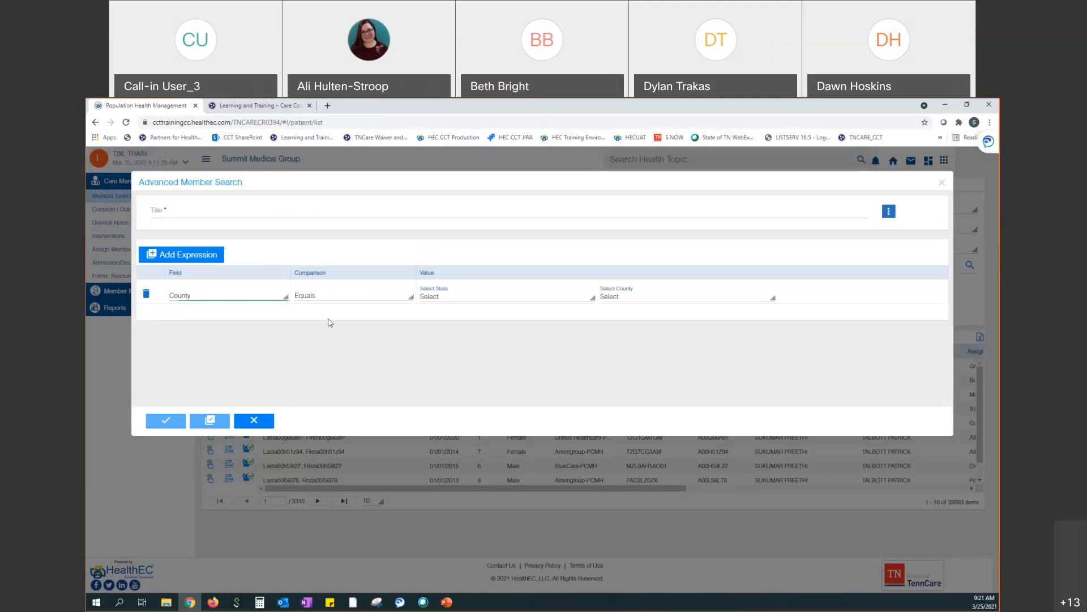
{"action": "left_click", "coordinate": [457, 300]}
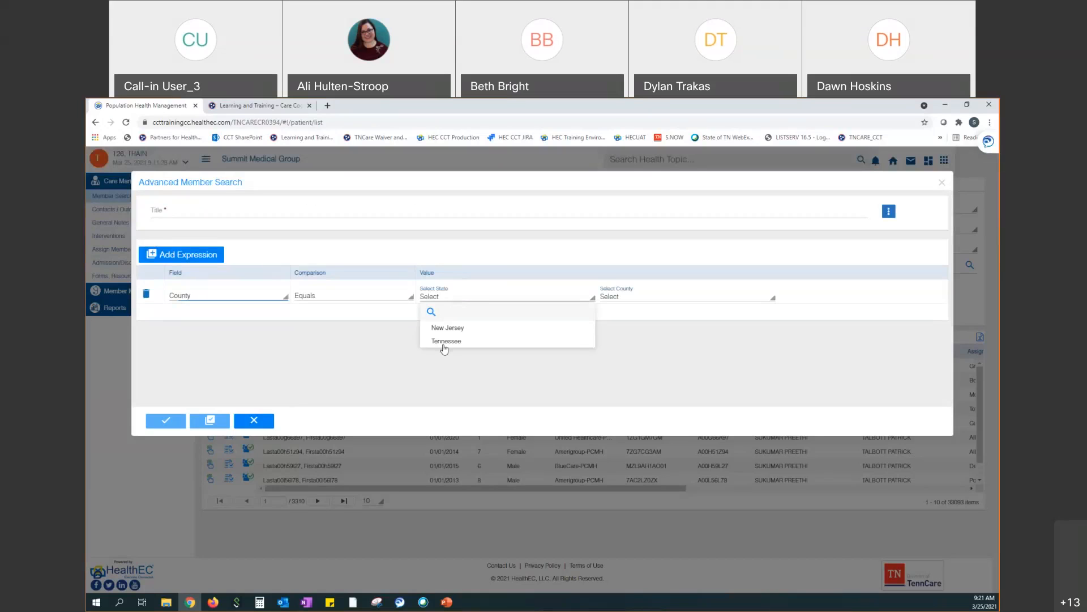
{"action": "left_click", "coordinate": [445, 342]}
{"action": "left_click", "coordinate": [642, 304]}
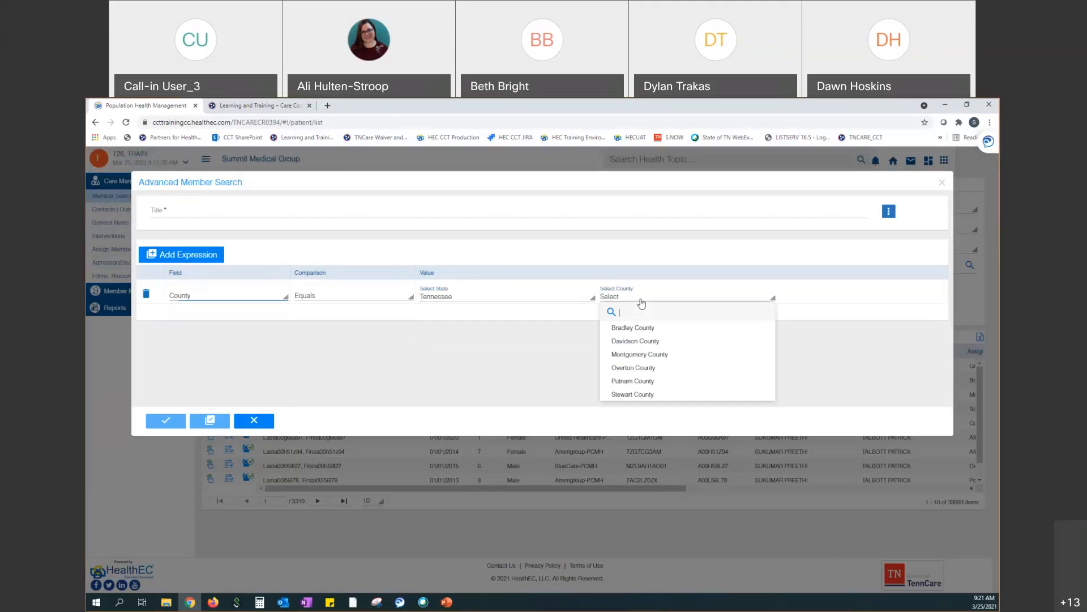
{"action": "left_click", "coordinate": [644, 342]}
{"action": "left_click", "coordinate": [586, 349]}
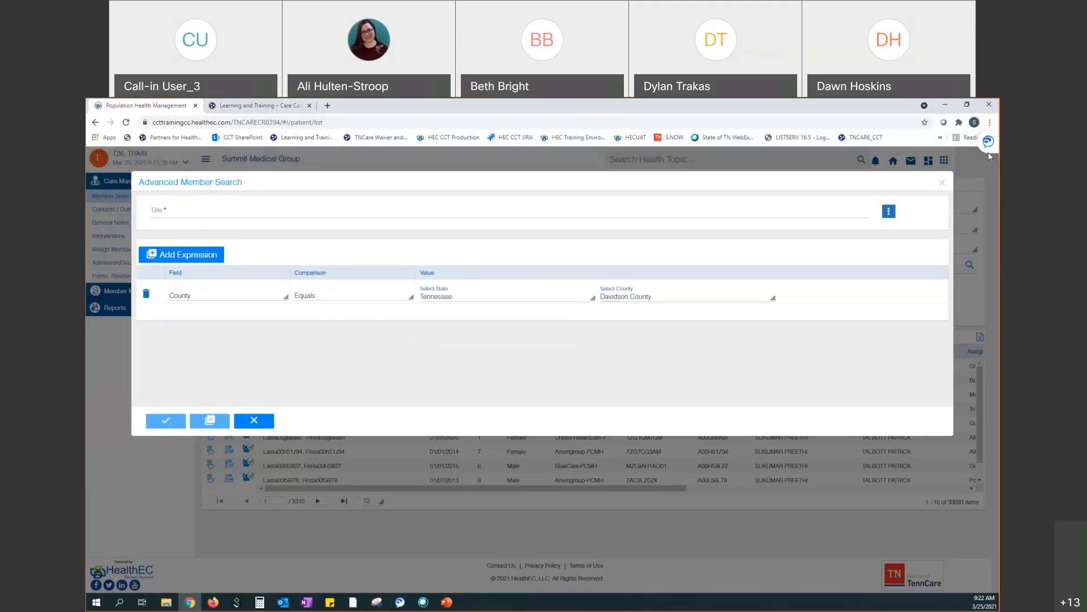
Title the Davidson County, Tennessee search 'County', save it and select it as the filter
{"action": "left_click", "coordinate": [627, 211]}
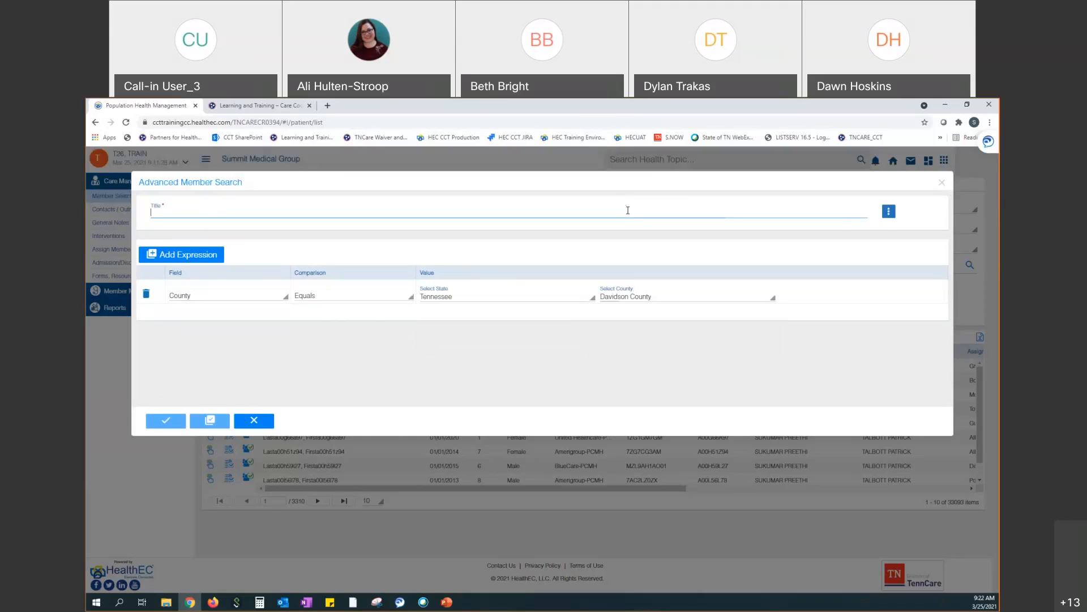
{"action": "type", "text": "County"}
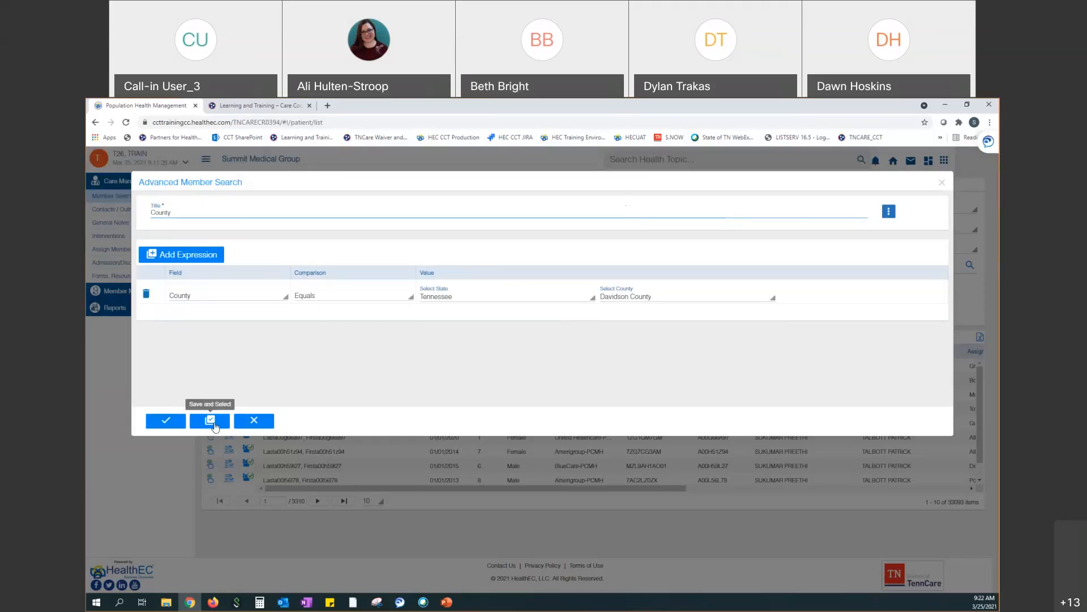
{"action": "left_click", "coordinate": [210, 420]}
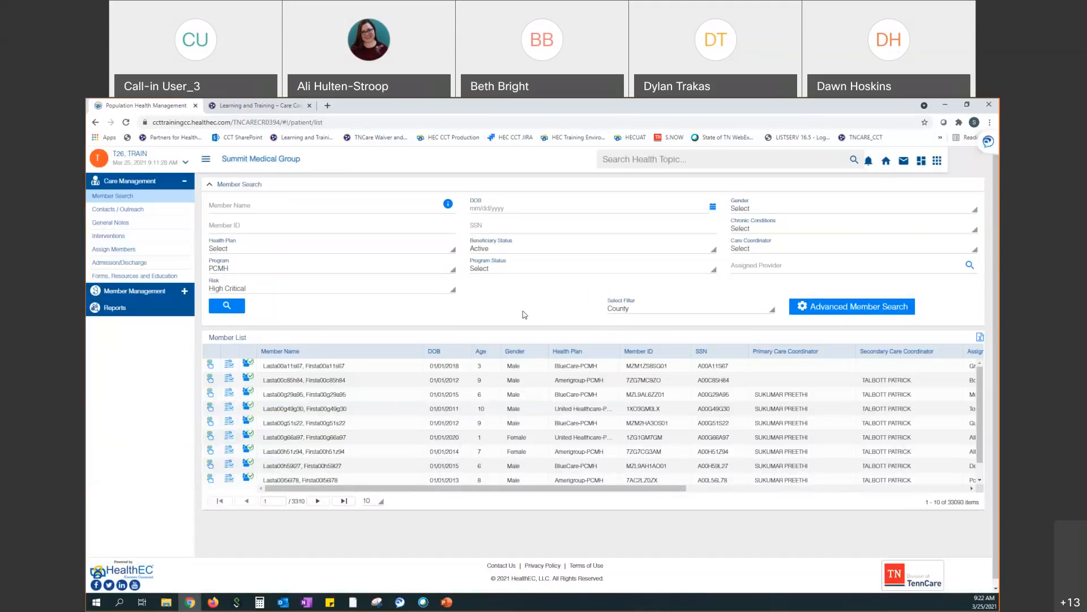
Run the member search with the County, PCMH and High Critical filters, which returns No Data Found
{"action": "left_click", "coordinate": [237, 312]}
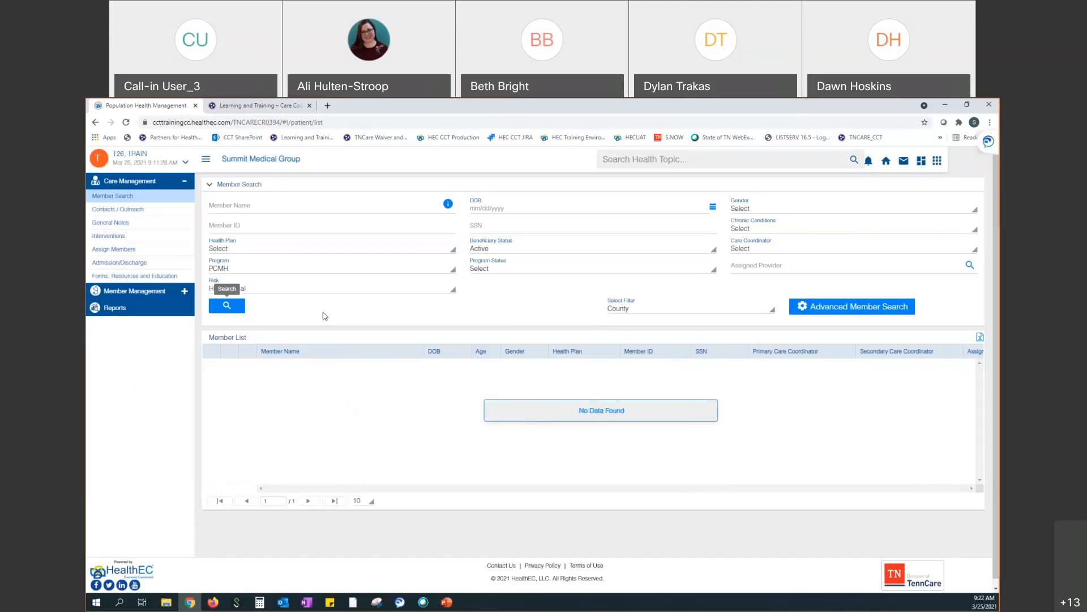
Select the saved County filter and open its criteria for editing
{"action": "left_click", "coordinate": [772, 310]}
{"action": "left_click", "coordinate": [633, 347]}
{"action": "left_click", "coordinate": [838, 307]}
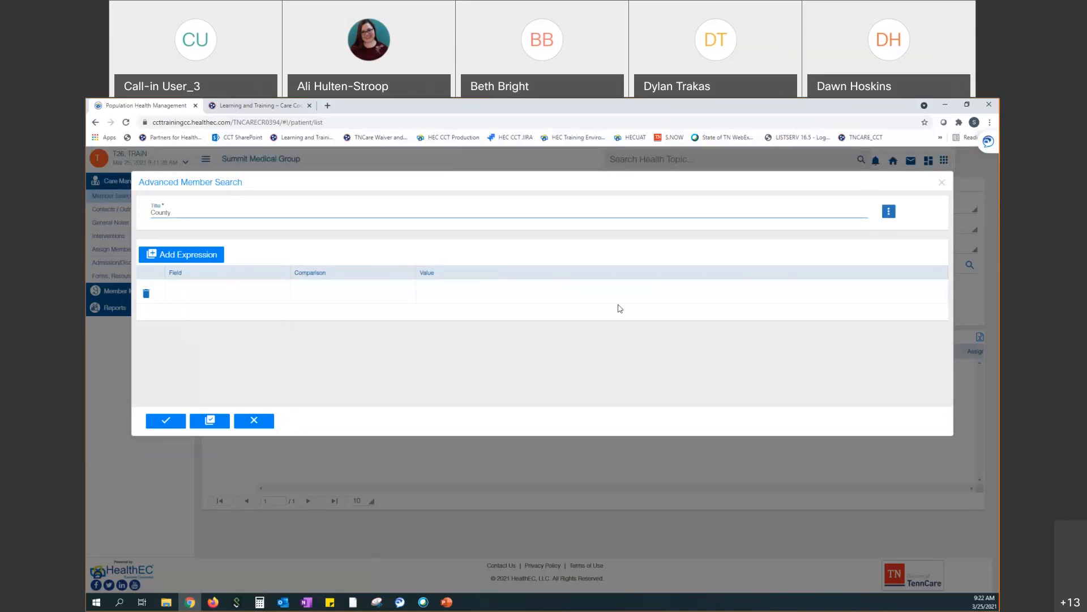
Replace Tennessee and Davidson County with New Jersey and Middlesex County, then save the filter
{"action": "left_click", "coordinate": [585, 302]}
{"action": "left_click", "coordinate": [522, 332]}
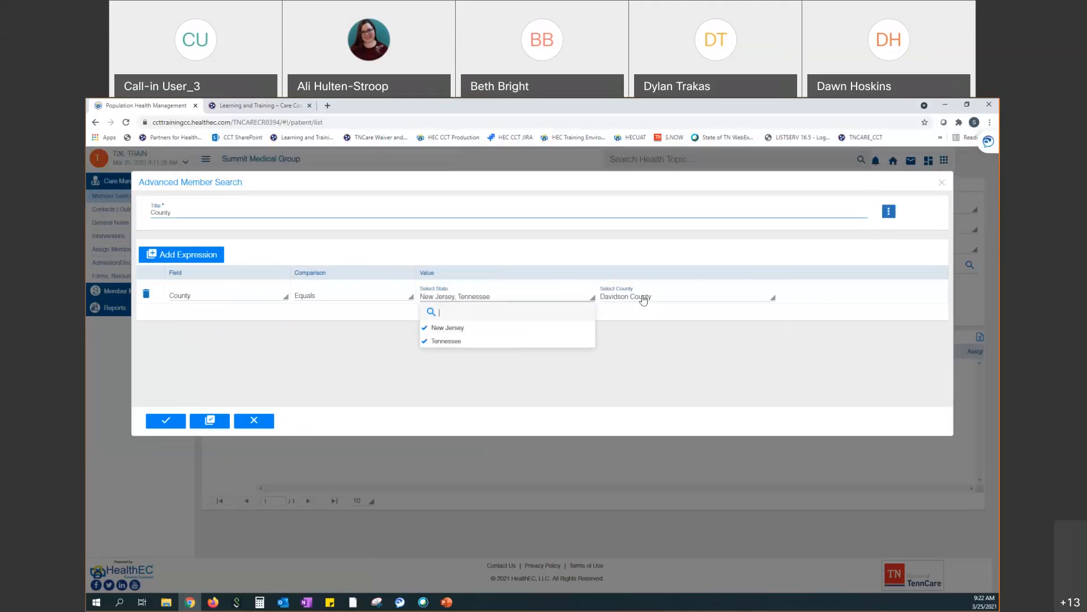
{"action": "left_click", "coordinate": [644, 300]}
{"action": "left_click", "coordinate": [615, 341]}
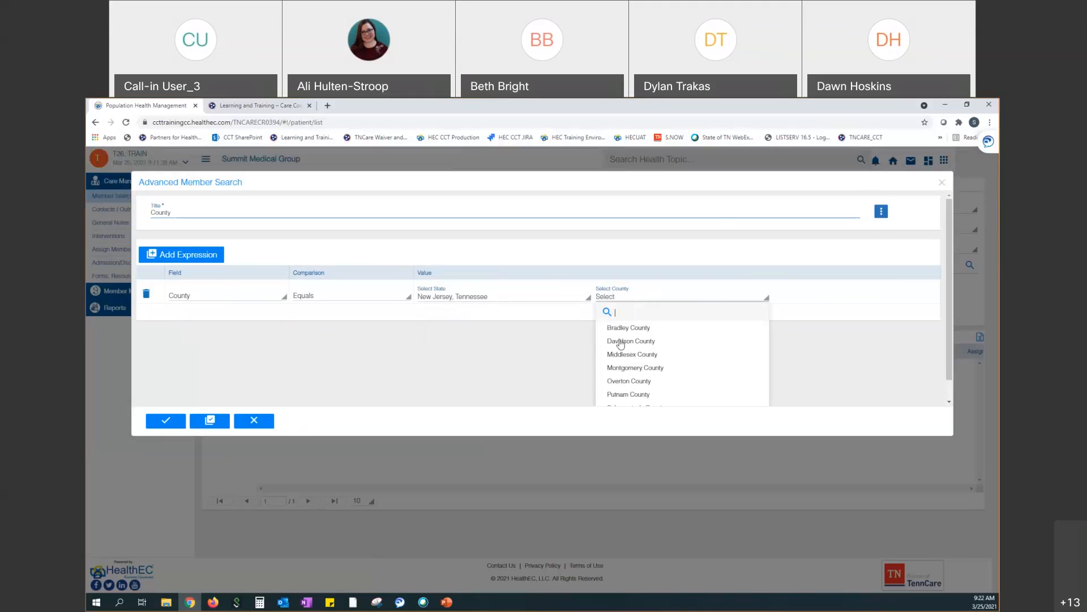
{"action": "left_click", "coordinate": [539, 302]}
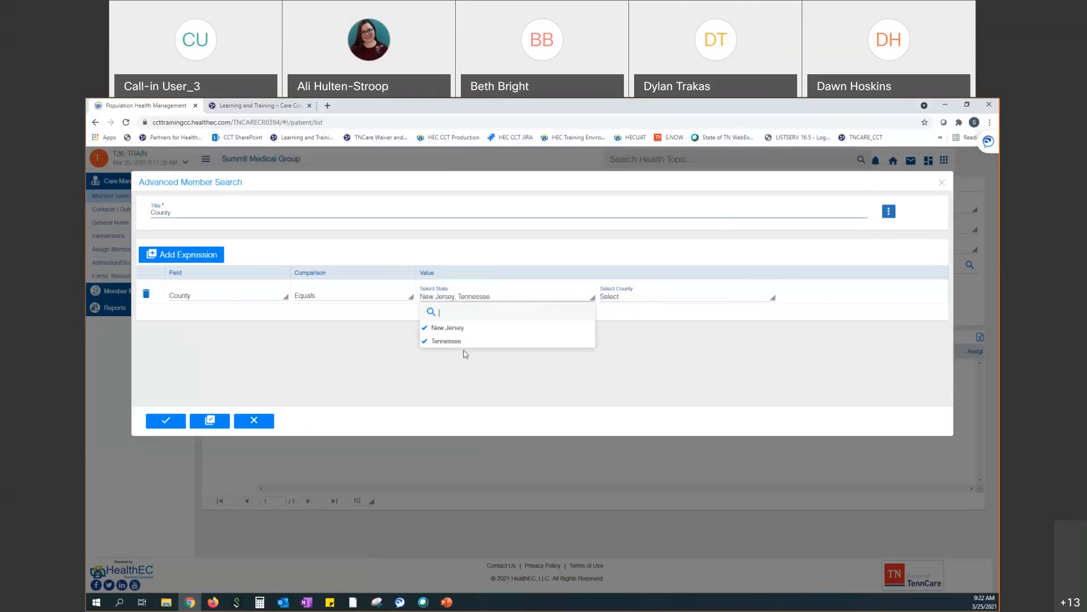
{"action": "left_click", "coordinate": [469, 342]}
{"action": "left_click", "coordinate": [639, 302]}
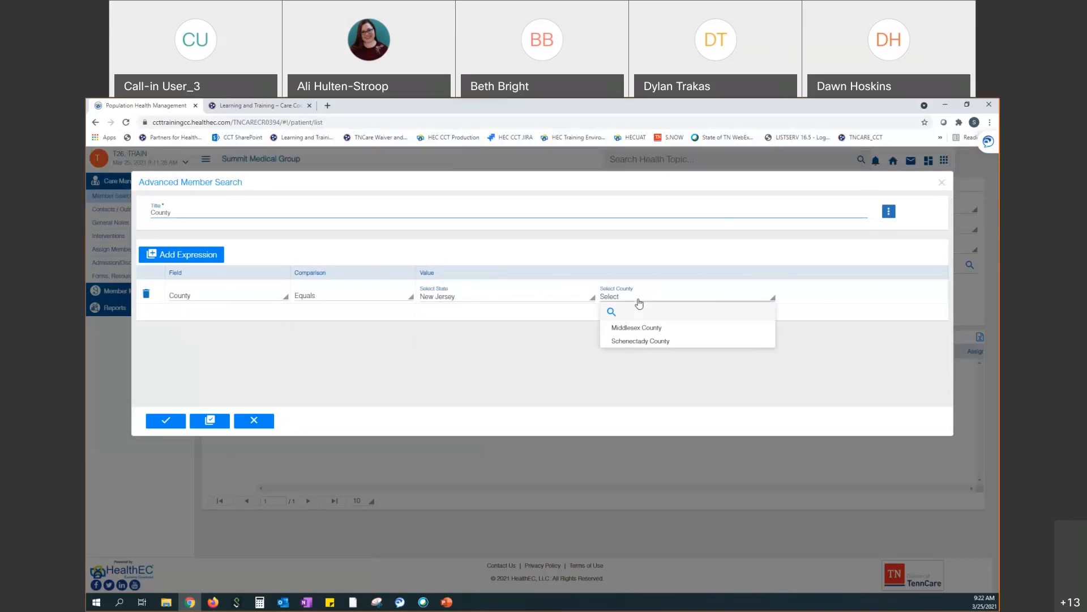
{"action": "left_click", "coordinate": [624, 331]}
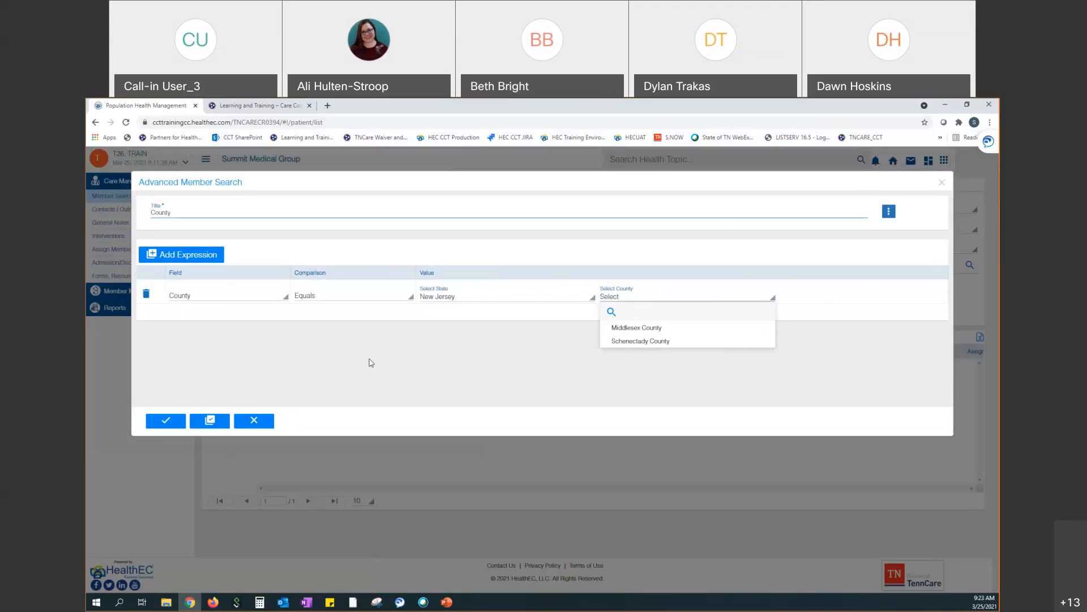
{"action": "left_click", "coordinate": [198, 421]}
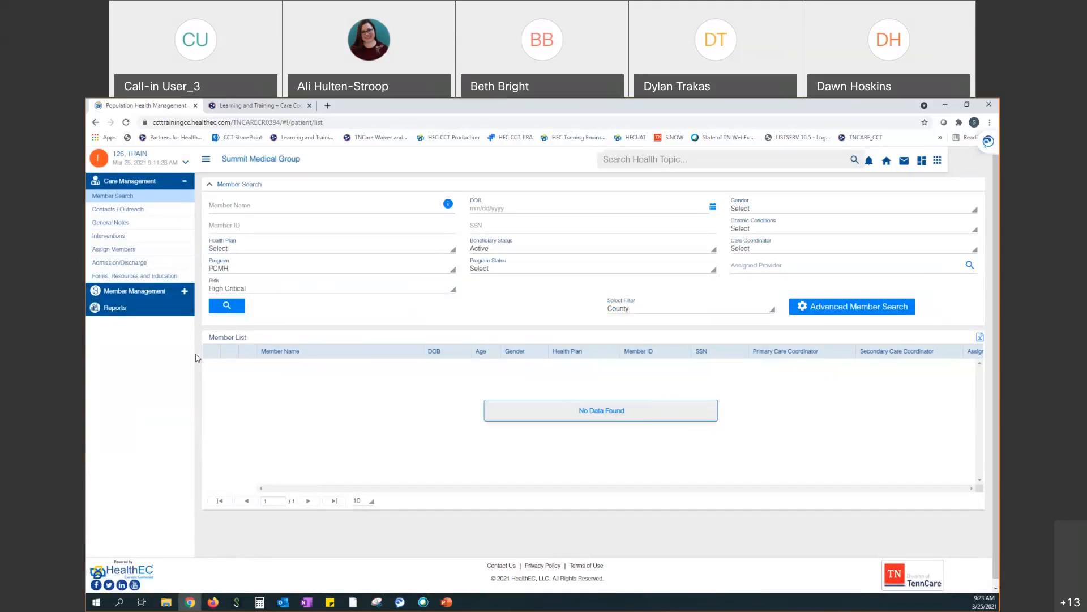
Rerun the search with the Middlesex County filter and export the 6,446-member list to Excel
{"action": "left_click", "coordinate": [226, 305]}
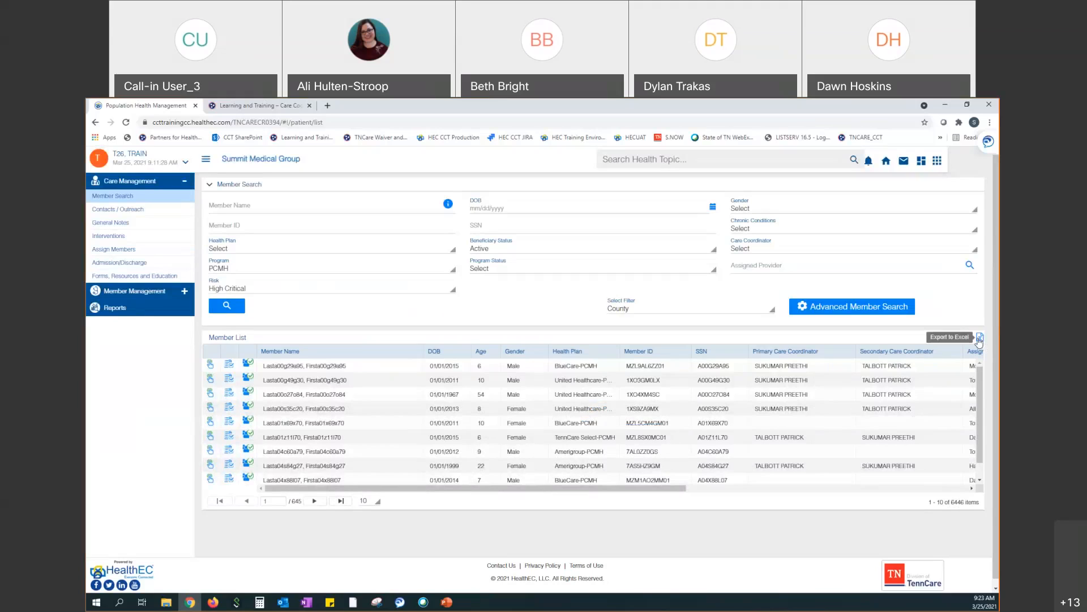
{"action": "left_click", "coordinate": [979, 339]}
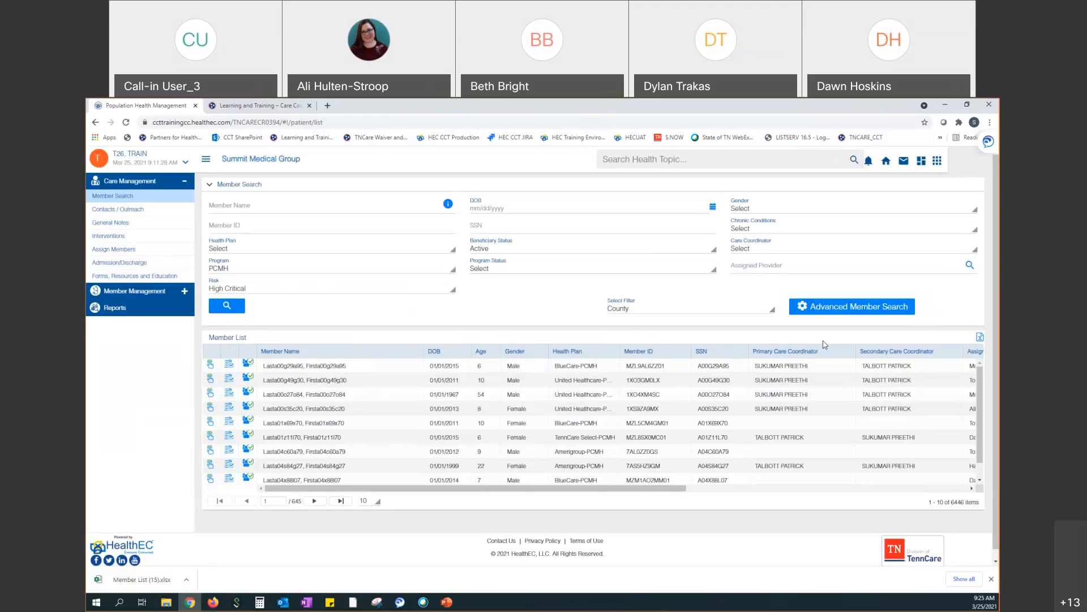
{"action": "left_click_drag", "start_coordinate": [644, 488], "coordinate": [936, 513]}
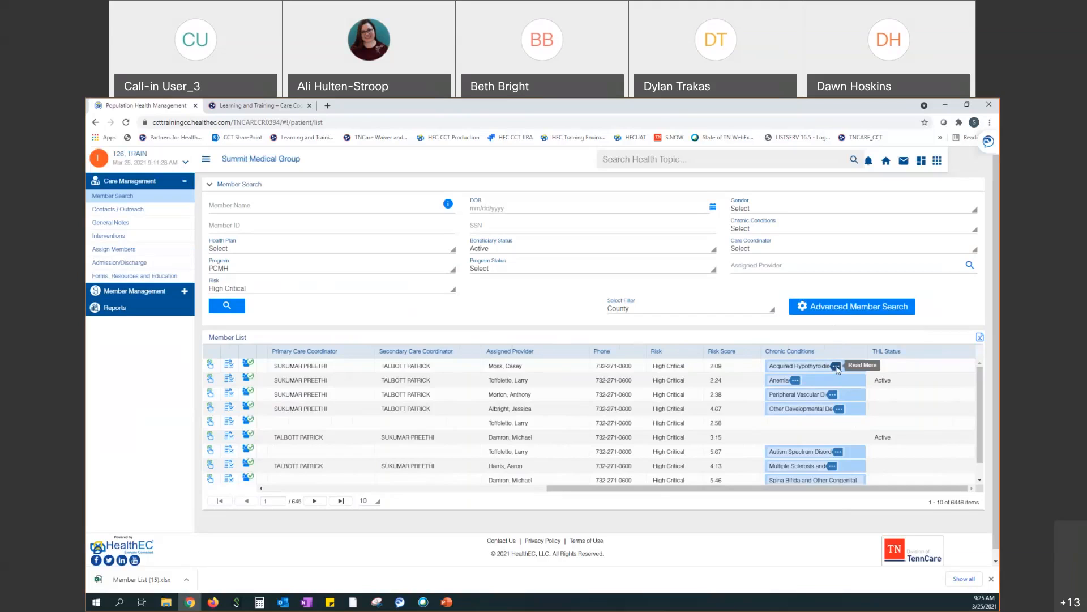
{"action": "left_click", "coordinate": [836, 367]}
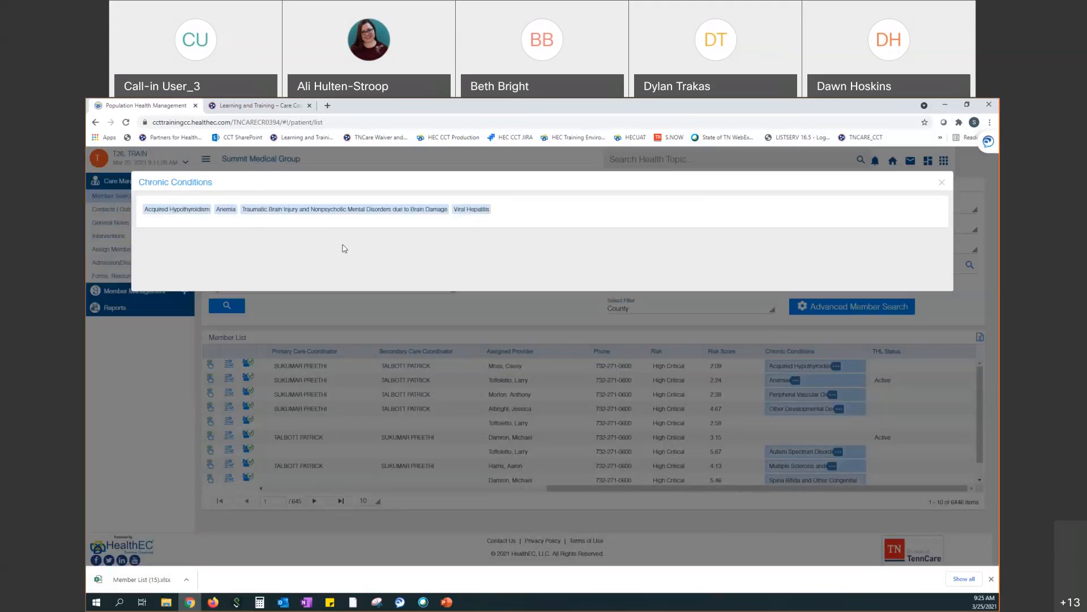
{"action": "left_click", "coordinate": [943, 183]}
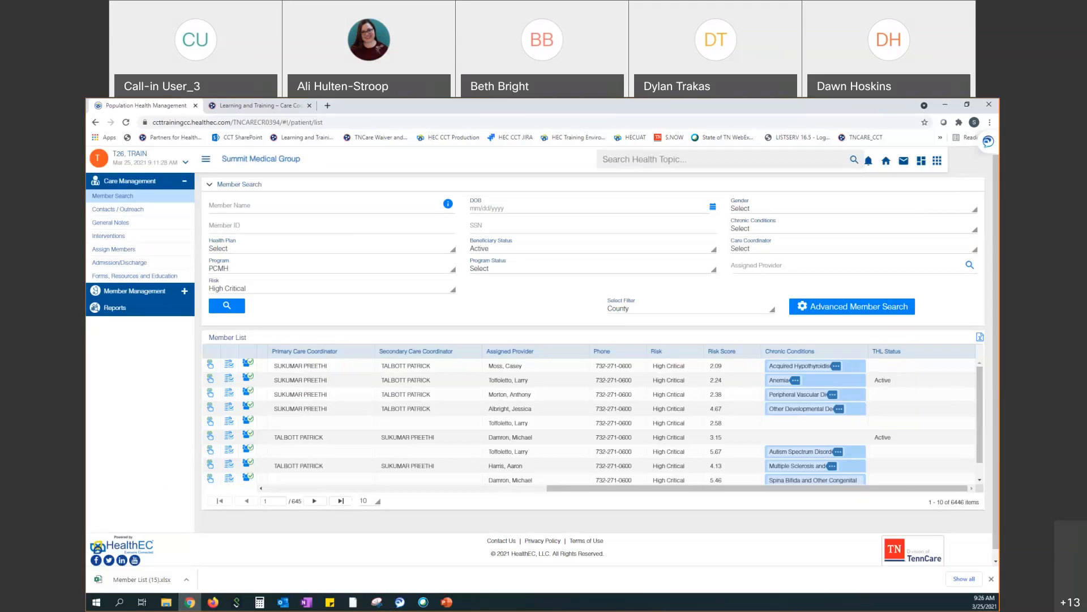
Open Member List (15).xlsx and turn on filters for the row 2 column headings
{"action": "left_click", "coordinate": [145, 583]}
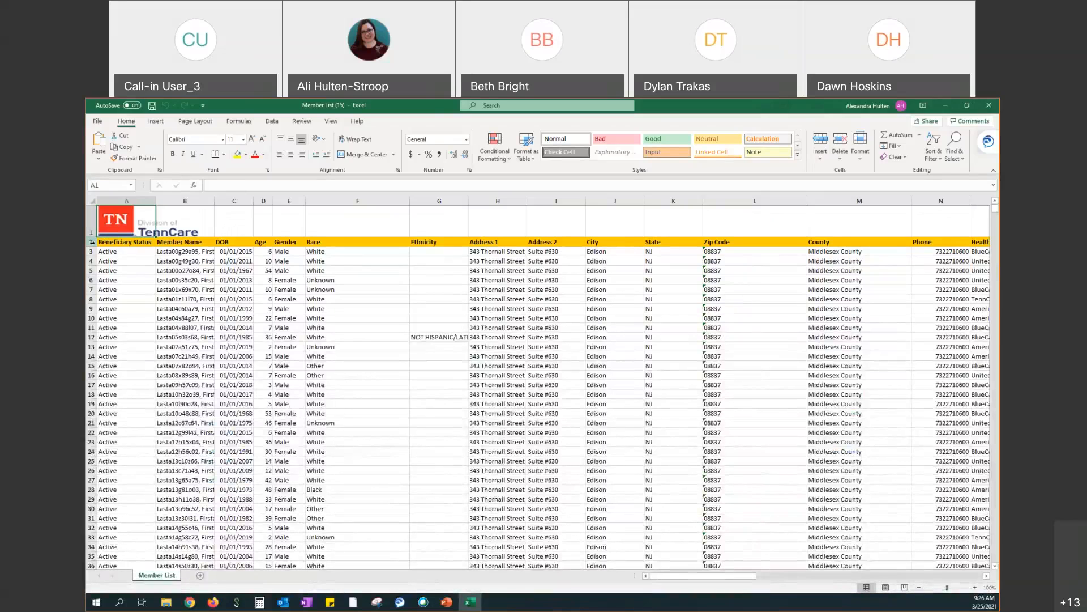
{"action": "left_click", "coordinate": [92, 242]}
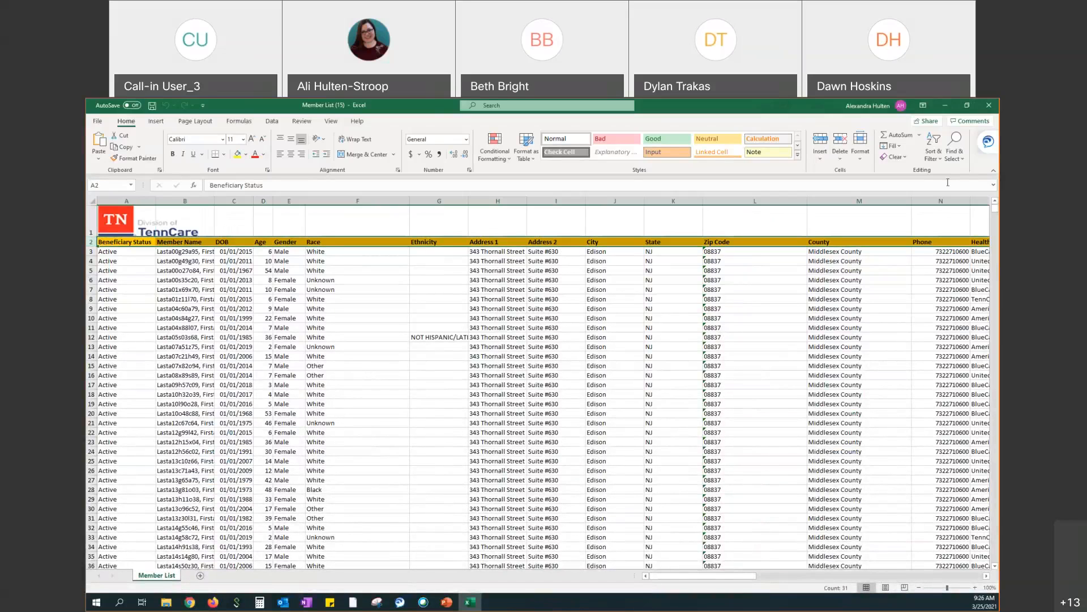
{"action": "left_click", "coordinate": [956, 164]}
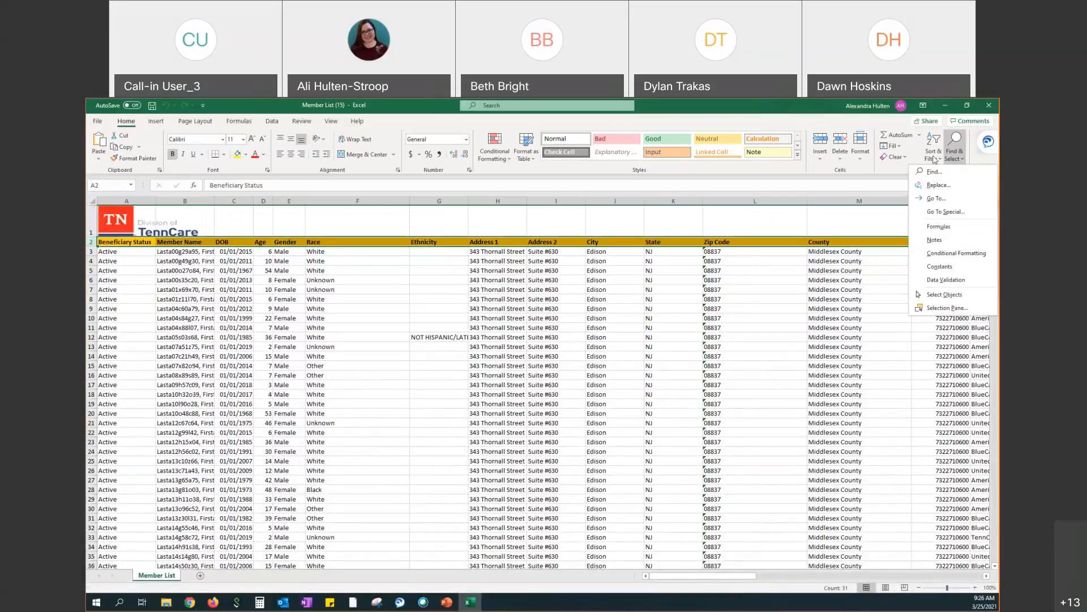
{"action": "left_click", "coordinate": [934, 155]}
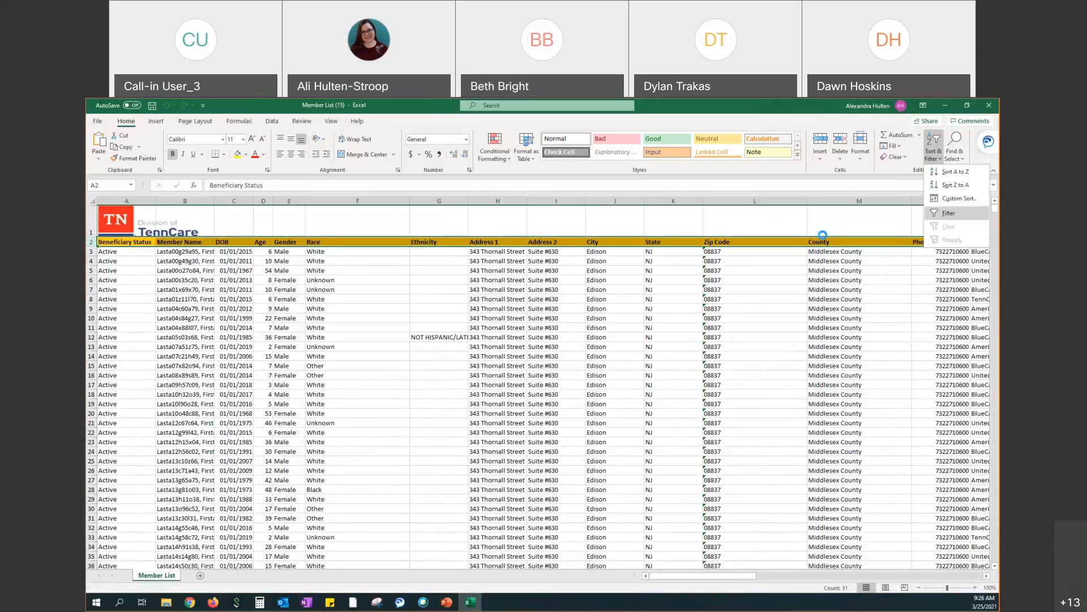
{"action": "left_click", "coordinate": [940, 214]}
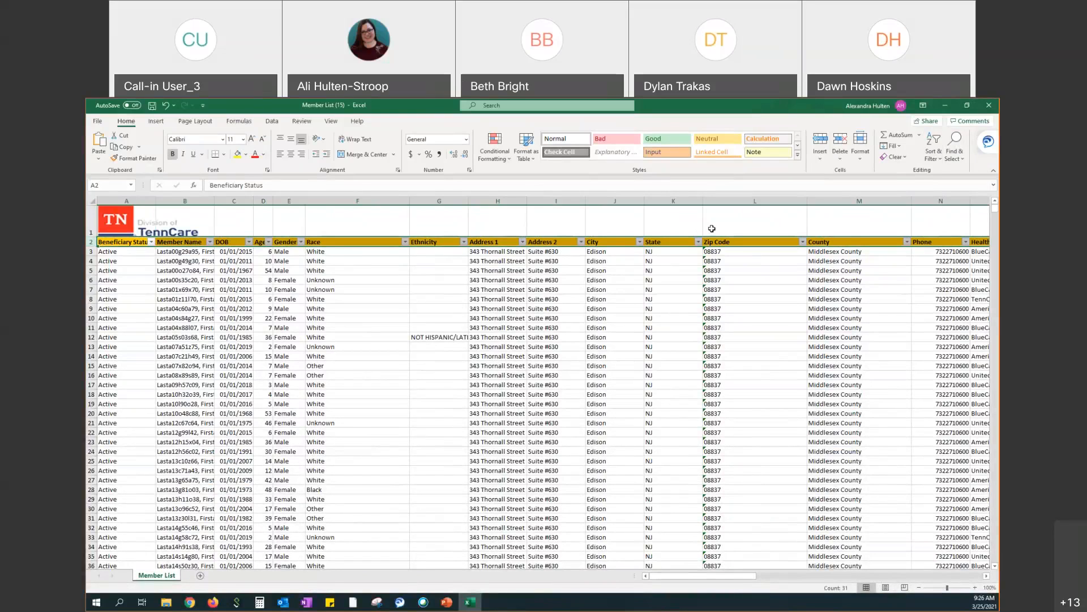
Scroll right until the risk score, chronic conditions and THL status columns (N through Z) show
{"action": "left_click_drag", "start_coordinate": [707, 578], "coordinate": [741, 578]}
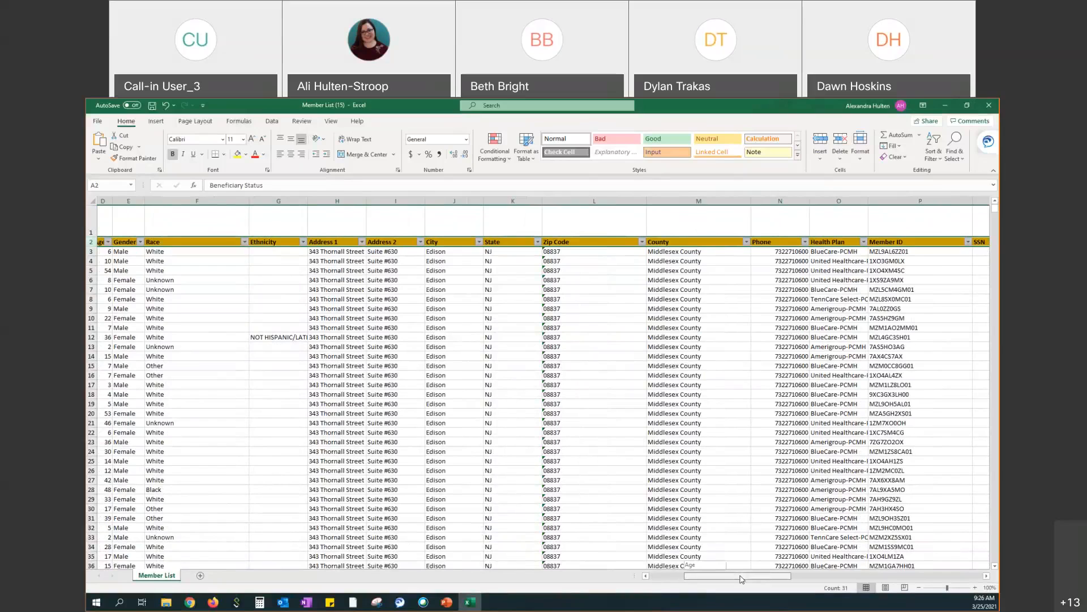
{"action": "left_click_drag", "start_coordinate": [741, 579], "coordinate": [779, 574]}
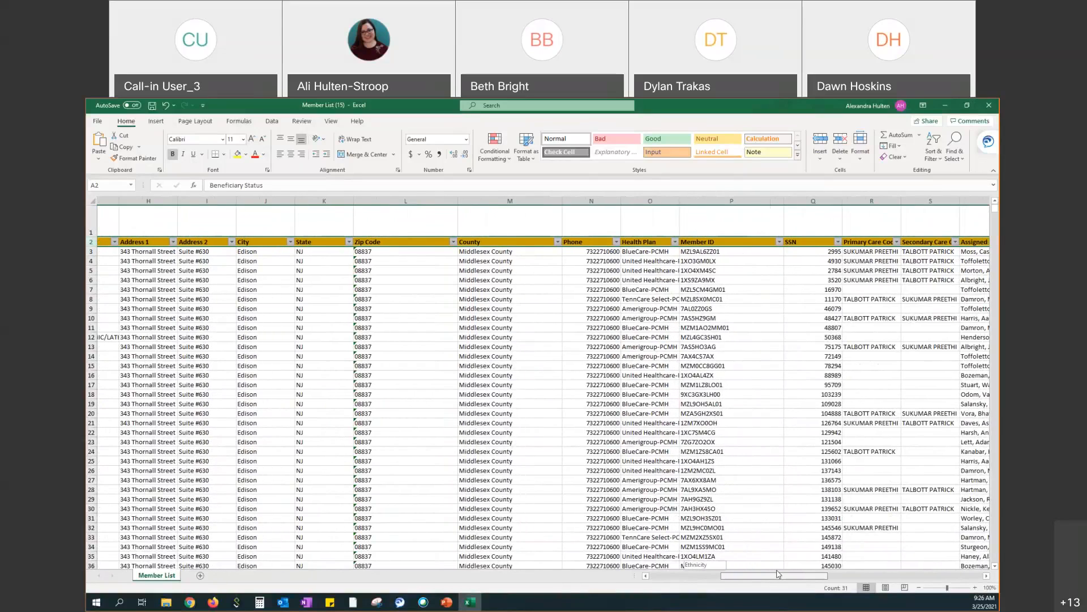
{"action": "left_click_drag", "start_coordinate": [778, 574], "coordinate": [832, 576]}
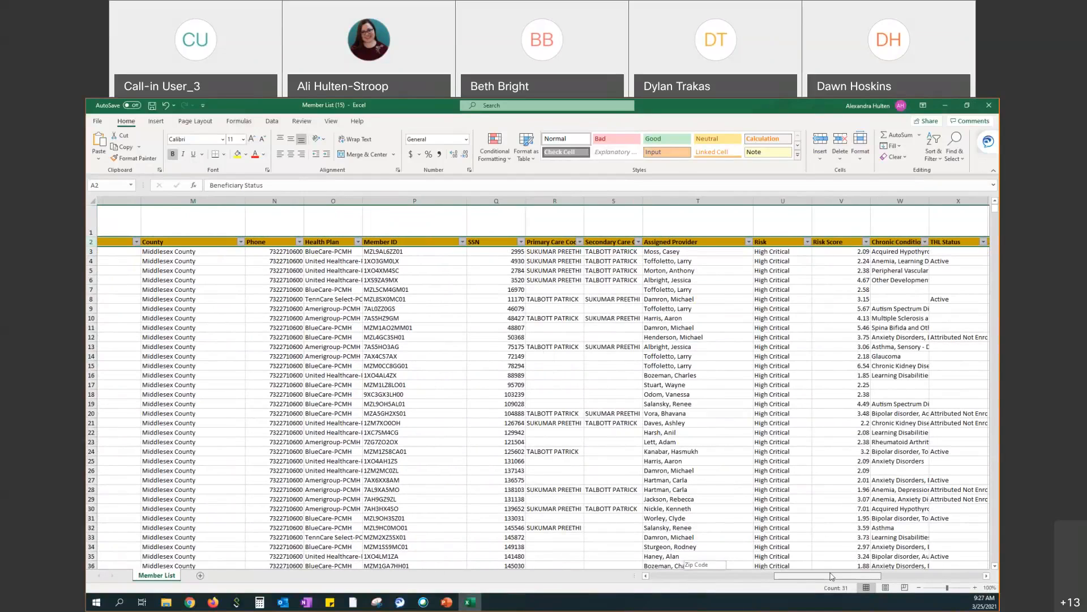
{"action": "left_click_drag", "start_coordinate": [832, 576], "coordinate": [835, 577]}
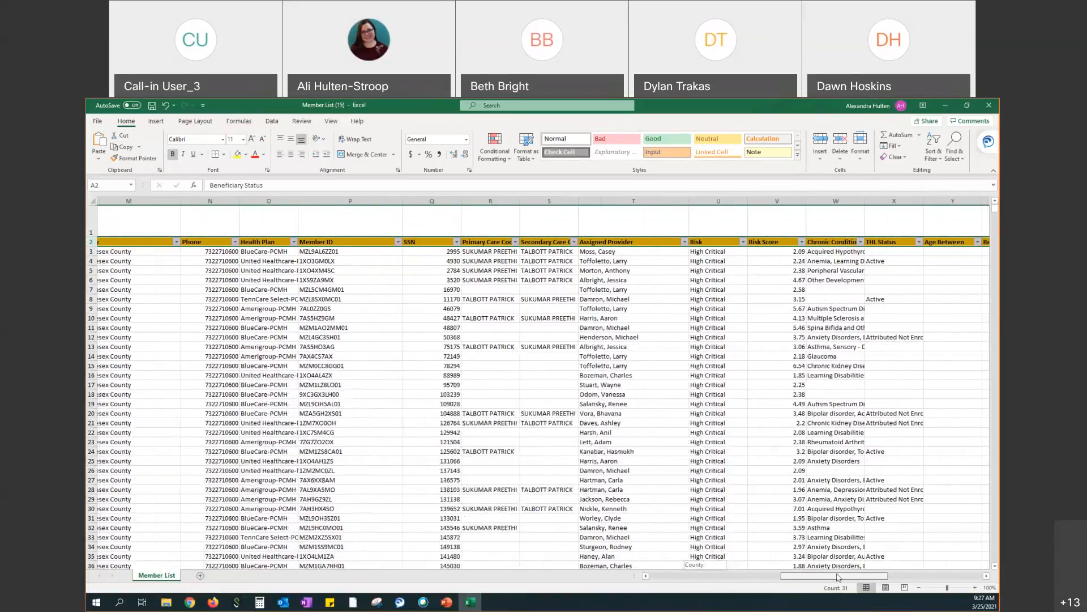
{"action": "left_click_drag", "start_coordinate": [835, 577], "coordinate": [849, 566]}
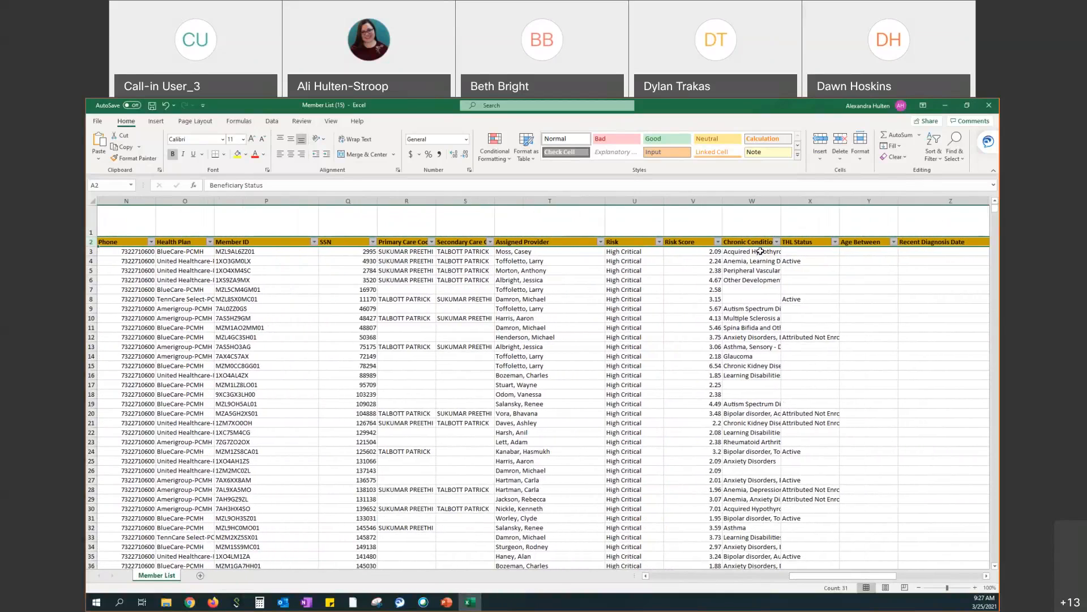
Widen the Chronic Conditions column W, then scroll back left across the sheet
{"action": "left_click", "coordinate": [765, 202]}
{"action": "left_click_drag", "start_coordinate": [778, 201], "coordinate": [832, 210]}
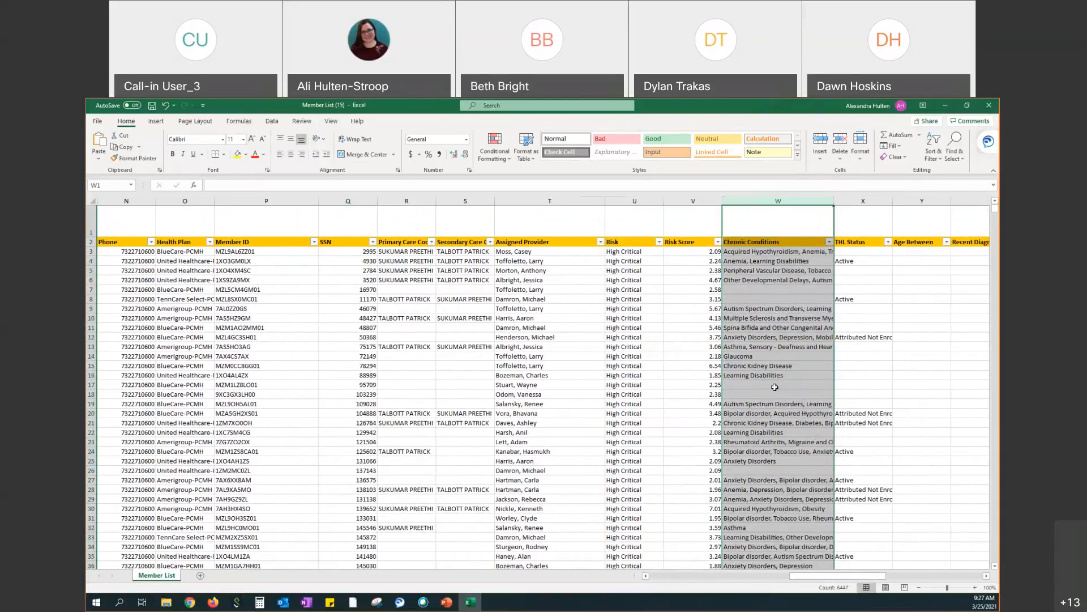
{"action": "left_click_drag", "start_coordinate": [844, 576], "coordinate": [938, 575]}
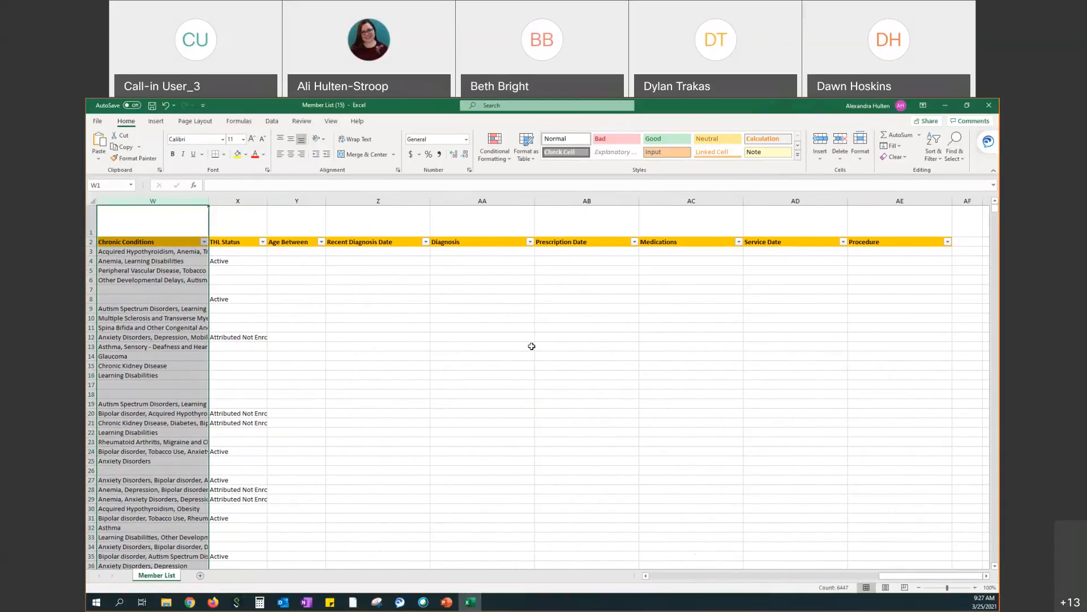
{"action": "left_click_drag", "start_coordinate": [907, 576], "coordinate": [906, 577]}
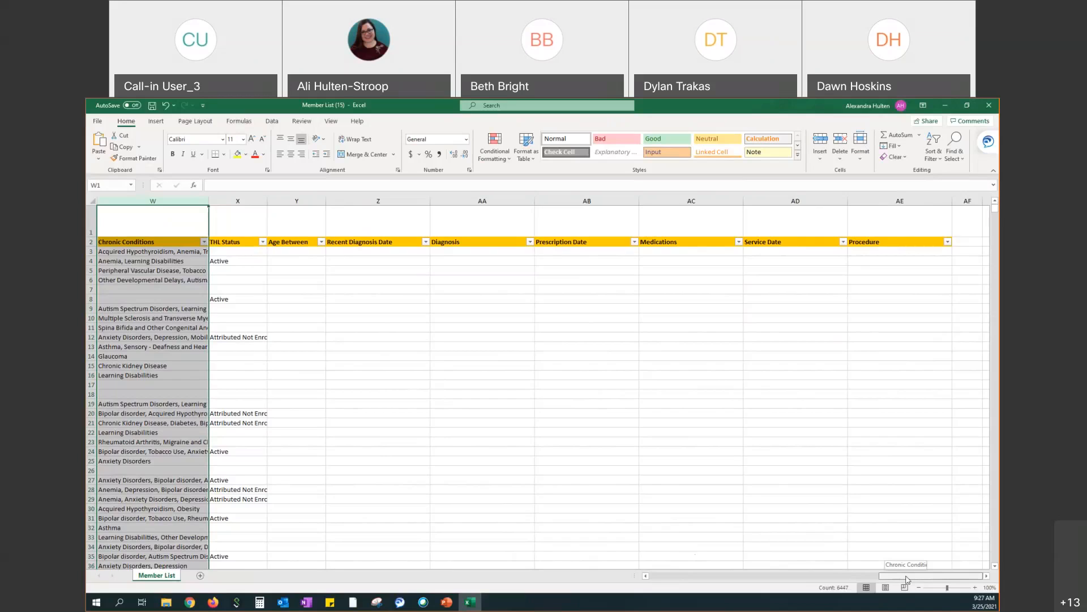
{"action": "left_click_drag", "start_coordinate": [906, 576], "coordinate": [903, 576]}
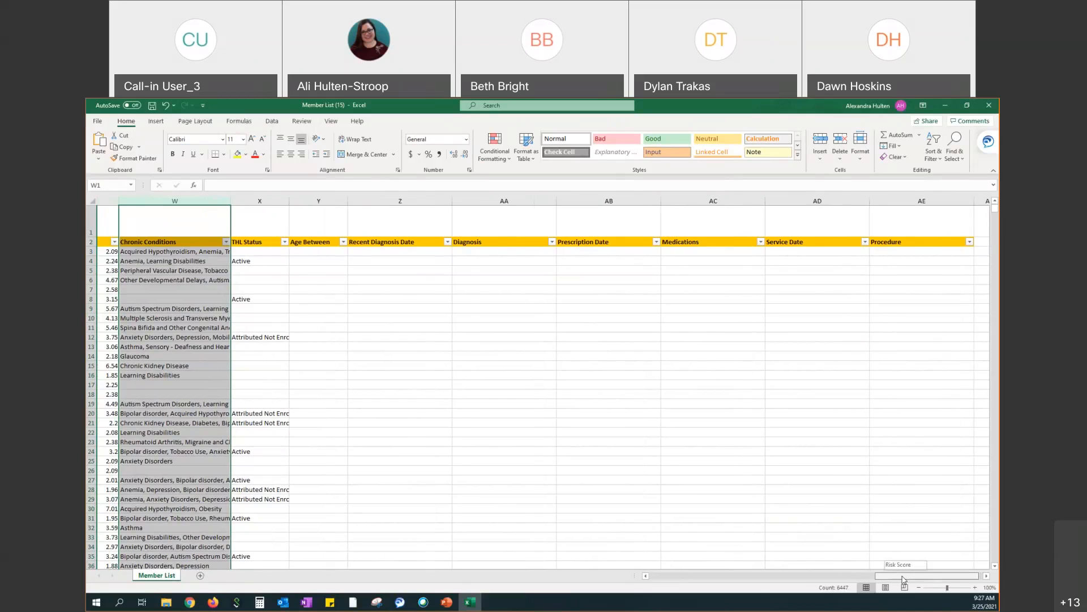
{"action": "left_click_drag", "start_coordinate": [903, 577], "coordinate": [668, 577]}
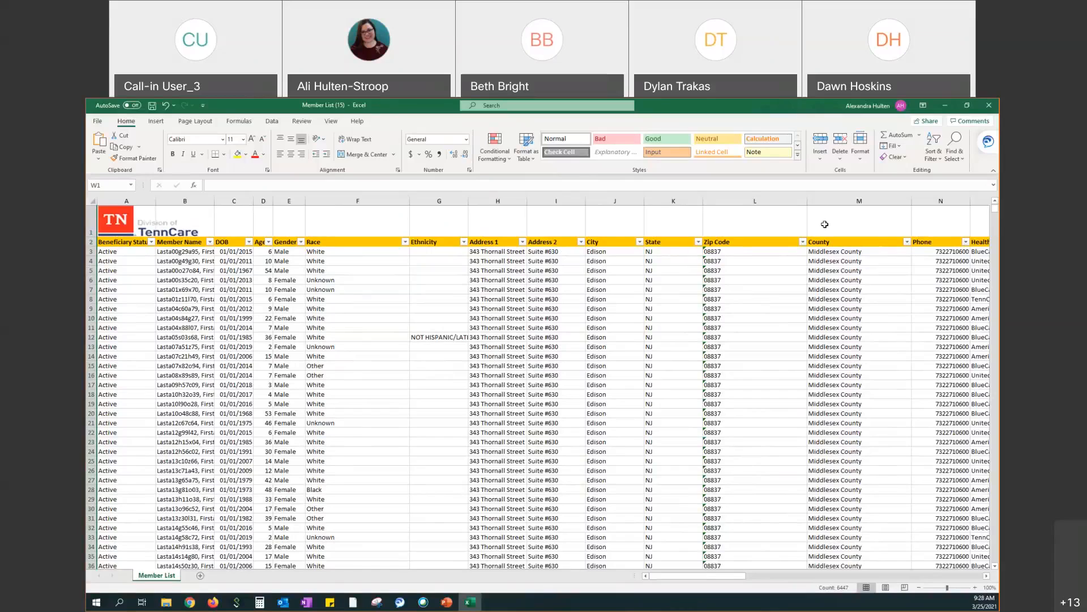
Return from Excel to the High Critical member list and open the second member's care plan
{"action": "left_click", "coordinate": [946, 107]}
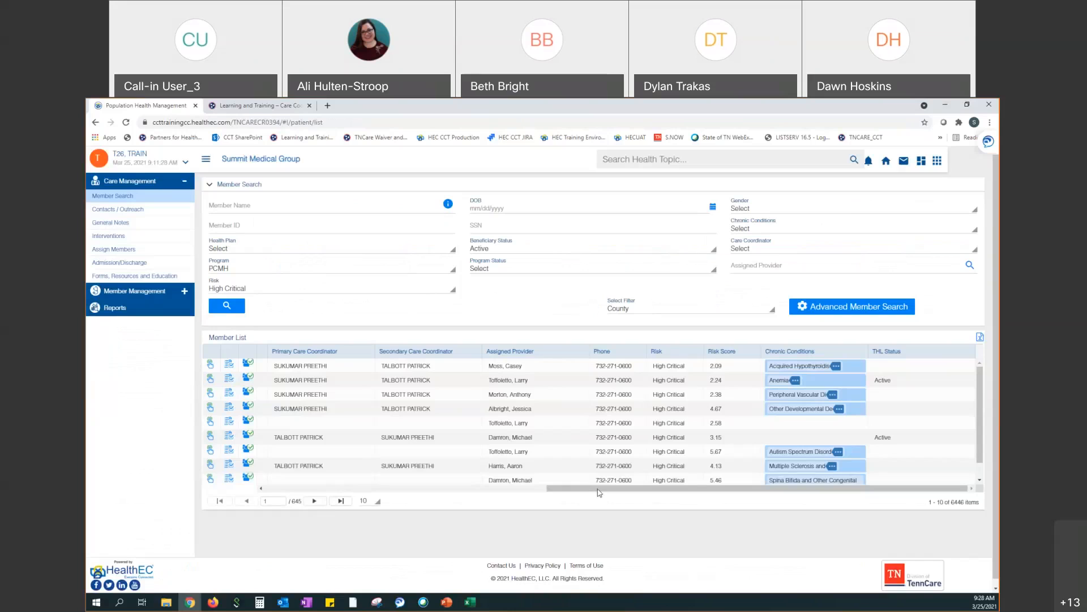
{"action": "left_click_drag", "start_coordinate": [596, 489], "coordinate": [302, 515]}
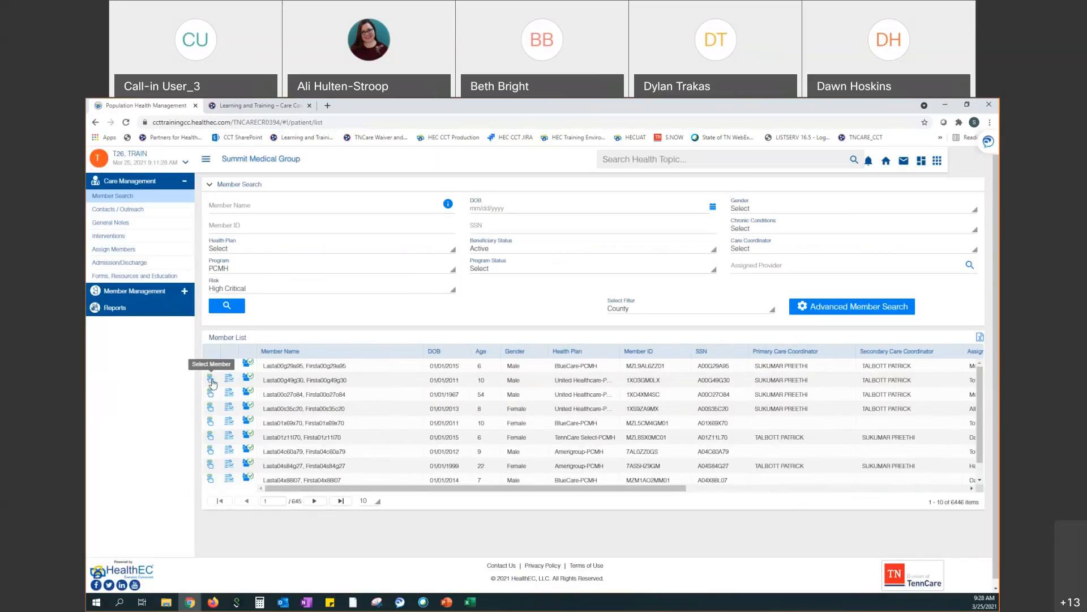
{"action": "left_click", "coordinate": [212, 383]}
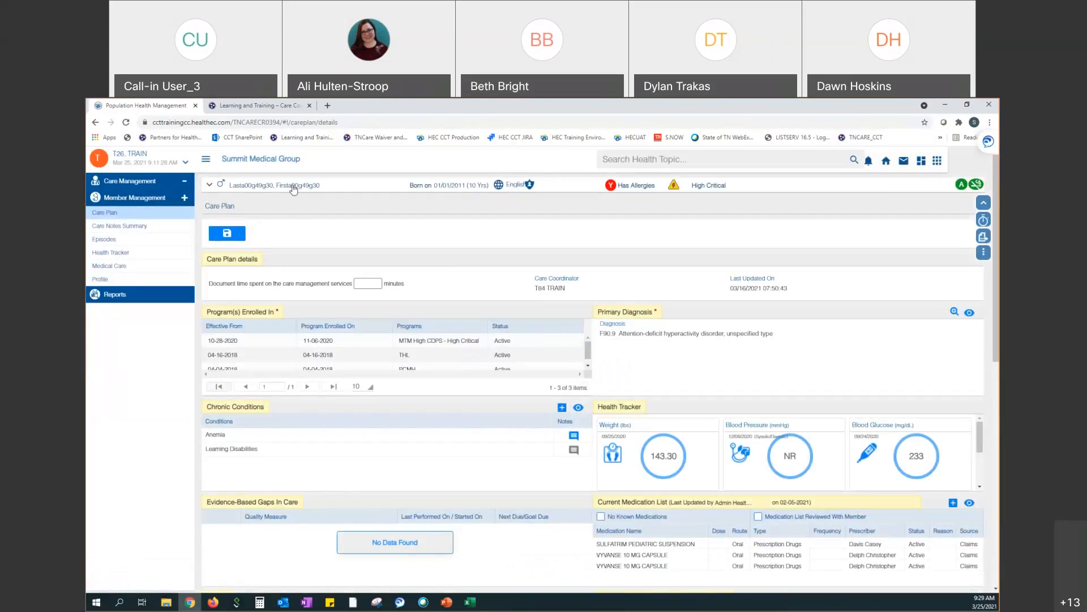
Expand the care plan's patient header to reveal the member's phone numbers and address
{"action": "left_click", "coordinate": [209, 187]}
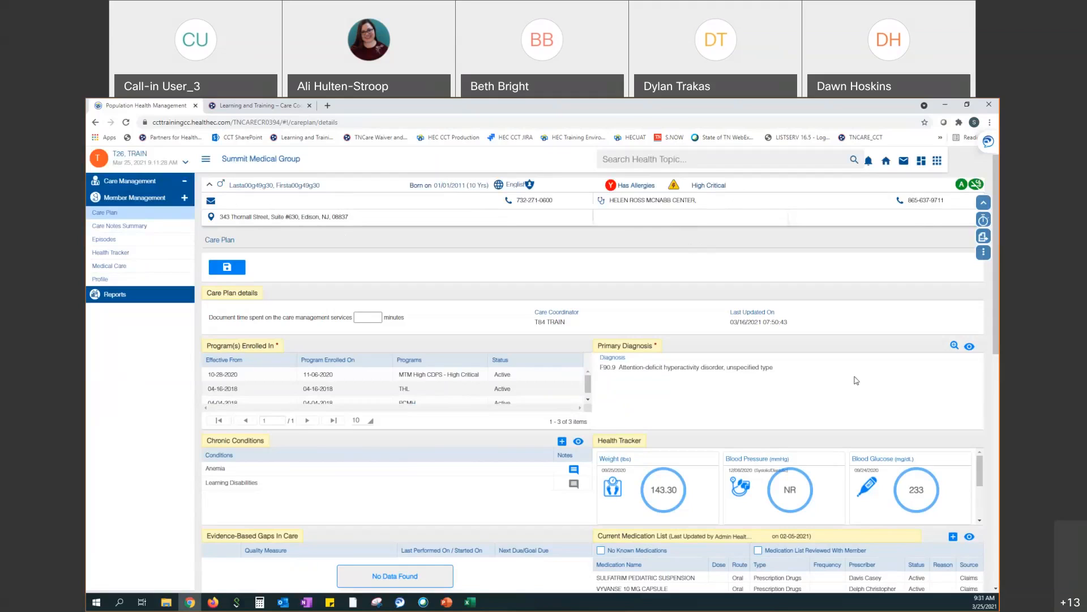
Scroll down and reveal the third enrolled program, PCMH from 04-04-2018
{"action": "scroll", "coordinate": [996, 346], "scroll_direction": "down", "scroll_amount": 2}
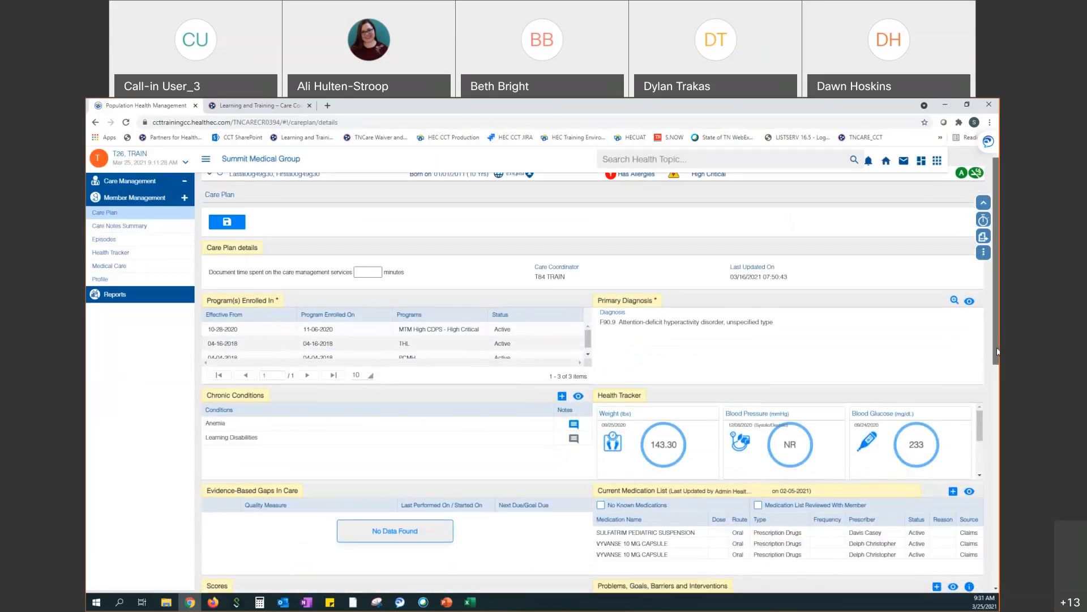
{"action": "scroll", "coordinate": [996, 352], "scroll_direction": "down", "scroll_amount": 1}
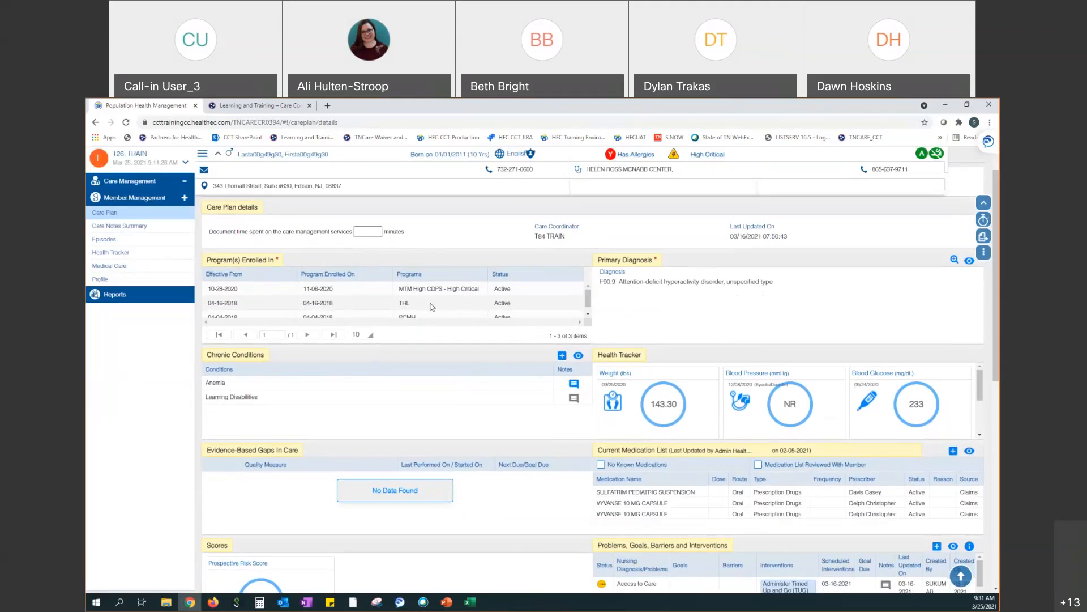
{"action": "left_click", "coordinate": [588, 317]}
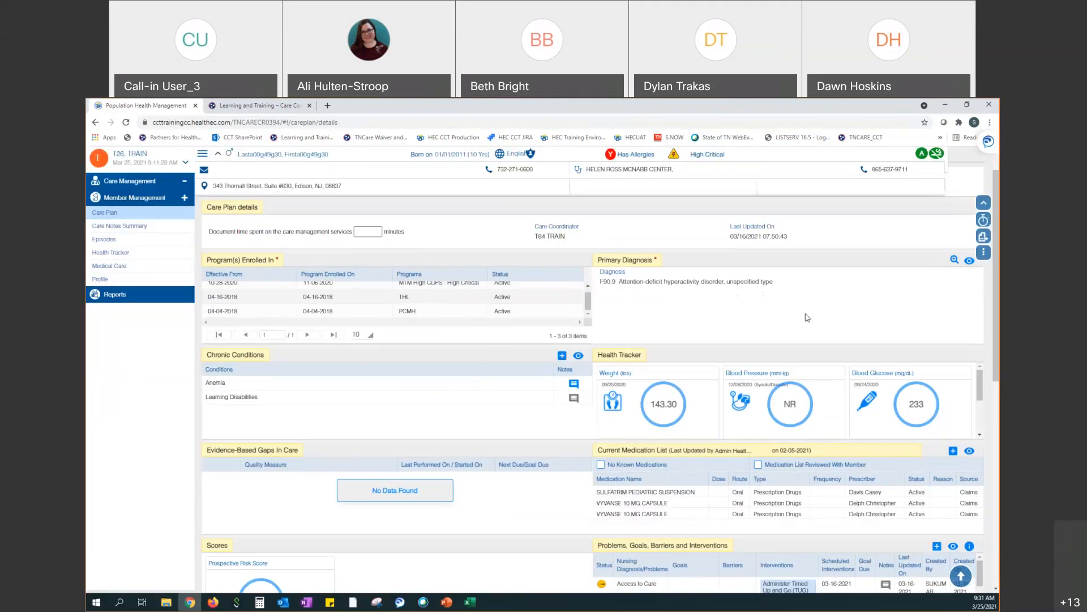
Check the full primary diagnosis history, then open the Chronic Conditions View/Edit All list
{"action": "left_click", "coordinate": [969, 261]}
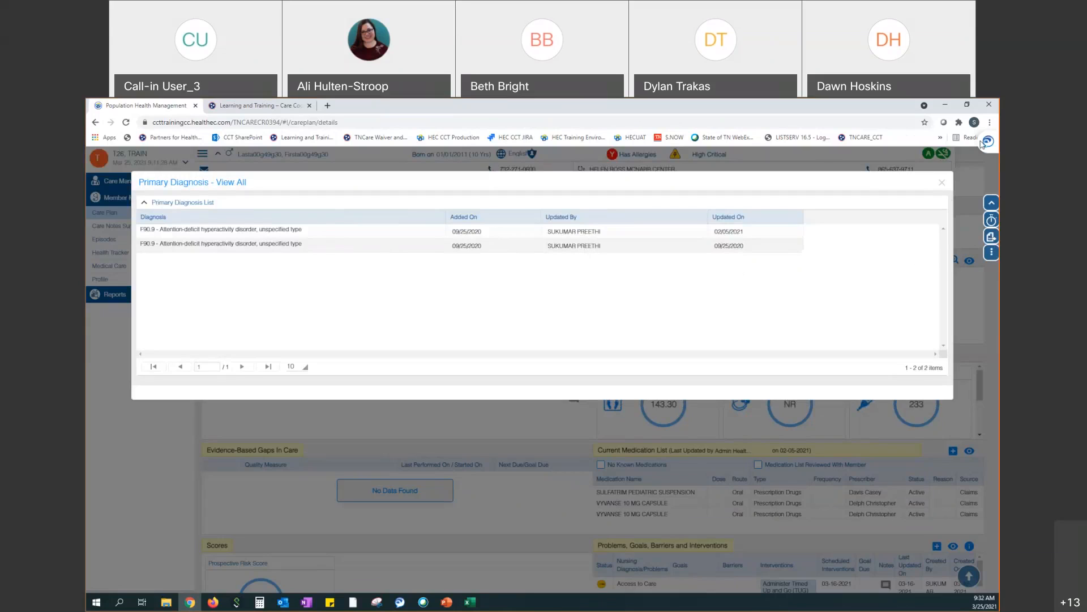
{"action": "left_click", "coordinate": [943, 186]}
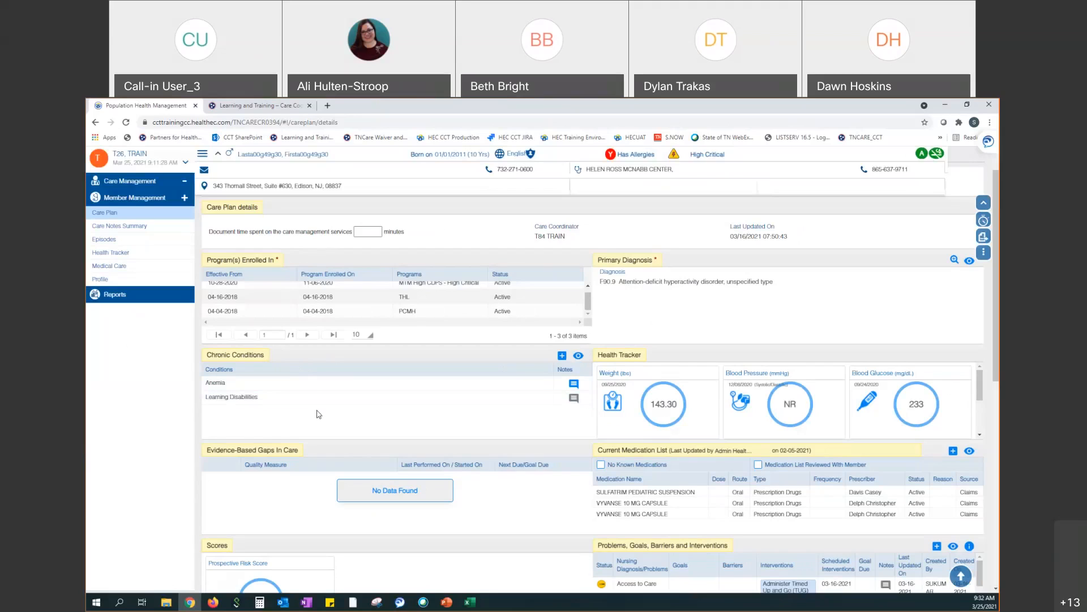
{"action": "left_click", "coordinate": [578, 357]}
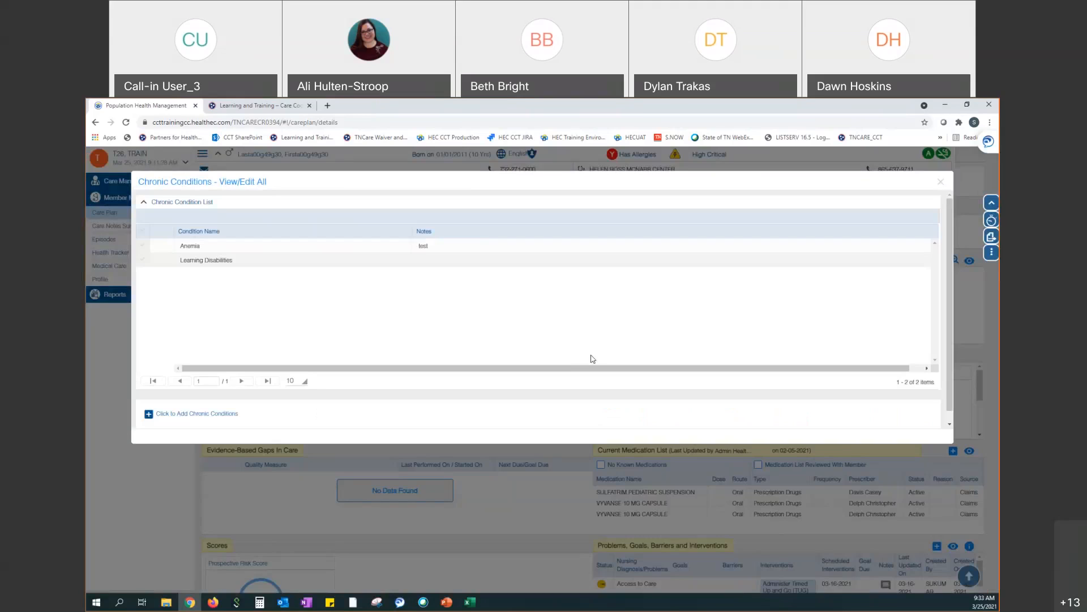
Close the full chronic conditions list and scroll down to the Current Medication List and Care Team panels
{"action": "left_click", "coordinate": [942, 184]}
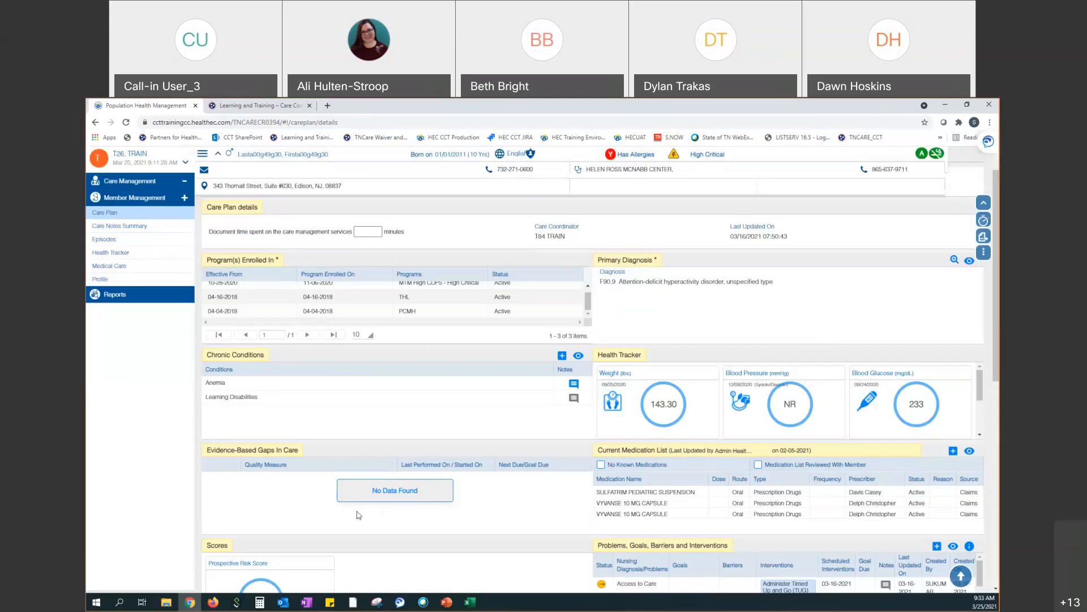
{"action": "scroll", "coordinate": [997, 589], "scroll_direction": "down", "scroll_amount": 5}
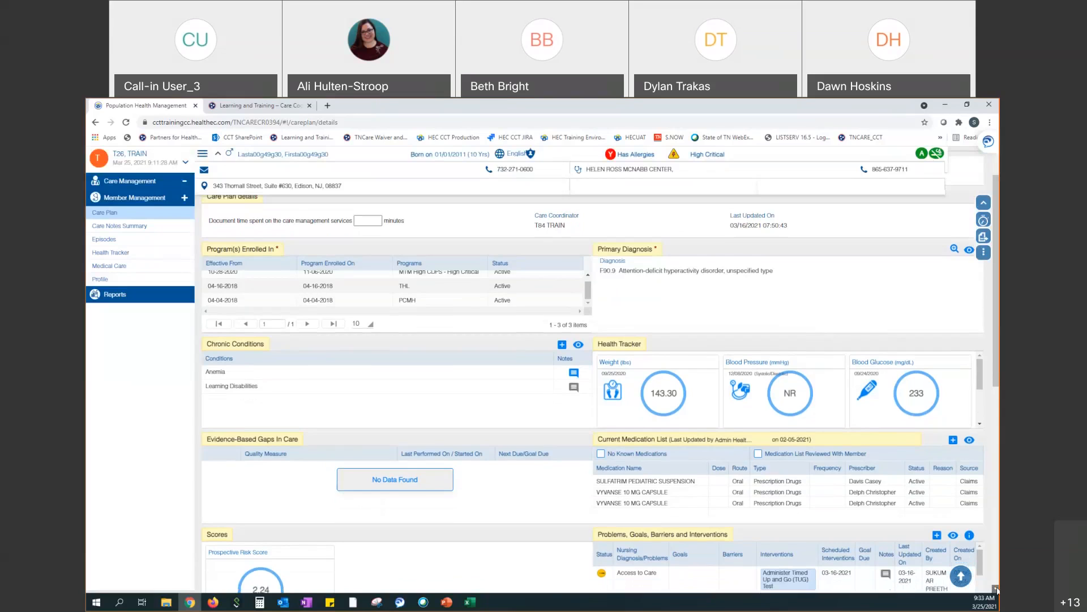
{"action": "scroll", "coordinate": [996, 590], "scroll_direction": "down", "scroll_amount": 2}
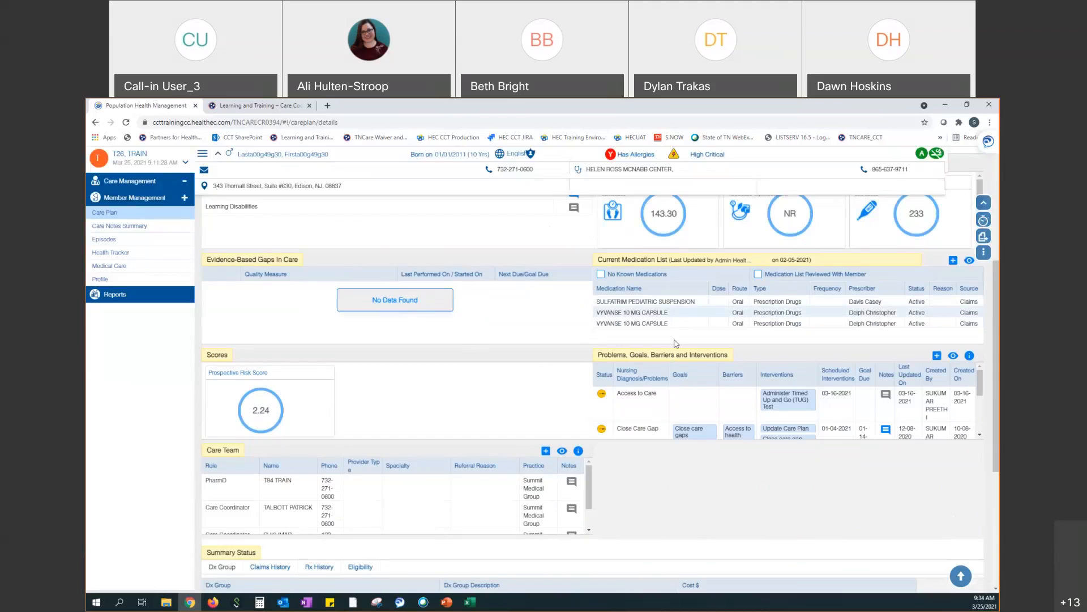
Open the View/Edit All medication dialog, keeping the Status filter on Active to list 7 medications
{"action": "left_click", "coordinate": [967, 262]}
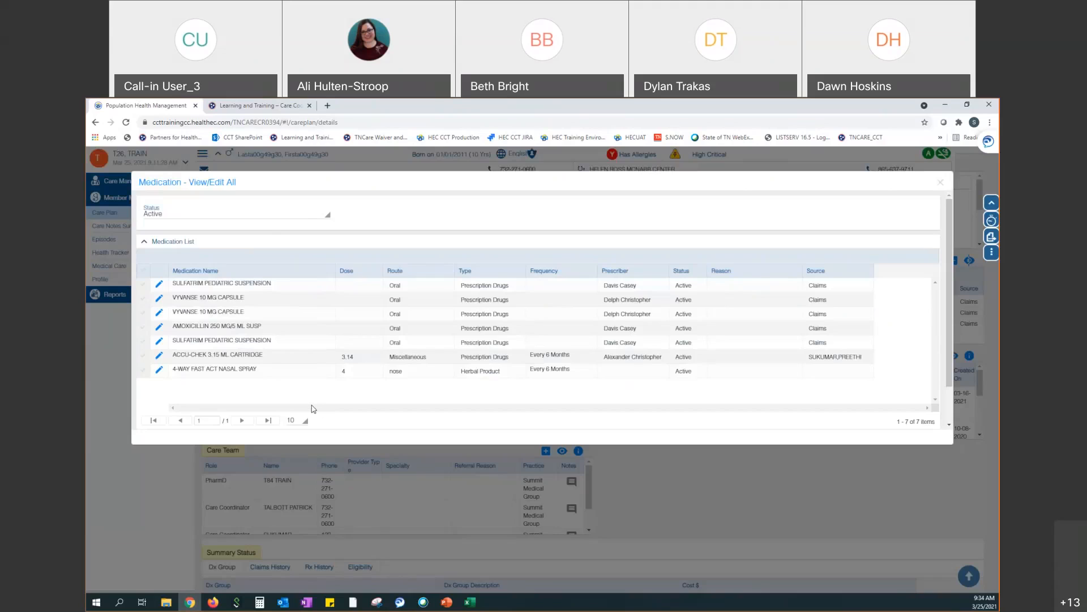
{"action": "left_click", "coordinate": [258, 219]}
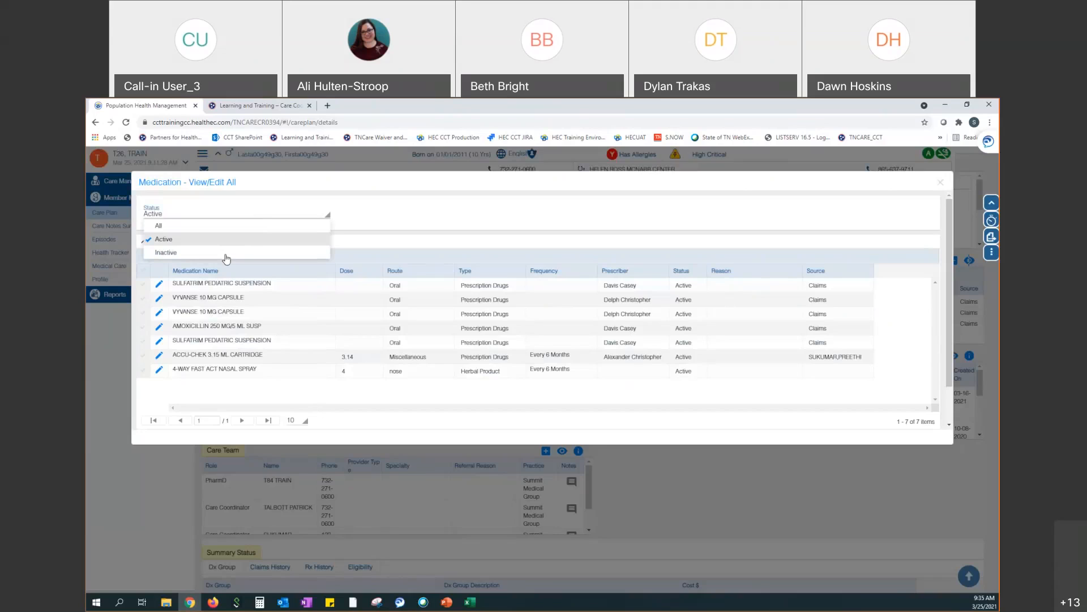
{"action": "left_click", "coordinate": [365, 228]}
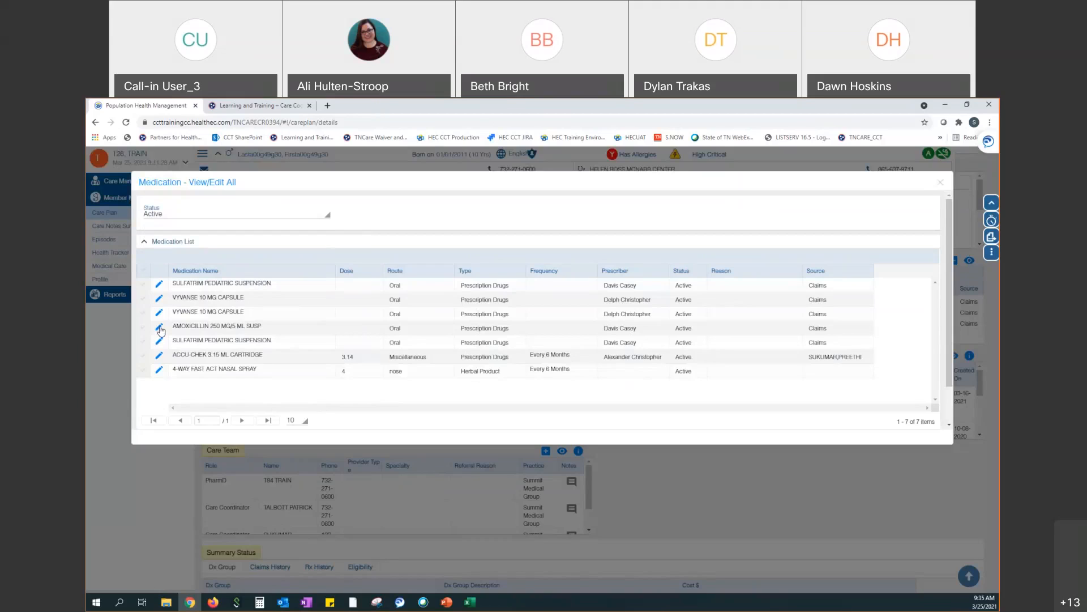
Set AMOXICILLIN 250 MG/5 ML SUSP to Inactive with Provider source, no reason, and confirm
{"action": "left_click", "coordinate": [158, 331]}
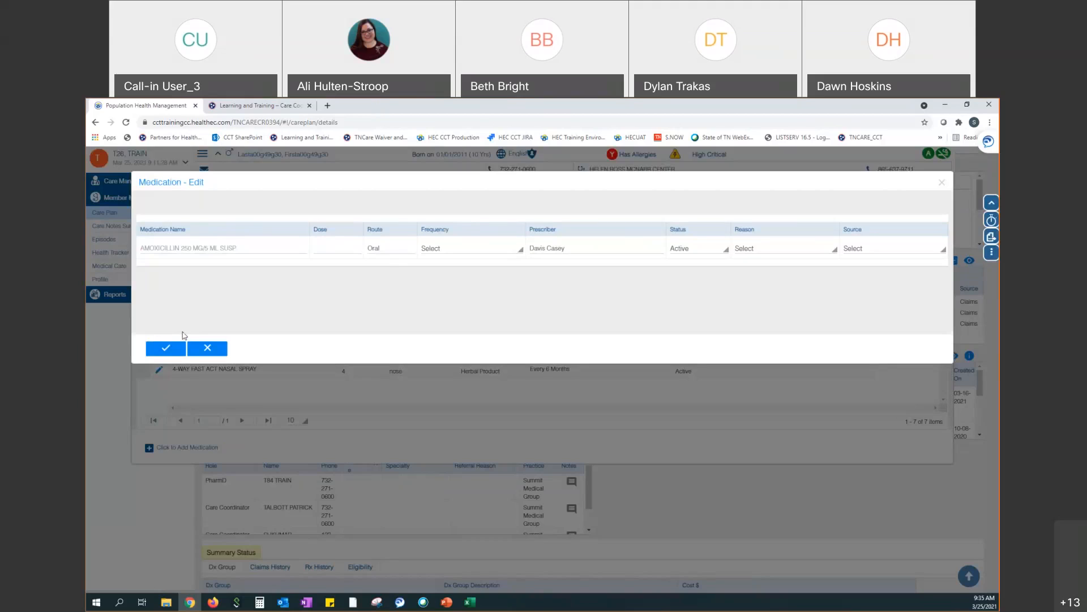
{"action": "left_click", "coordinate": [699, 255]}
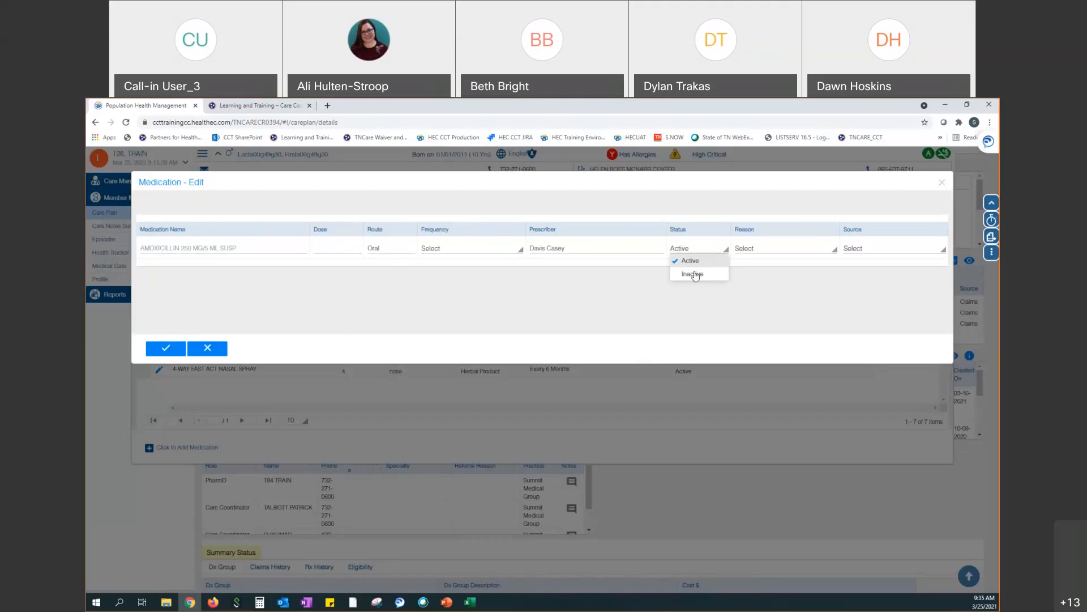
{"action": "left_click", "coordinate": [694, 275]}
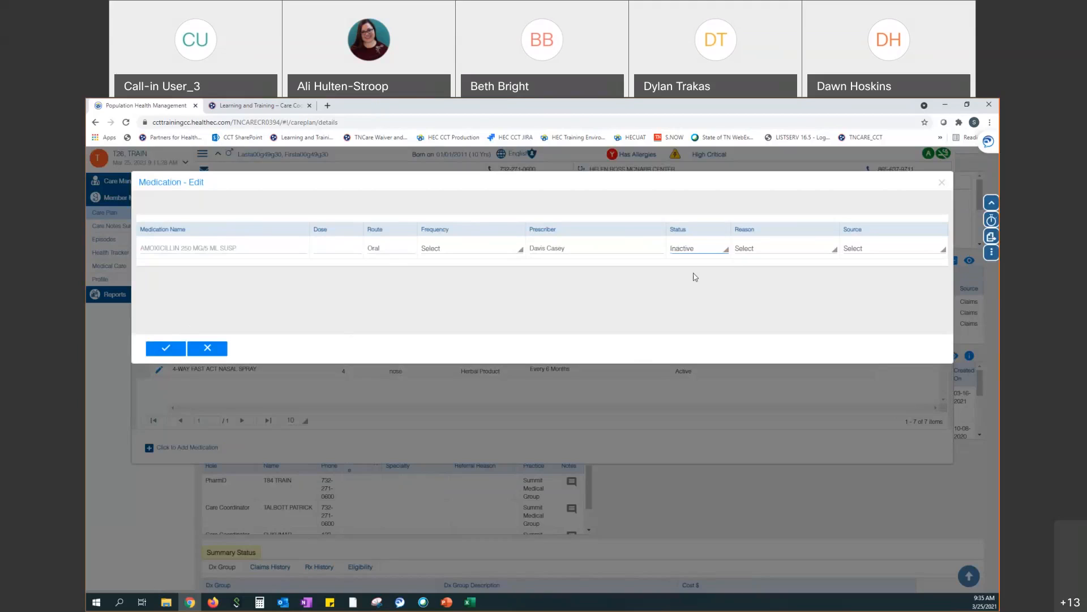
{"action": "left_click", "coordinate": [750, 251]}
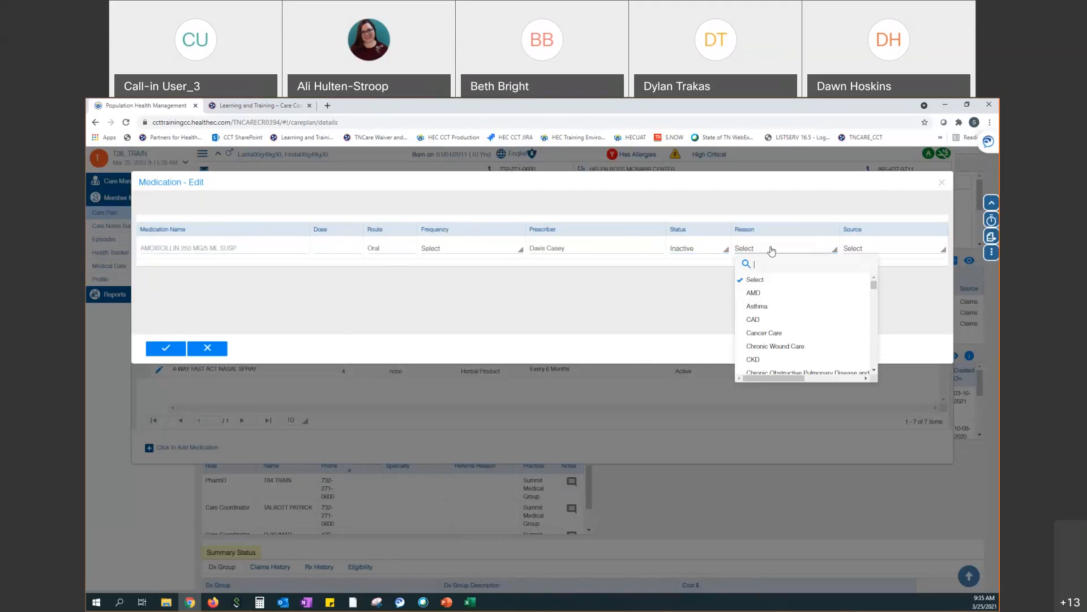
{"action": "left_click", "coordinate": [693, 304]}
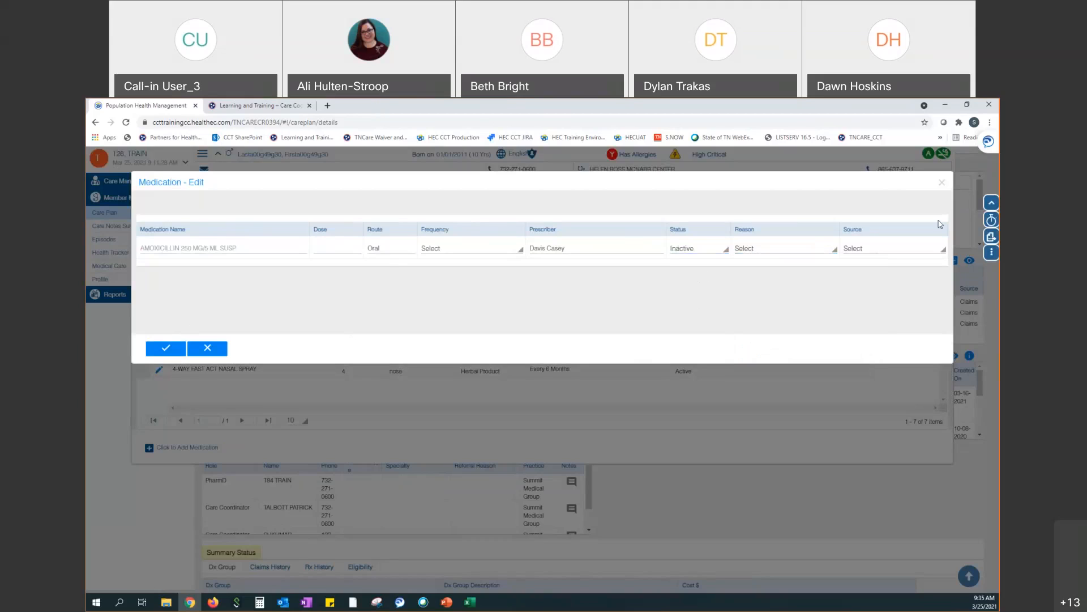
{"action": "left_click", "coordinate": [890, 254]}
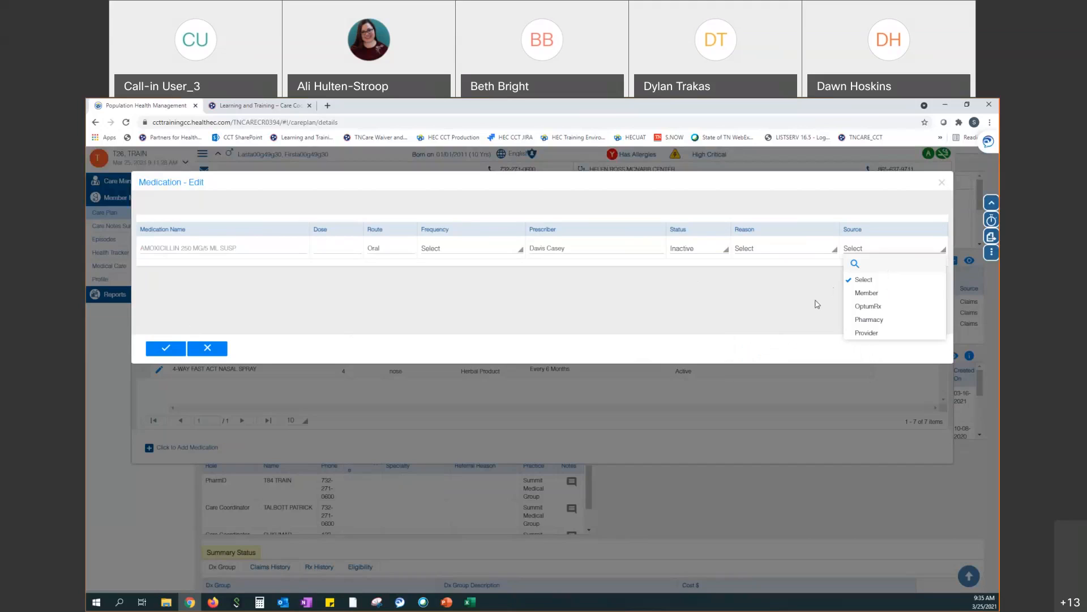
{"action": "left_click", "coordinate": [859, 334]}
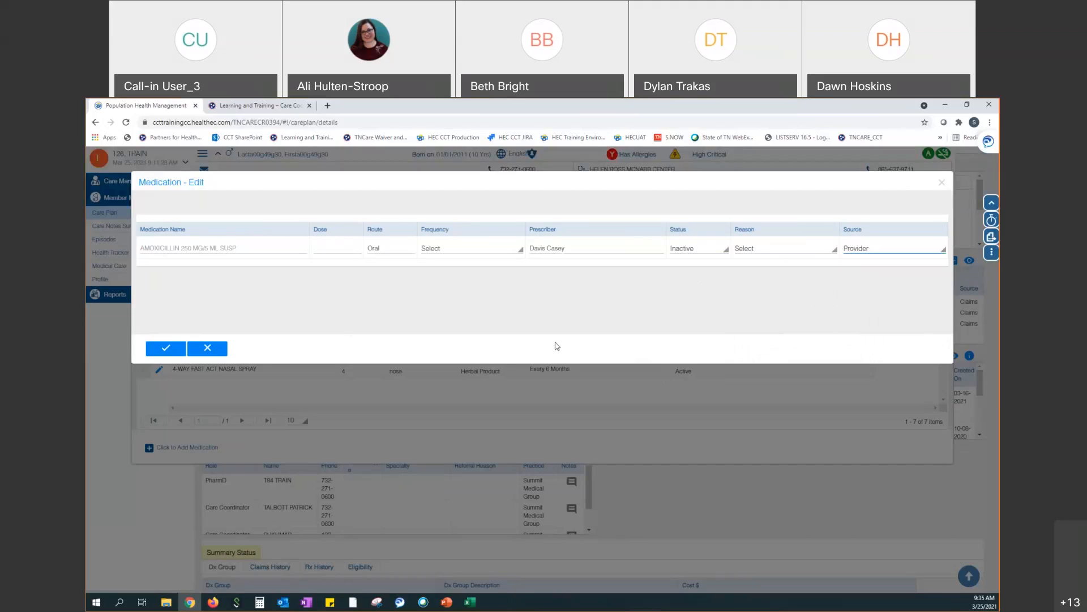
{"action": "left_click", "coordinate": [156, 351]}
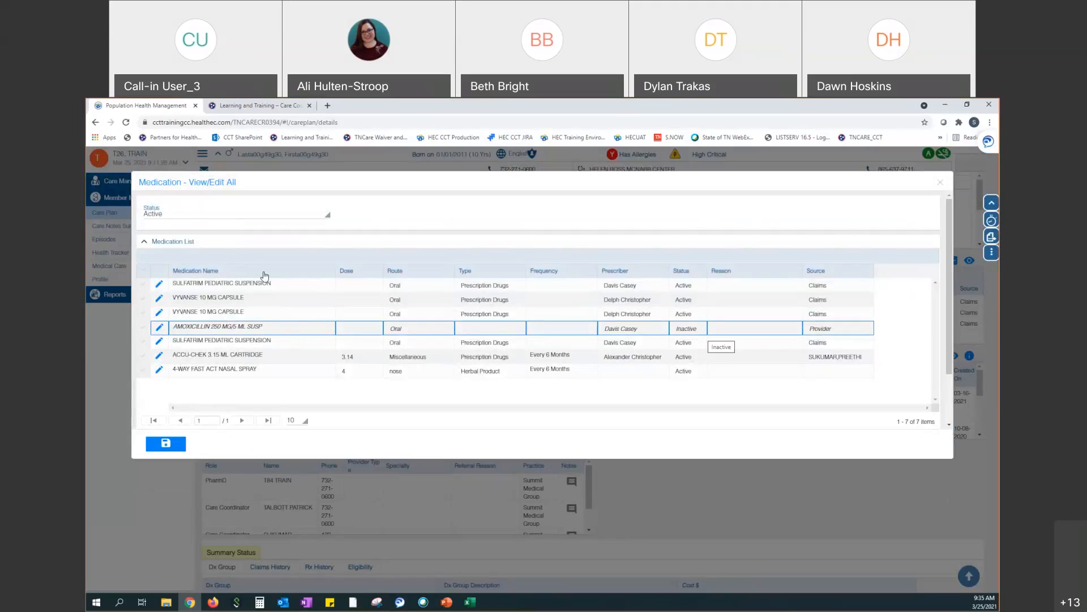
Filter to Inactive to verify amoxicillin, then save the medication list and close the dialog
{"action": "left_click", "coordinate": [165, 214]}
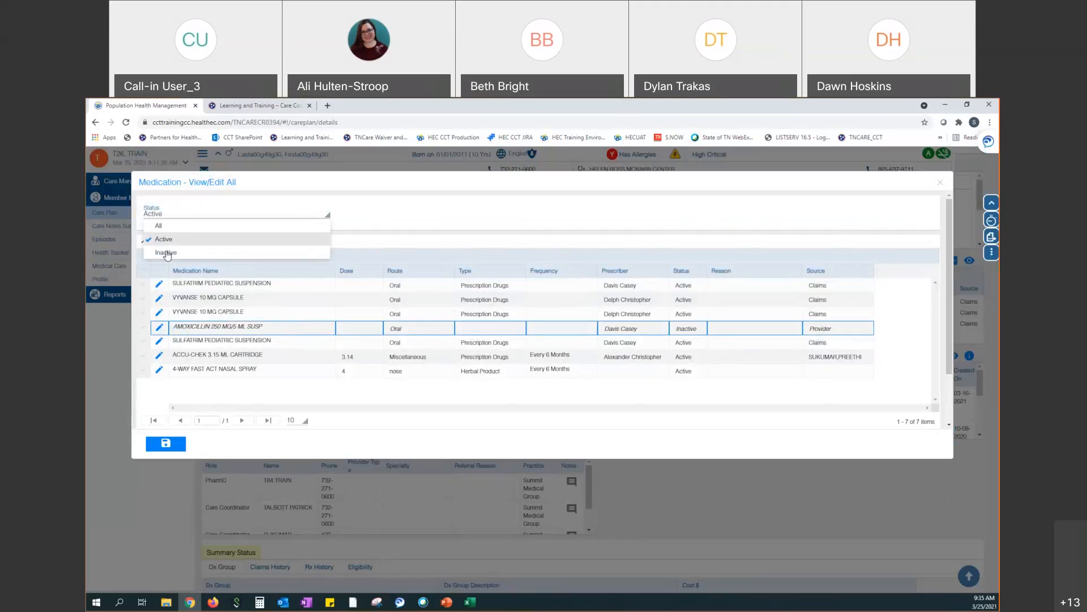
{"action": "left_click", "coordinate": [167, 254]}
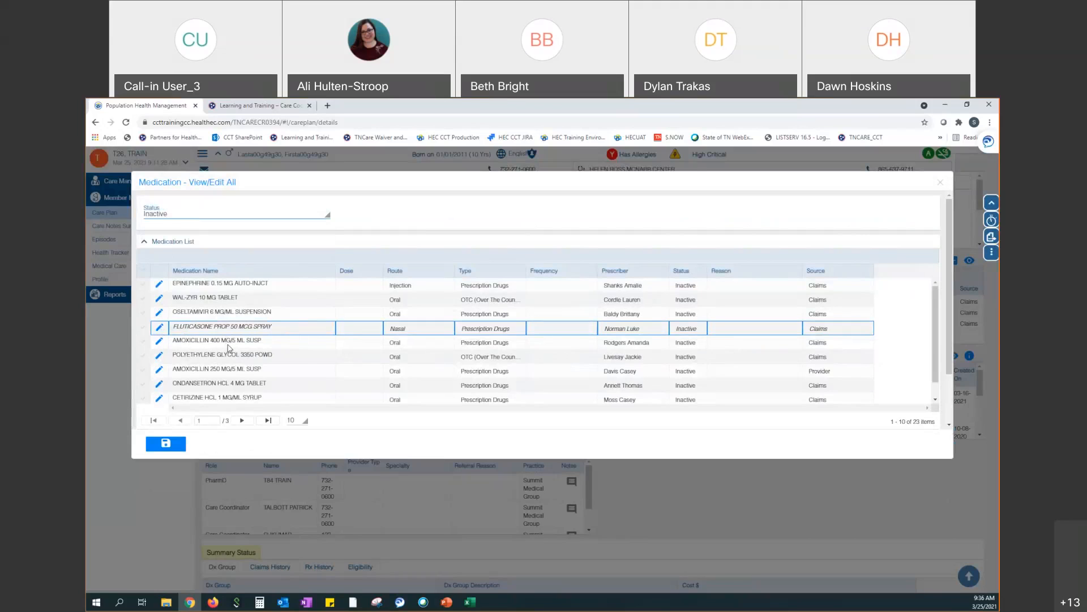
{"action": "scroll", "coordinate": [229, 348], "scroll_direction": "down", "scroll_amount": 3}
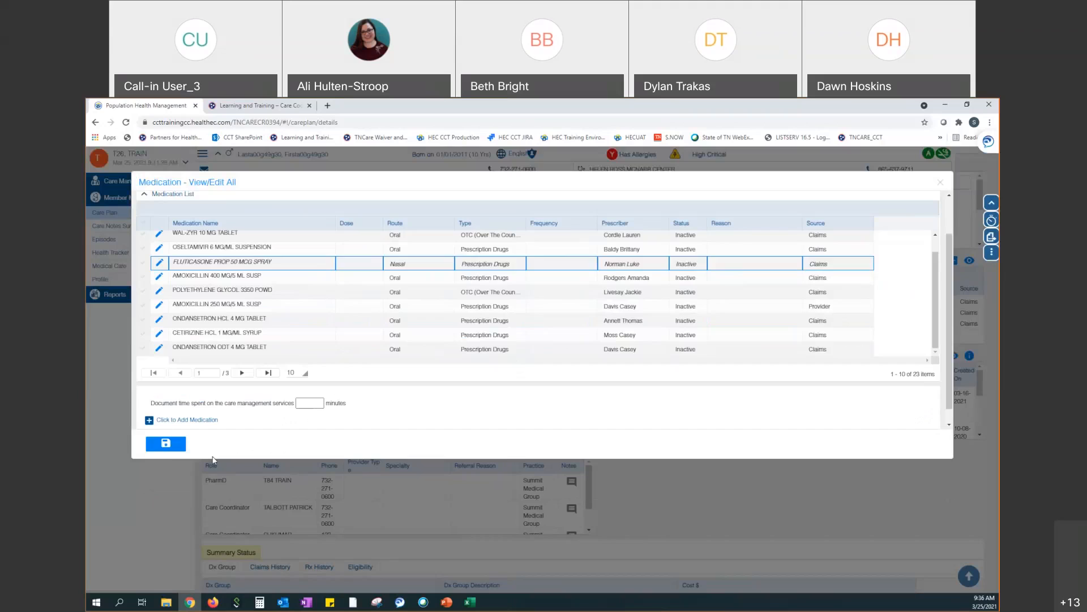
{"action": "left_click", "coordinate": [175, 449]}
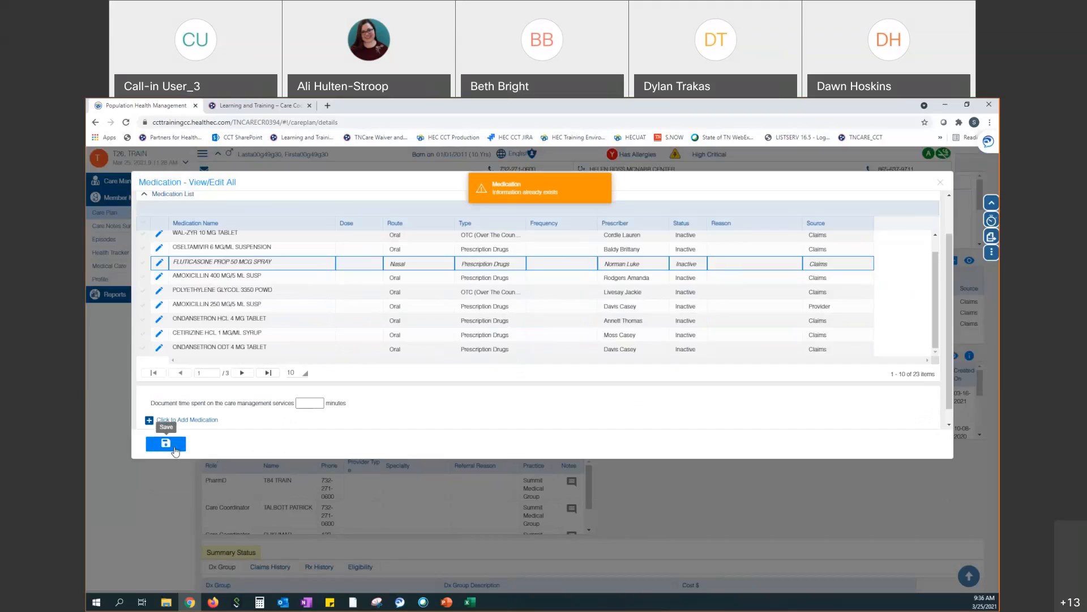
{"action": "left_click", "coordinate": [941, 183]}
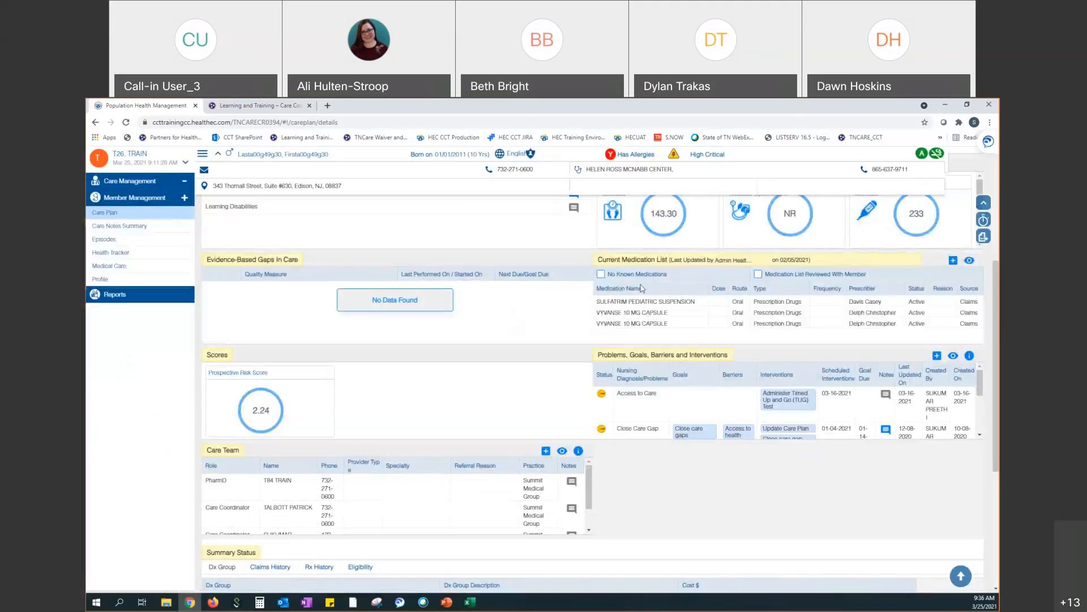
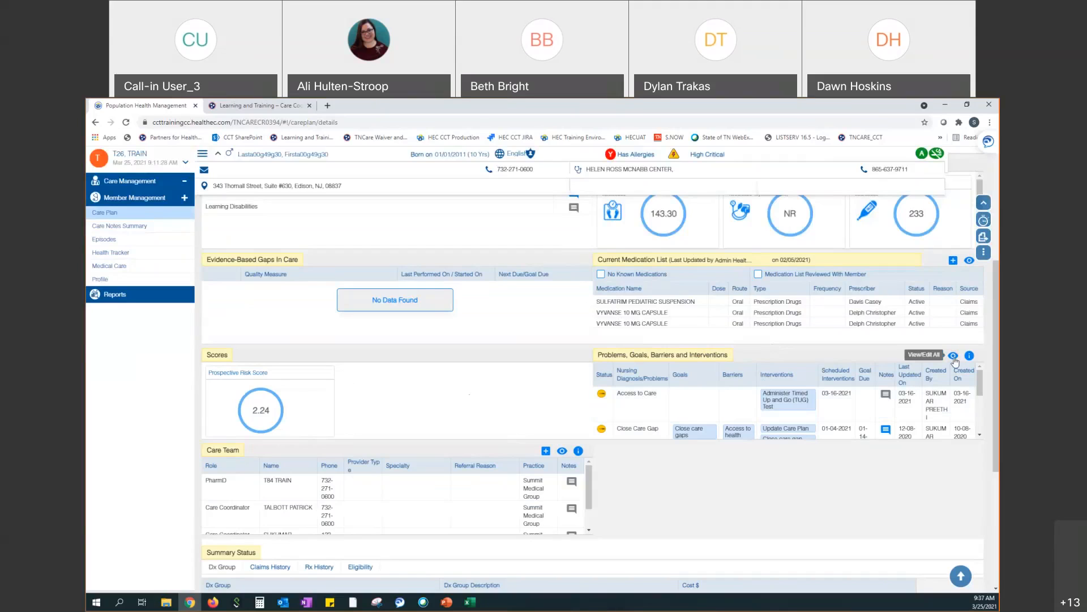
Open the View/Edit All list of 9 care plan entries and read the Other row's Close Care Gap note
{"action": "left_click", "coordinate": [954, 357]}
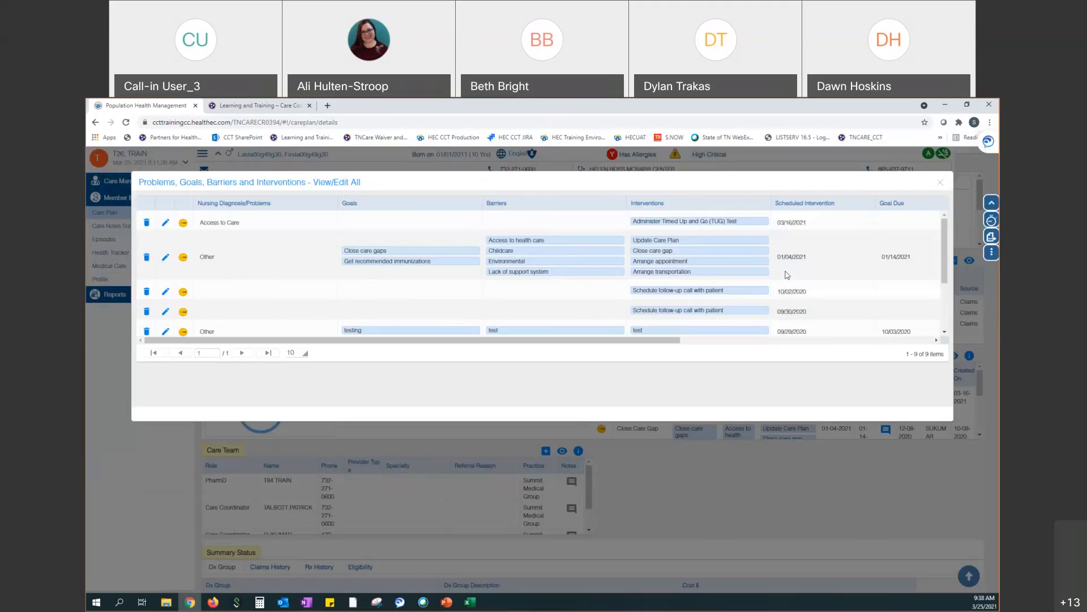
{"action": "left_click_drag", "start_coordinate": [673, 344], "coordinate": [845, 366]}
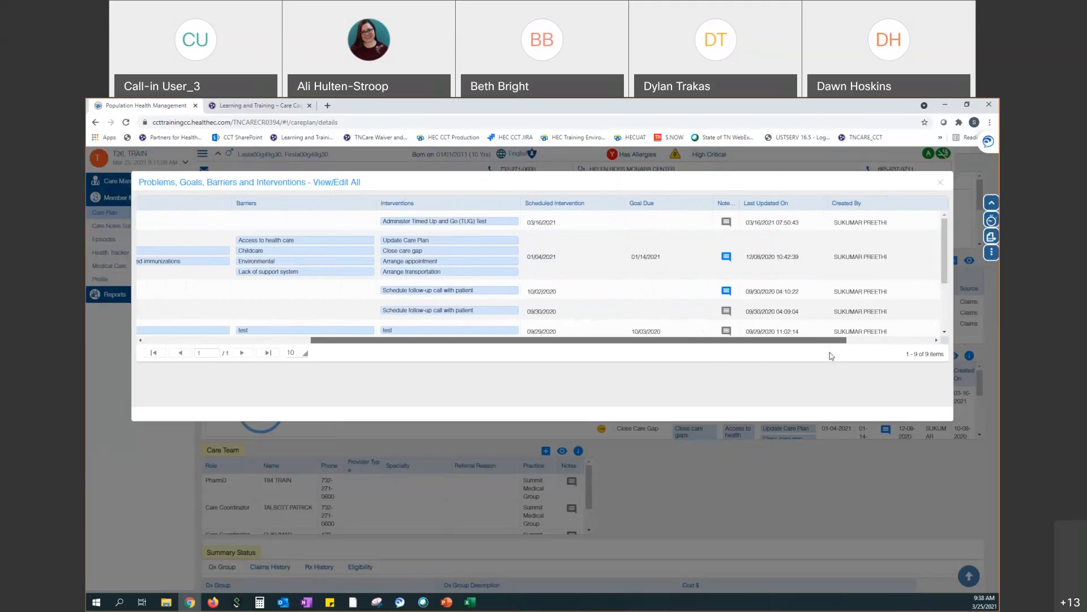
{"action": "left_click", "coordinate": [728, 258]}
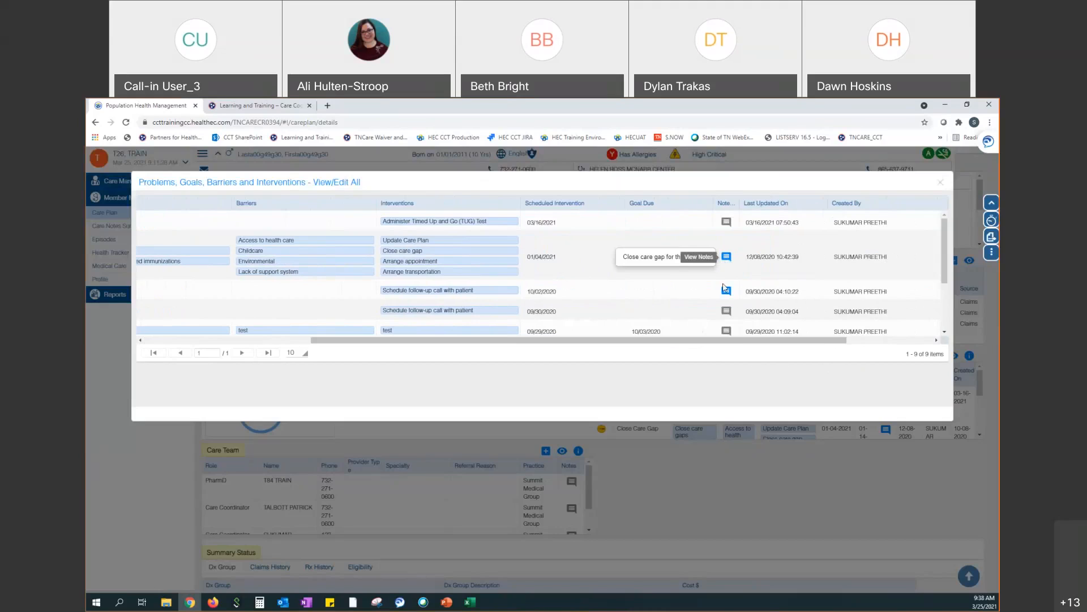
{"action": "left_click_drag", "start_coordinate": [633, 341], "coordinate": [453, 376]}
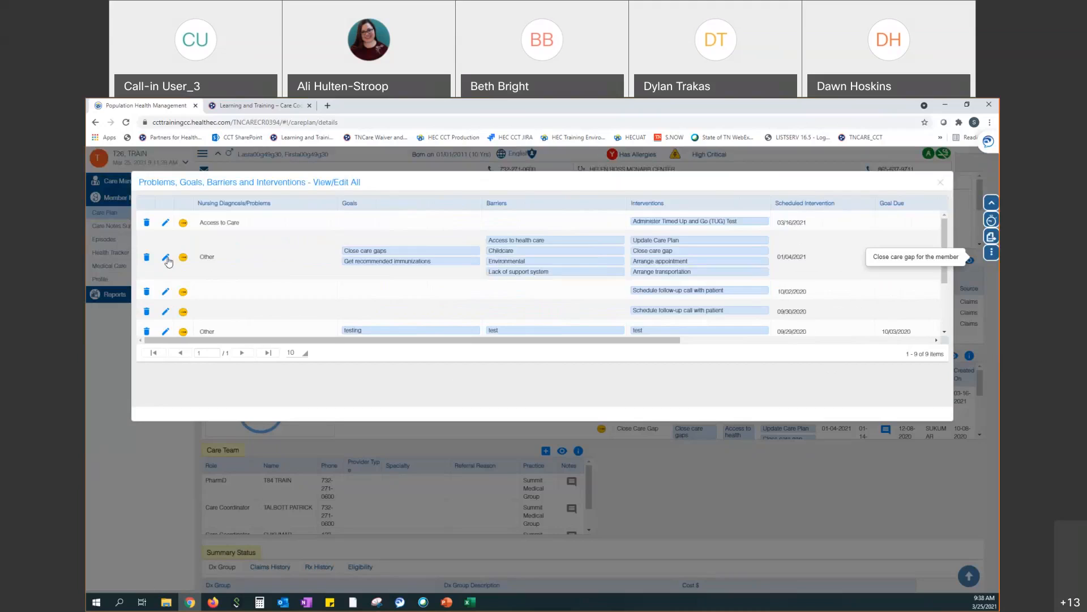
Edit the Other problem, set its Scheduled Intervention date to 03/30/2021, and attempt to save
{"action": "left_click", "coordinate": [165, 259]}
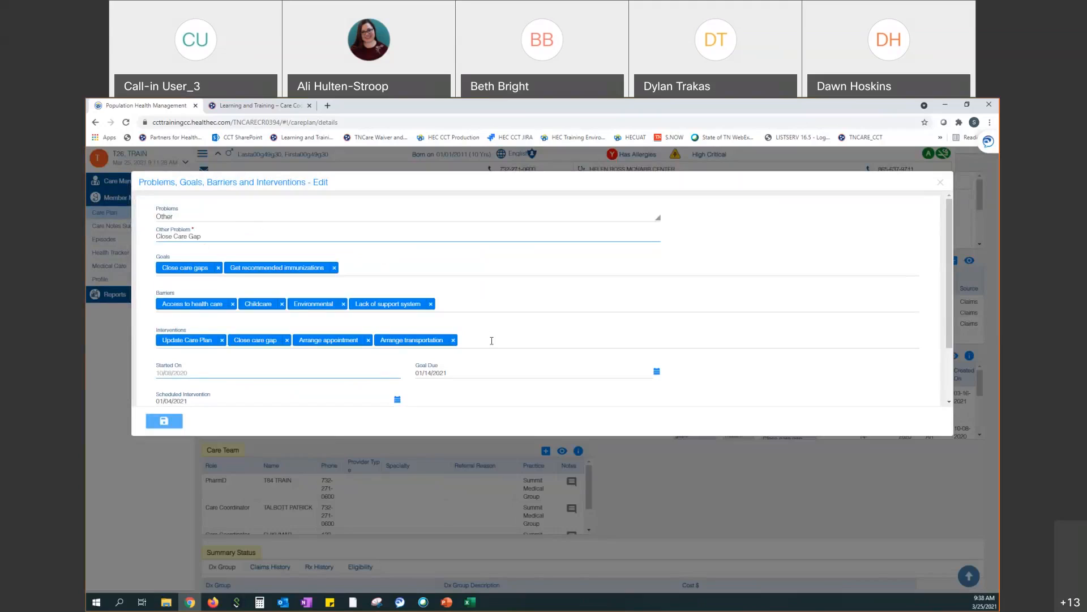
{"action": "scroll", "coordinate": [491, 341], "scroll_direction": "down", "scroll_amount": 1}
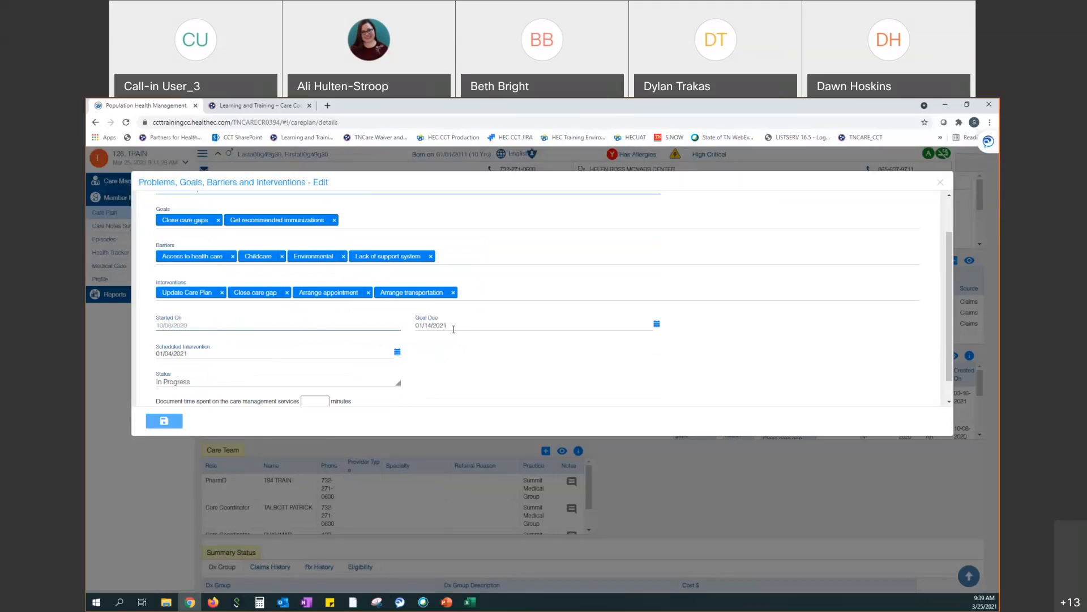
{"action": "mouse_move", "coordinate": [329, 353]}
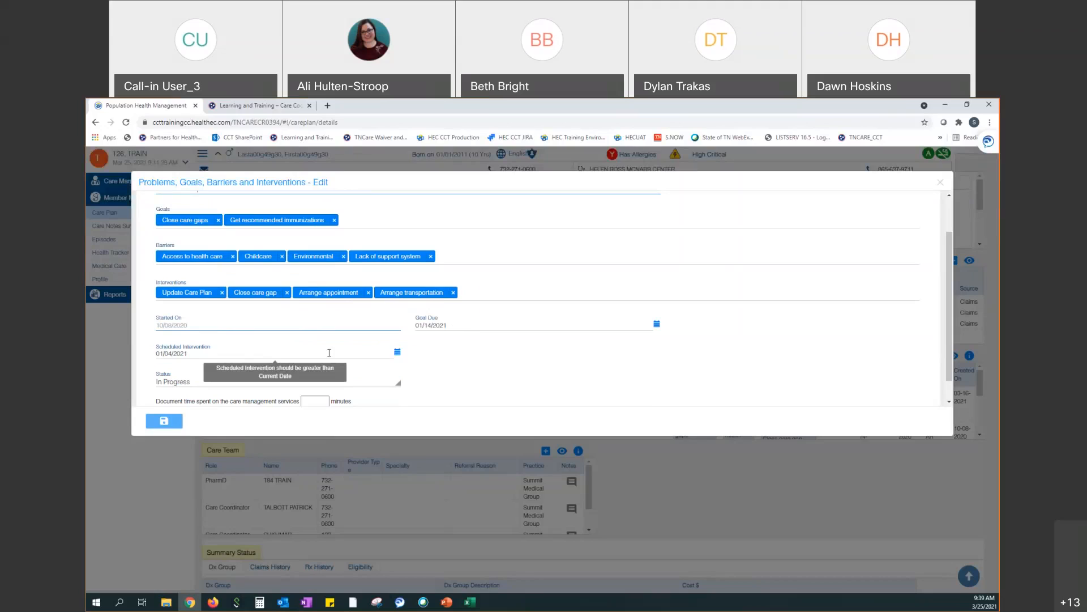
{"action": "left_click", "coordinate": [397, 353]}
{"action": "scroll", "coordinate": [469, 374], "scroll_direction": "down", "scroll_amount": 1}
{"action": "scroll", "coordinate": [469, 374], "scroll_direction": "down", "scroll_amount": 1}
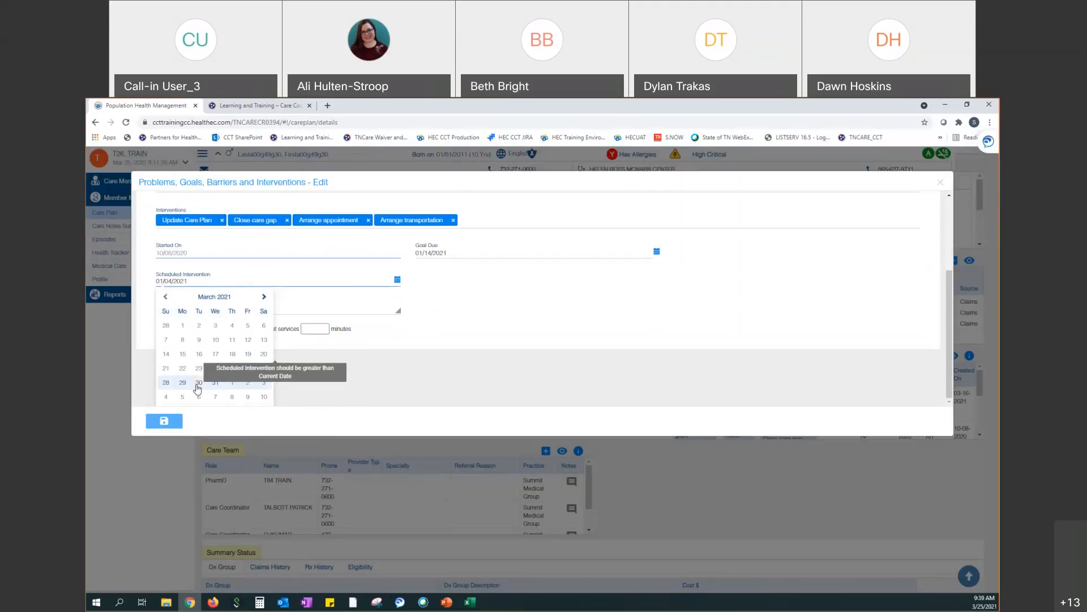
{"action": "left_click", "coordinate": [198, 384]}
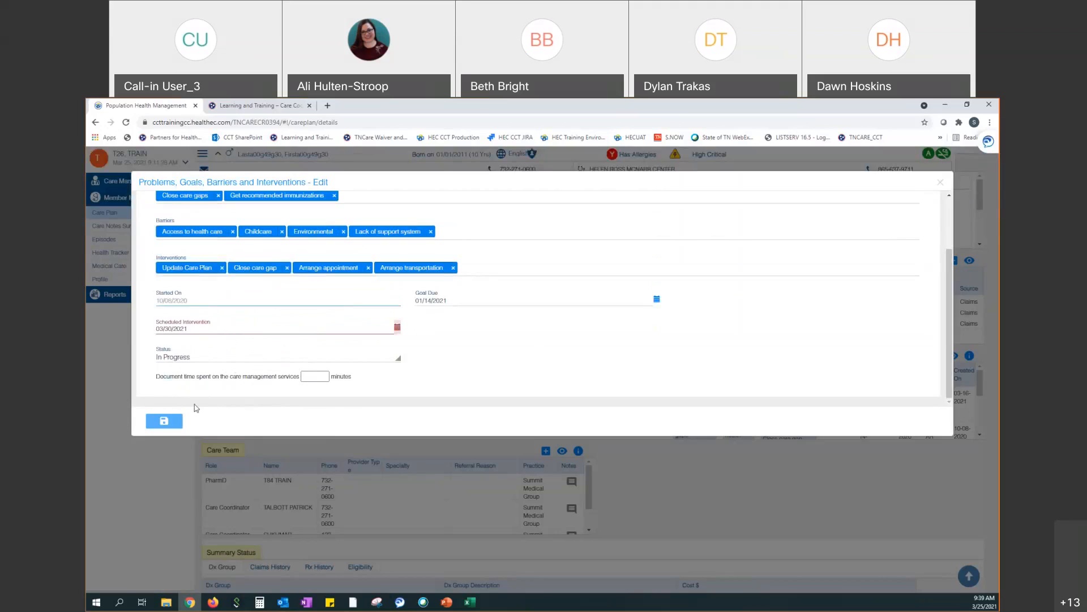
{"action": "left_click", "coordinate": [163, 421]}
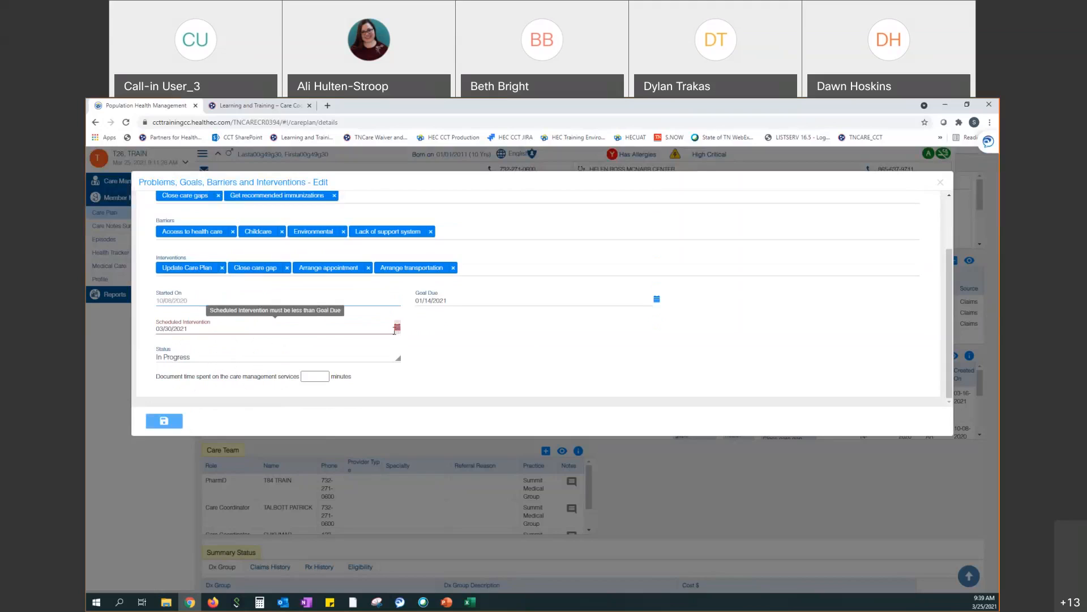
Set the Goal Due date to 03/30/2021, save the Other problem, and close the list
{"action": "left_click", "coordinate": [485, 303]}
{"action": "left_click", "coordinate": [657, 300]}
{"action": "left_click", "coordinate": [657, 300]}
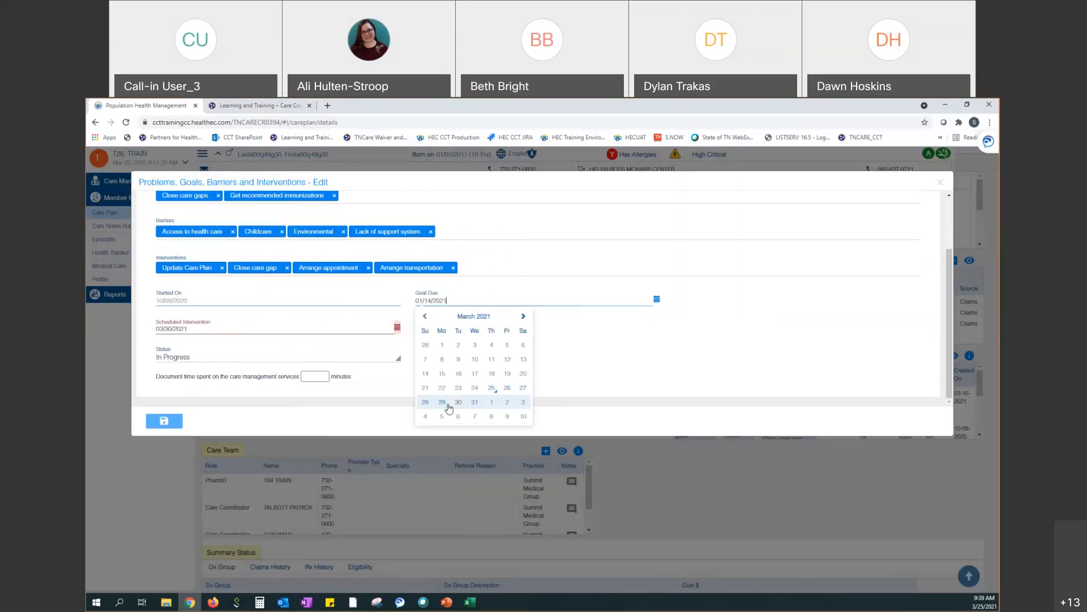
{"action": "left_click", "coordinate": [459, 402]}
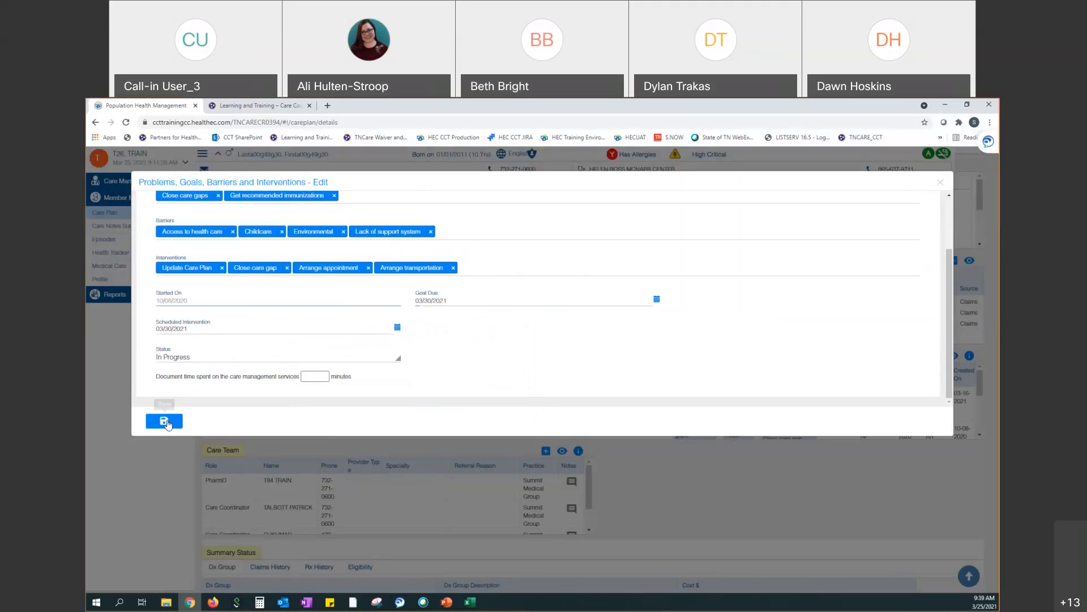
{"action": "left_click", "coordinate": [165, 422]}
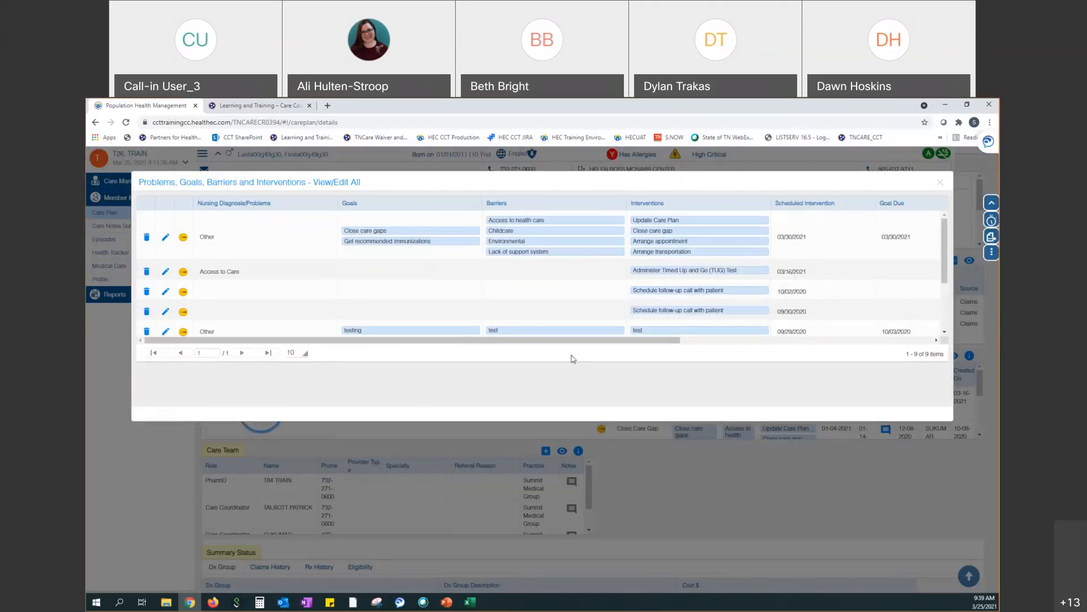
{"action": "left_click", "coordinate": [941, 182]}
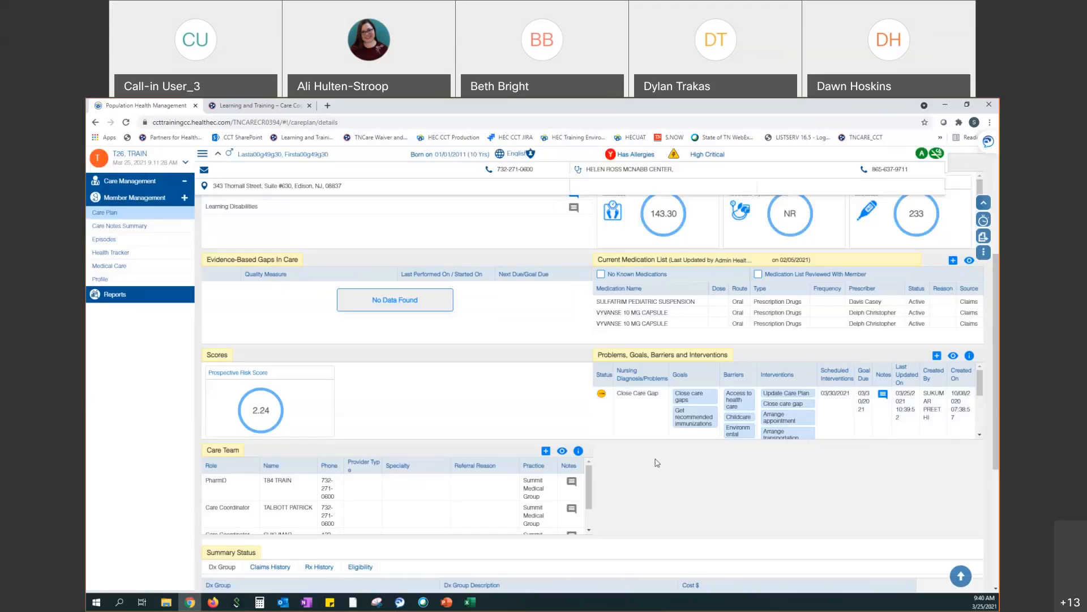
Scroll down the care plan page to the Care Team and Summary Status sections
{"action": "scroll", "coordinate": [654, 484], "scroll_direction": "down", "scroll_amount": 2}
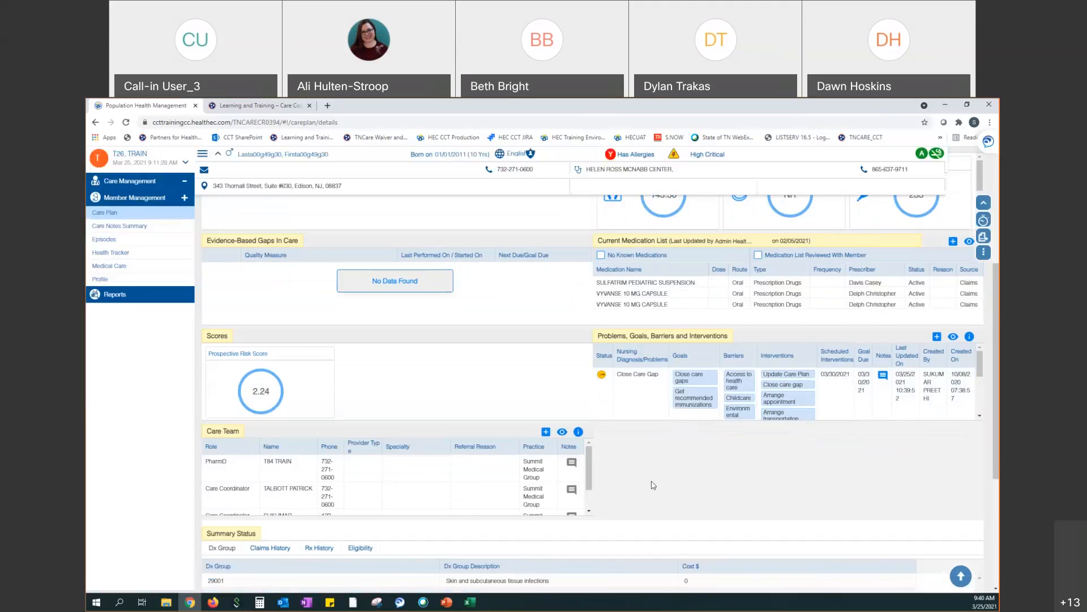
{"action": "scroll", "coordinate": [655, 485], "scroll_direction": "down", "scroll_amount": 2}
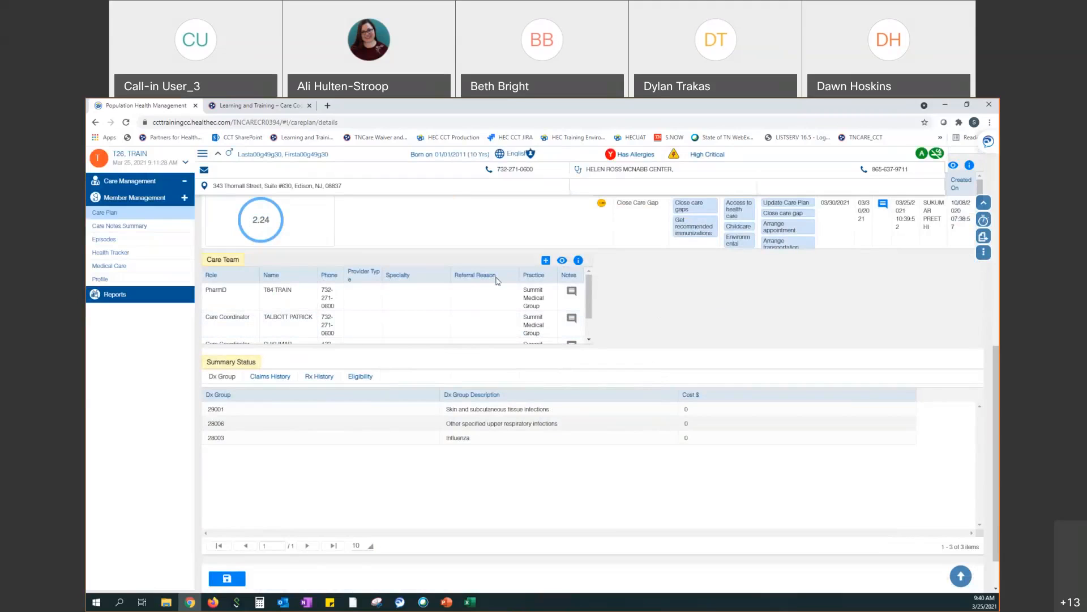
{"action": "scroll", "coordinate": [591, 294], "scroll_direction": "down", "scroll_amount": 2}
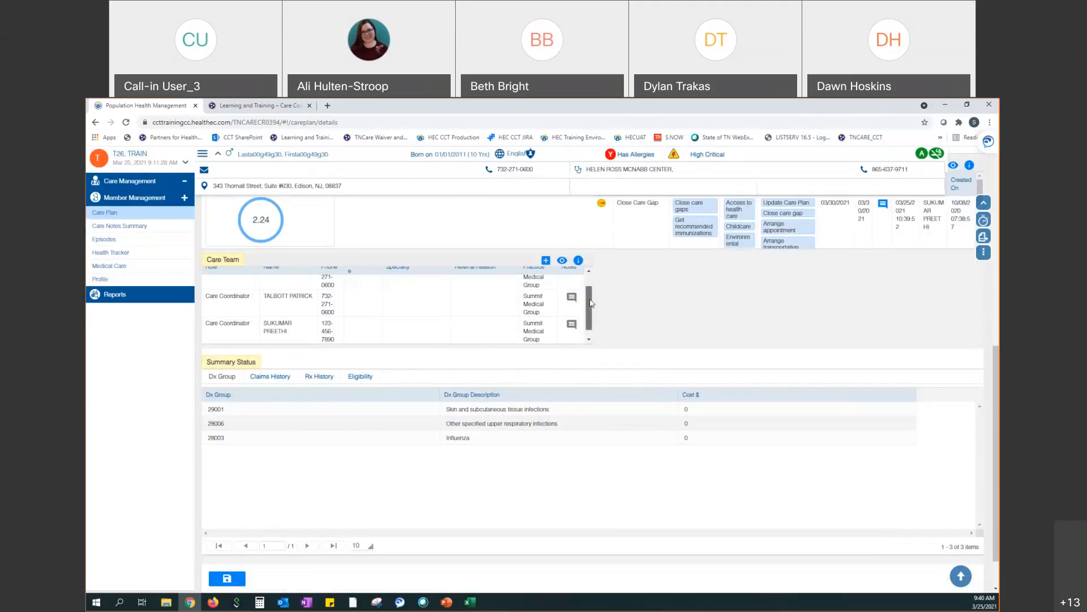
{"action": "scroll", "coordinate": [589, 284], "scroll_direction": "up", "scroll_amount": 2}
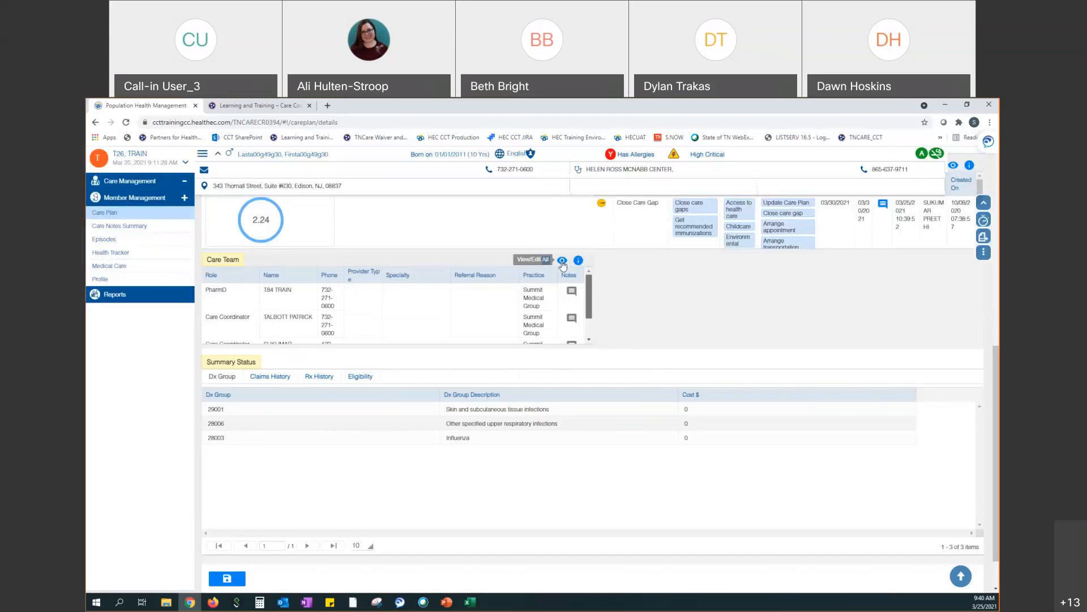
Open the Care Team edit list, start a new member entry, then close without adding anyone
{"action": "left_click", "coordinate": [562, 263]}
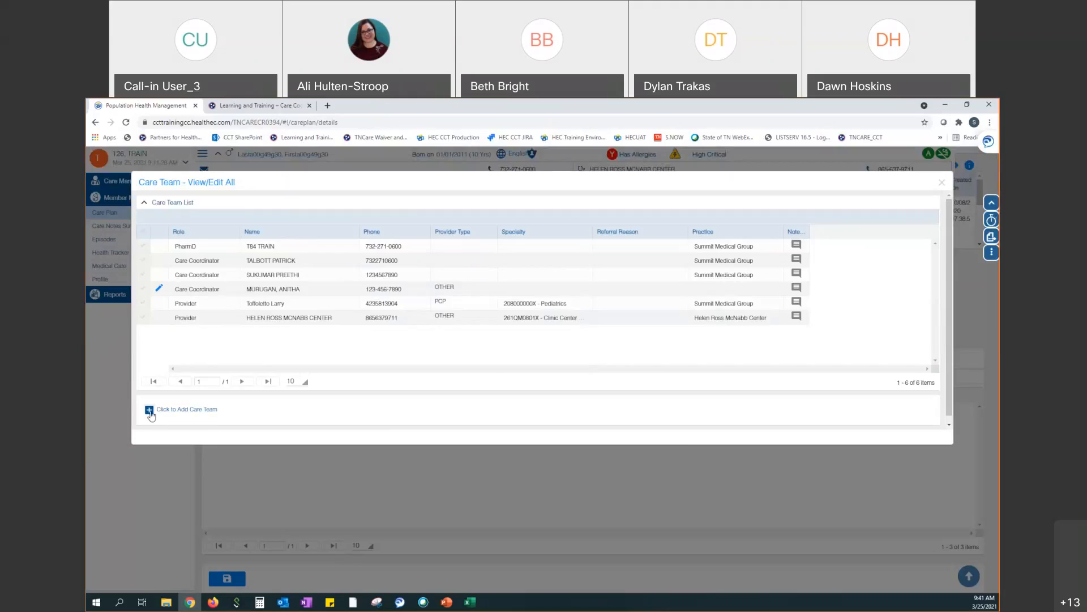
{"action": "left_click", "coordinate": [149, 410]}
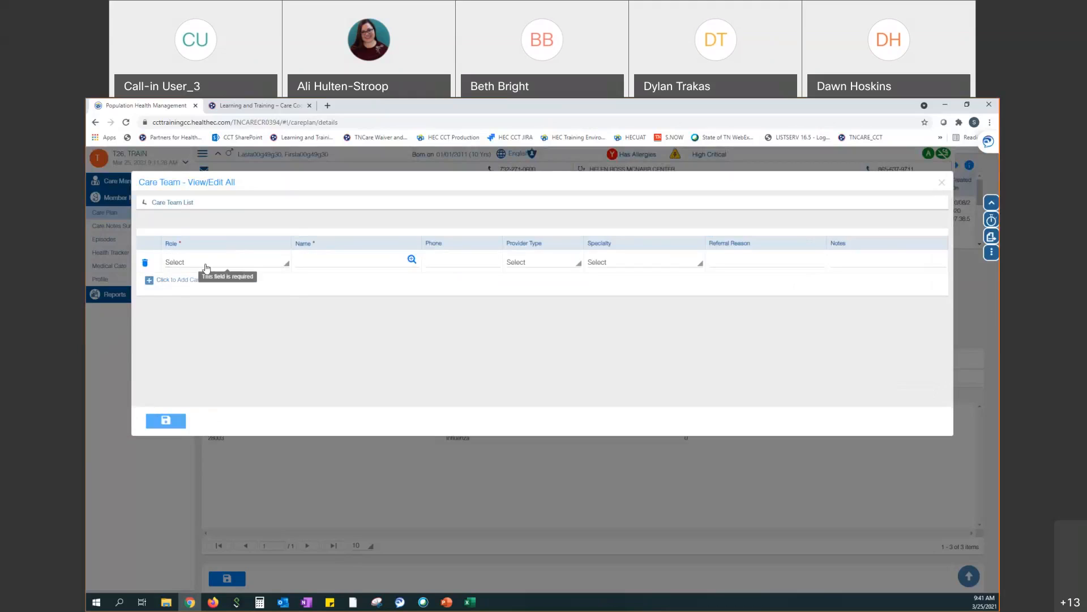
{"action": "left_click", "coordinate": [206, 263]}
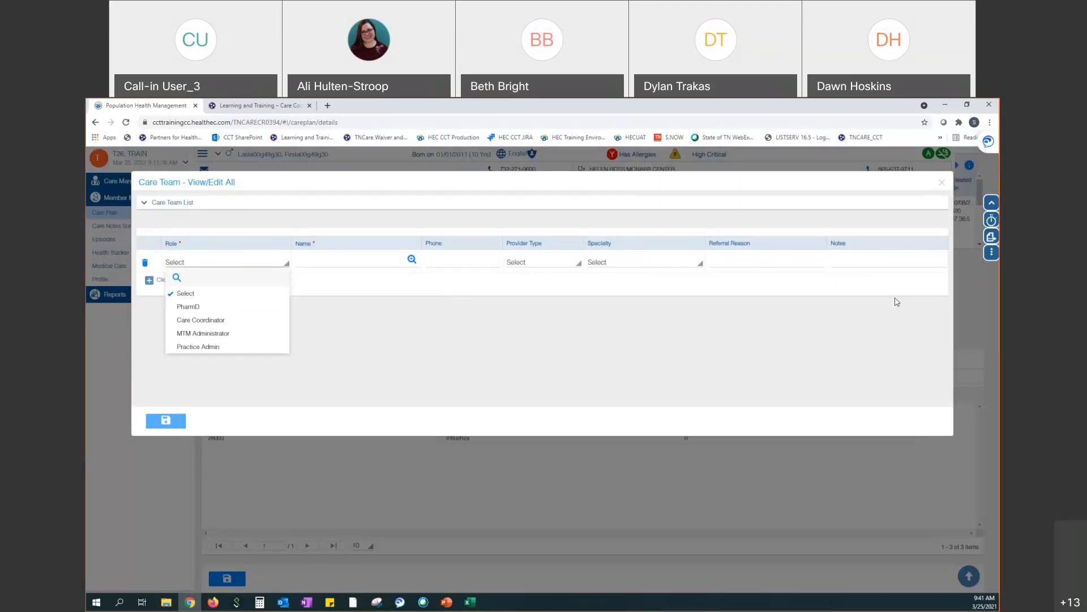
{"action": "left_click", "coordinate": [738, 360]}
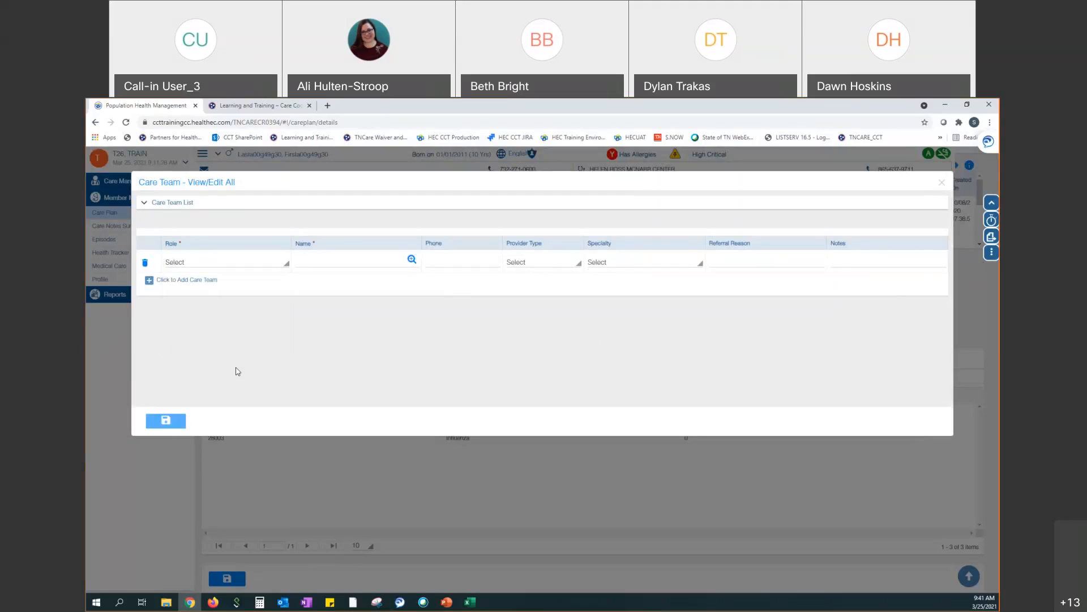
{"action": "left_click", "coordinate": [943, 185]}
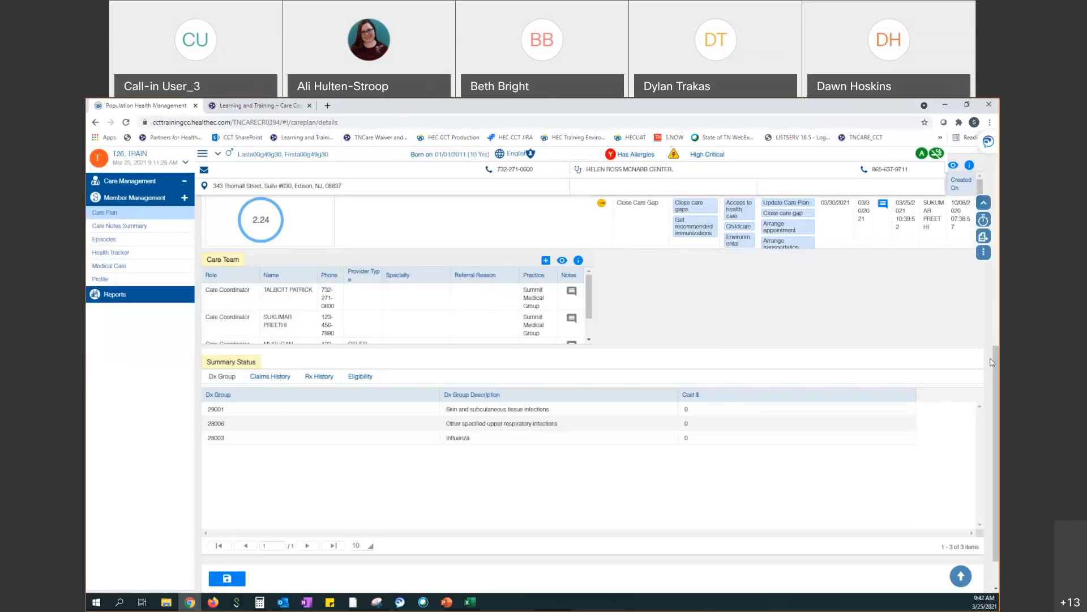
Scroll down and show the Claims History tab, listing 76 claims across 8 pages
{"action": "left_click_drag", "start_coordinate": [992, 363], "coordinate": [996, 381]}
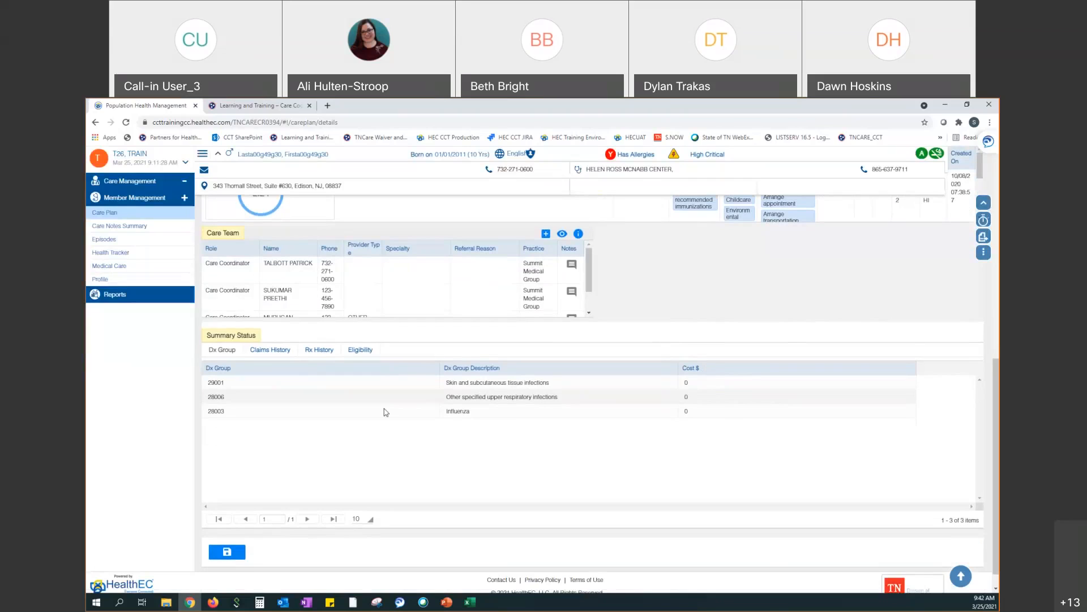
{"action": "left_click", "coordinate": [264, 352]}
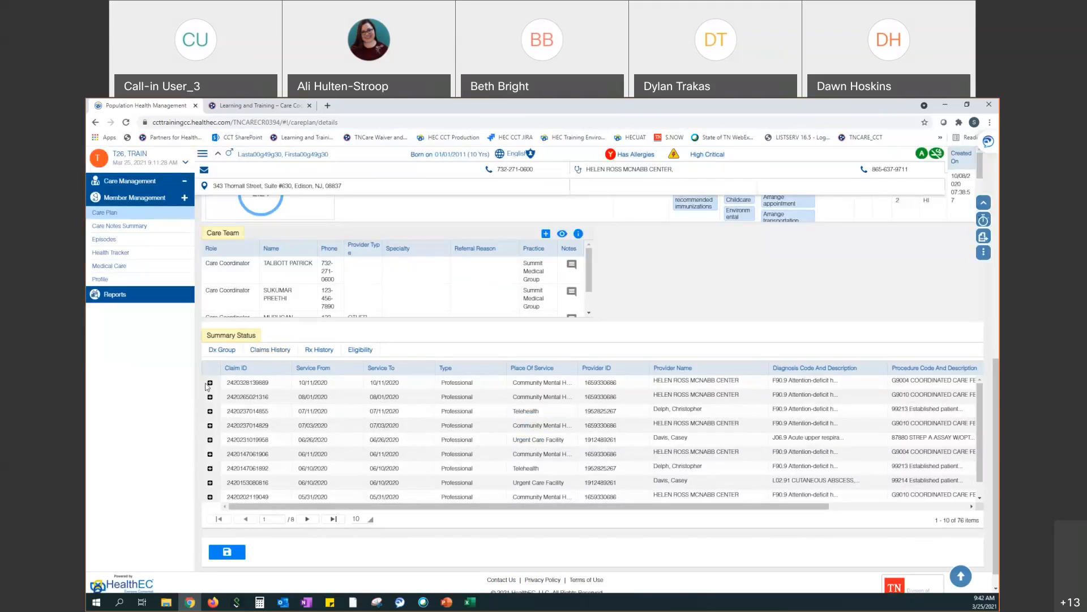
{"action": "left_click", "coordinate": [210, 384]}
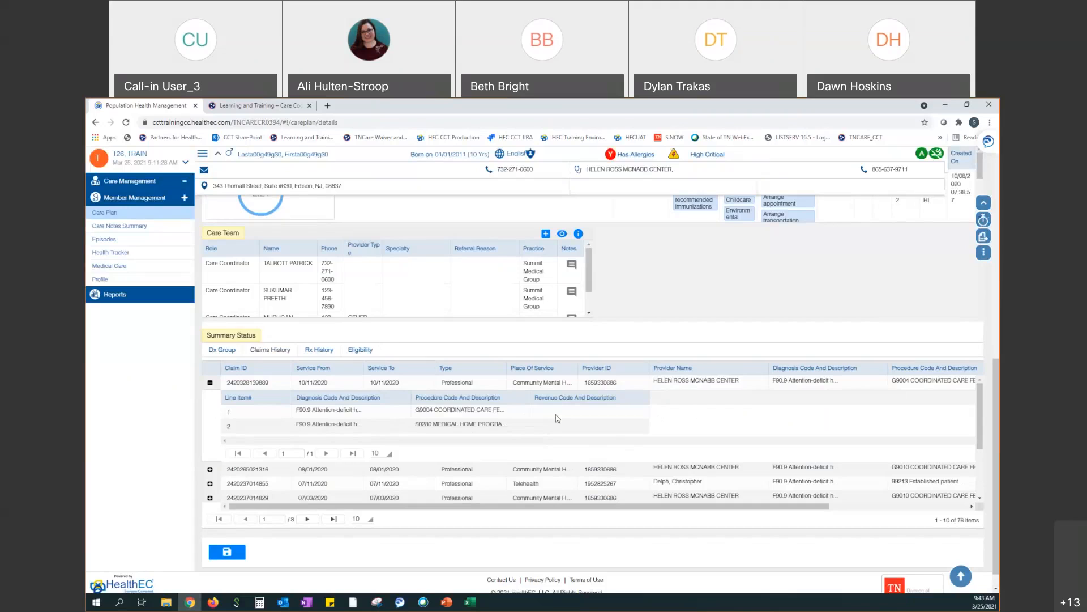
{"action": "left_click", "coordinate": [210, 383]}
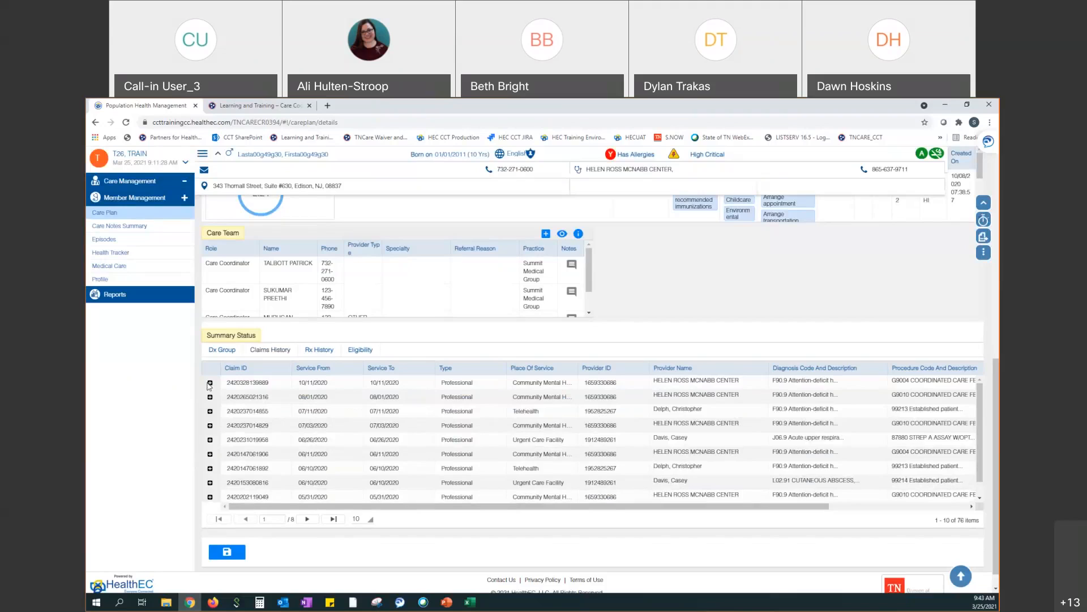
{"action": "left_click", "coordinate": [323, 351]}
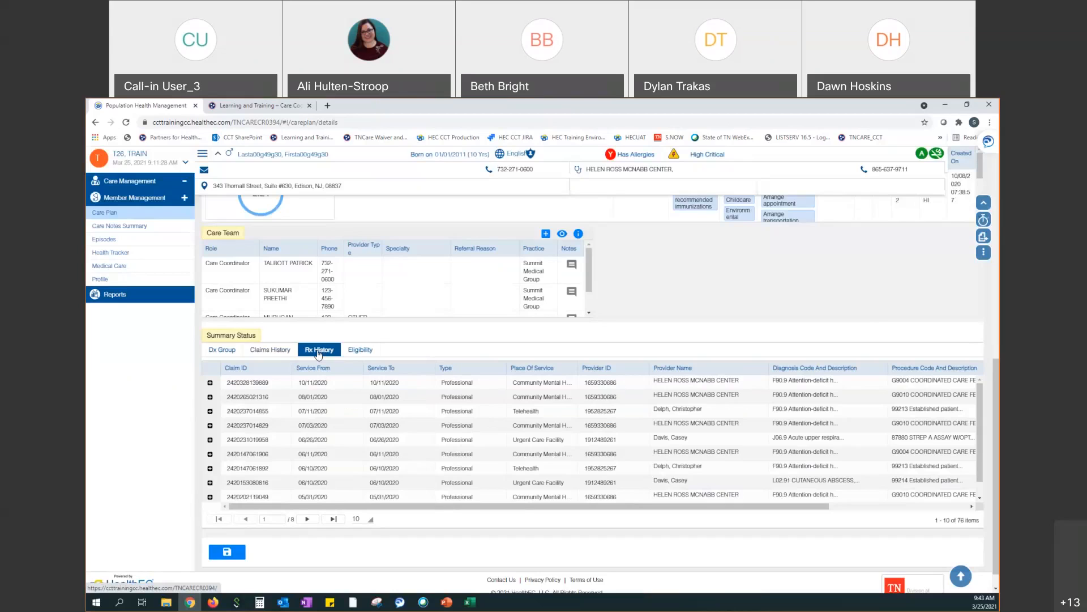
{"action": "left_click", "coordinate": [318, 352]}
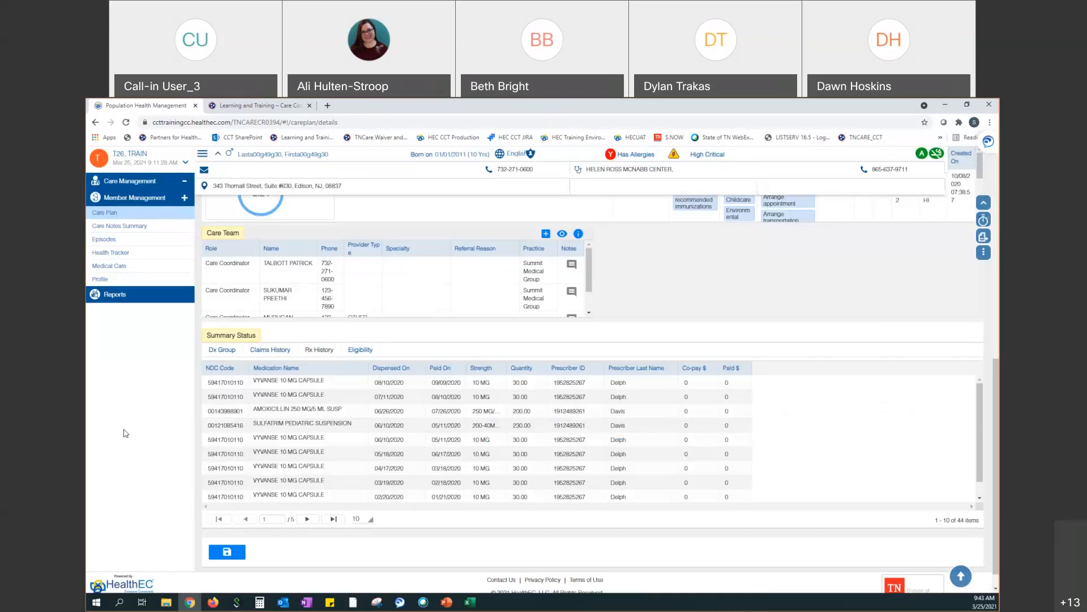
{"action": "left_click", "coordinate": [279, 350]}
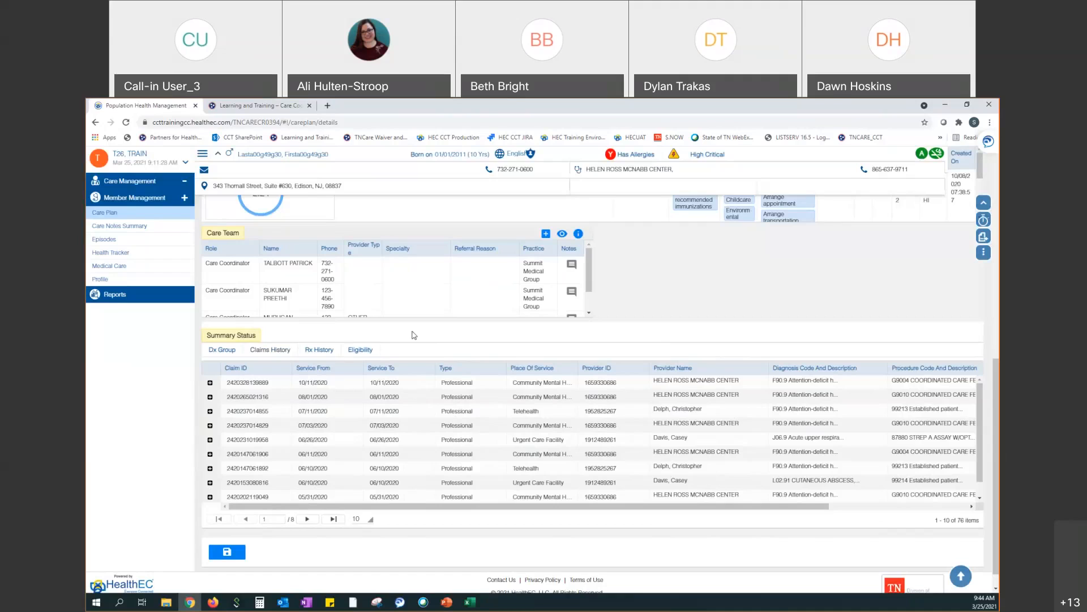
Show the Rx History tab: 44 fills, most recently Vyvanse 10 mg on 08/10/2020
{"action": "left_click", "coordinate": [323, 350]}
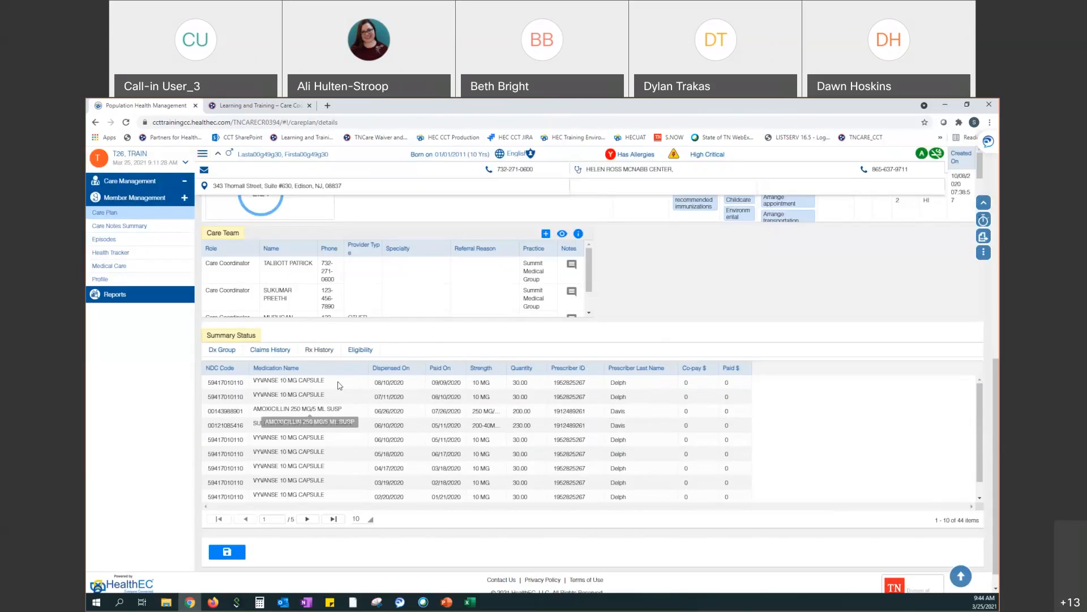
Show the Eligibility tab with active THL and PCMH programs and an earlier inactive THL
{"action": "left_click", "coordinate": [357, 350]}
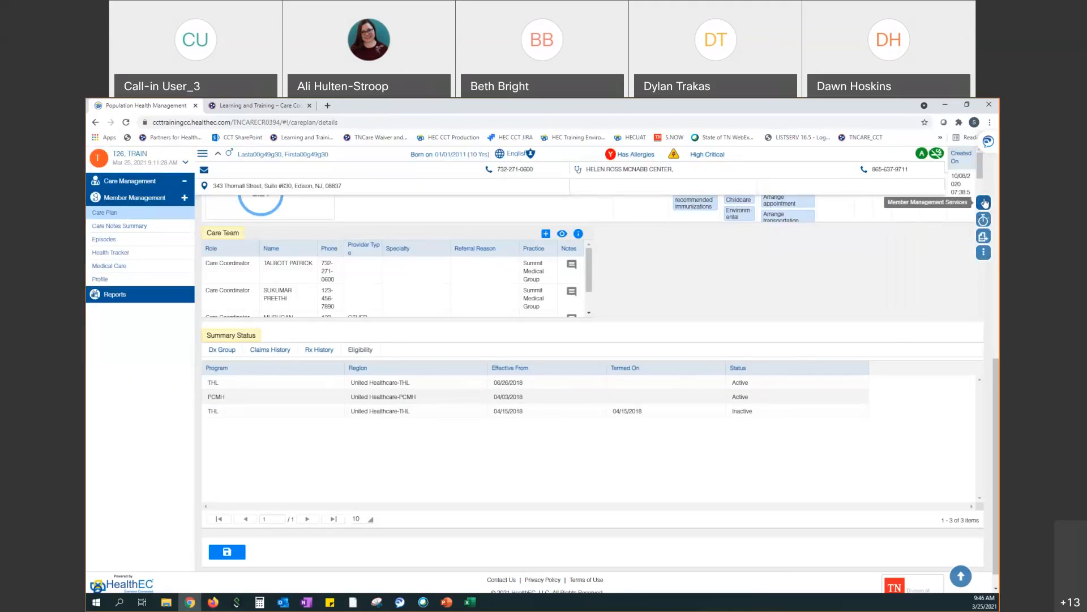
Open the Care Plan Select to Print panel from the right-hand sidebar
{"action": "mouse_move", "coordinate": [984, 221]}
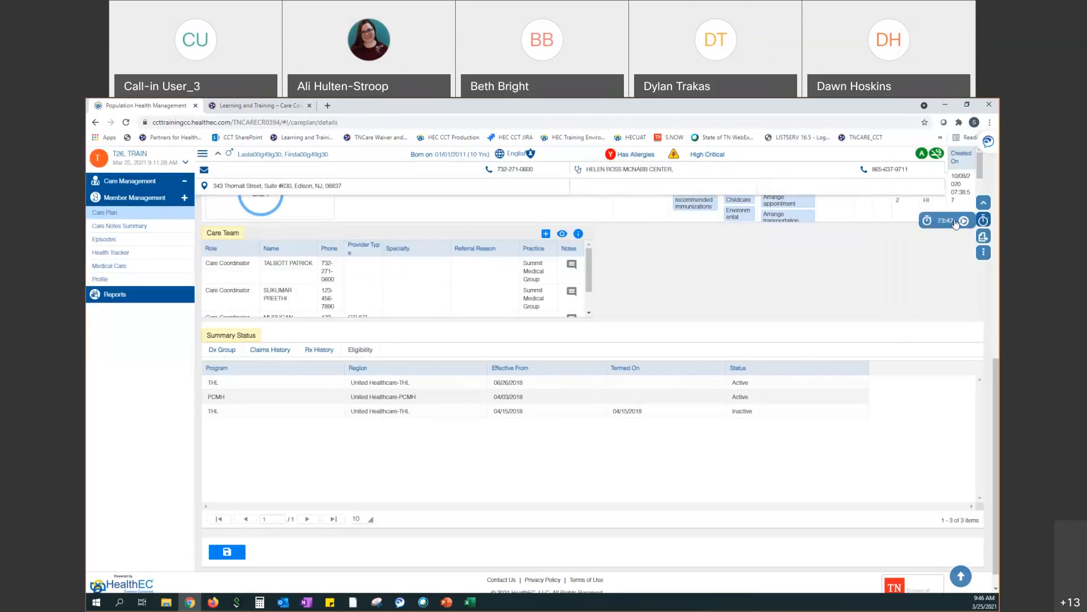
{"action": "left_click", "coordinate": [985, 237]}
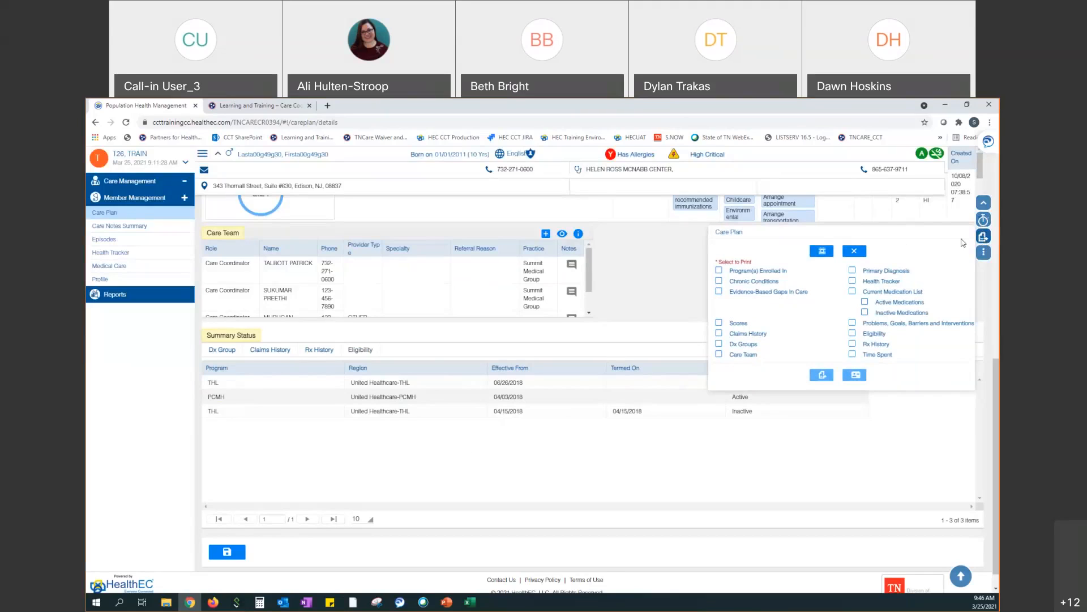
Select all Care Plan sections and print them to a 15-page PDF
{"action": "left_click", "coordinate": [820, 255]}
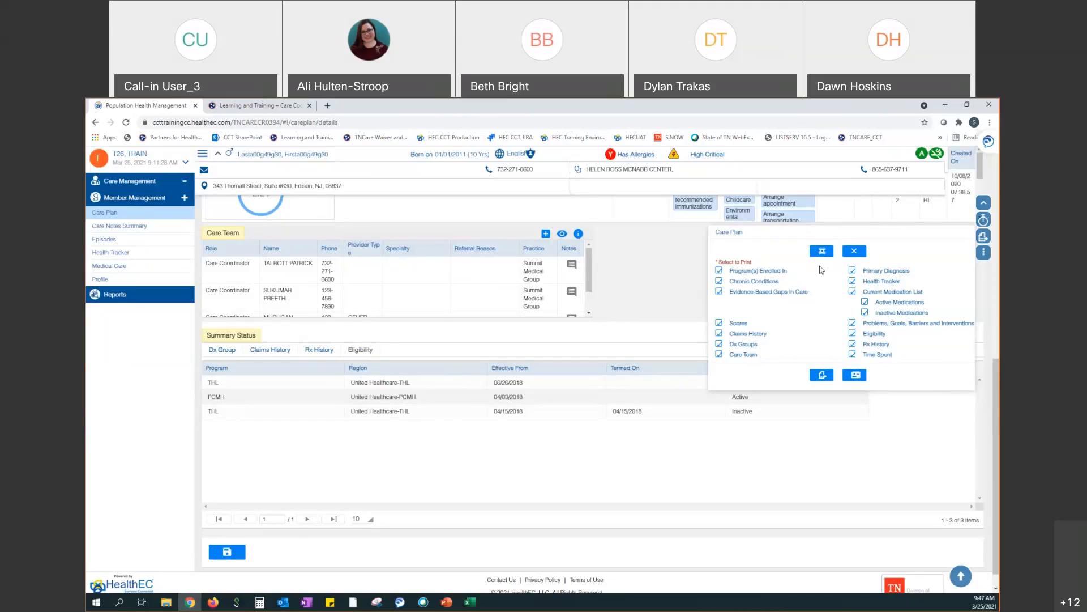
{"action": "left_click", "coordinate": [822, 375]}
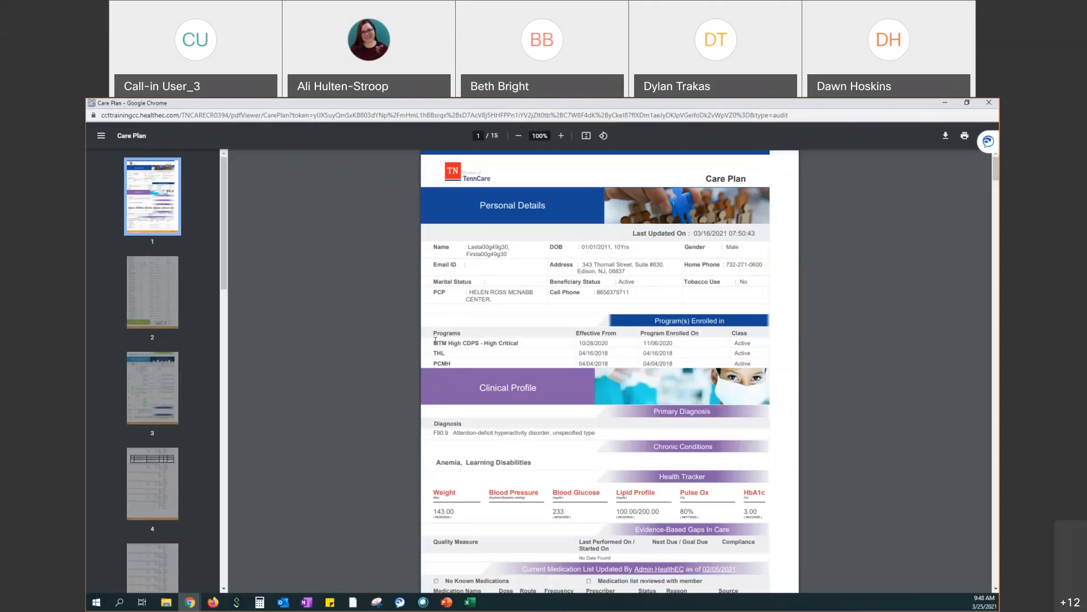
Scroll the Care Plan PDF past the Clinical Profile and Health Tracker to the Current Medication List
{"action": "scroll", "coordinate": [433, 408], "scroll_direction": "down", "scroll_amount": 2}
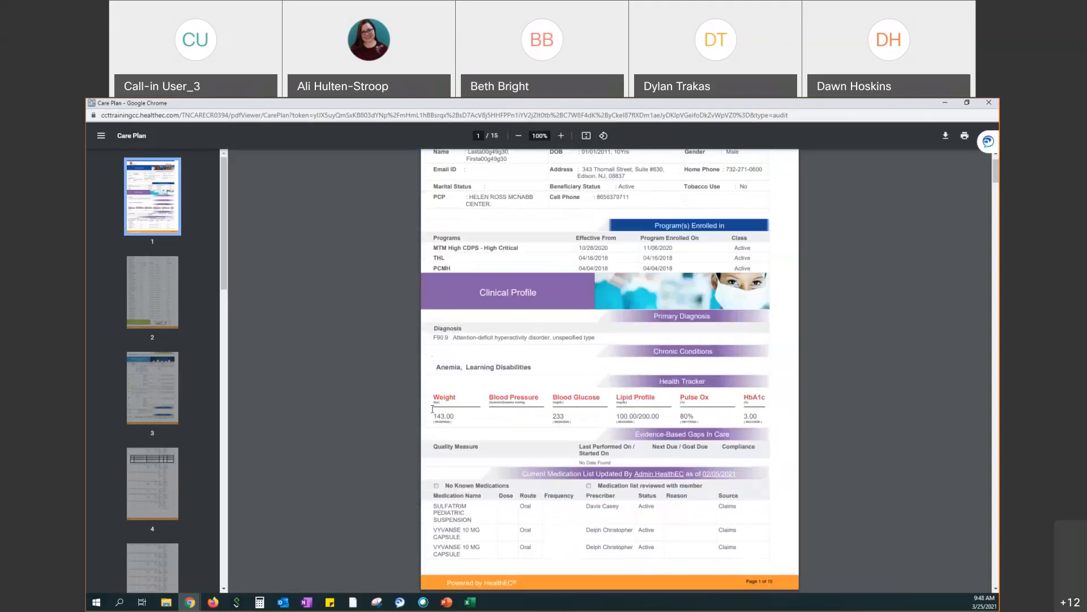
{"action": "scroll", "coordinate": [432, 408], "scroll_direction": "down", "scroll_amount": 1}
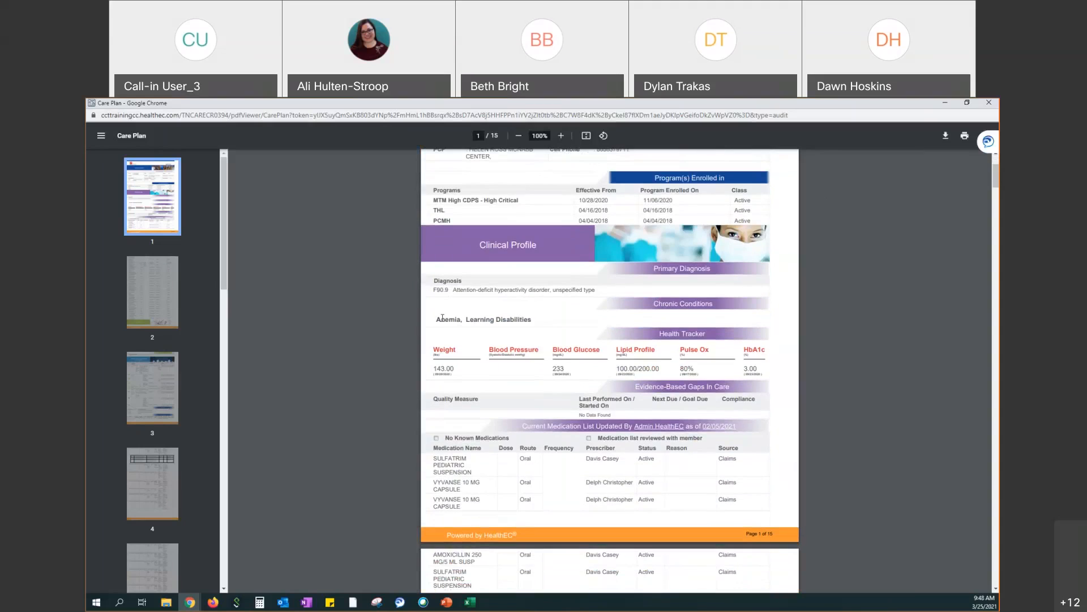
{"action": "scroll", "coordinate": [443, 328], "scroll_direction": "down", "scroll_amount": 2}
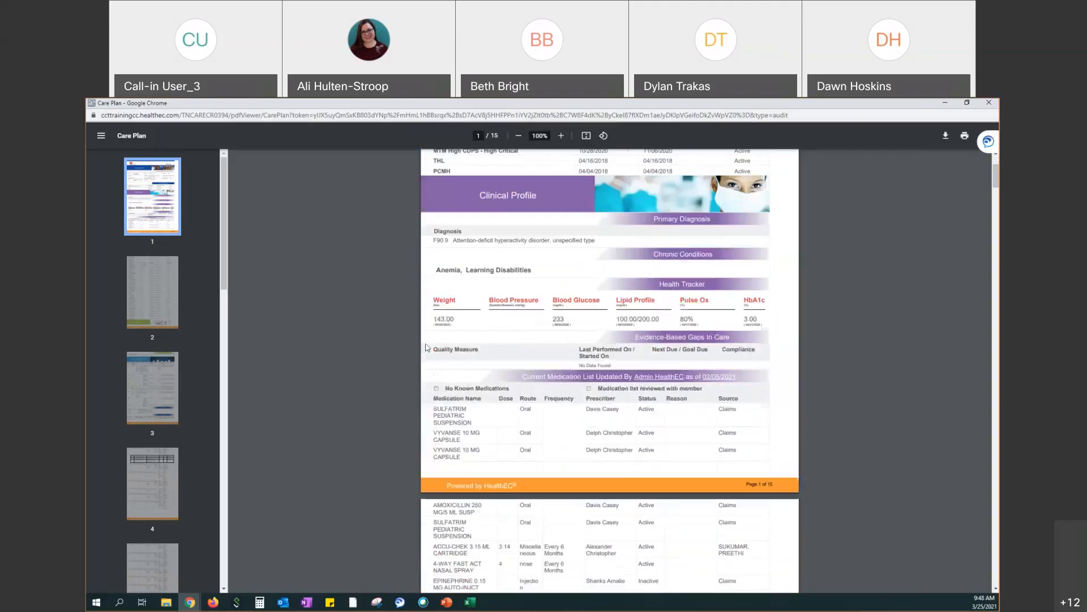
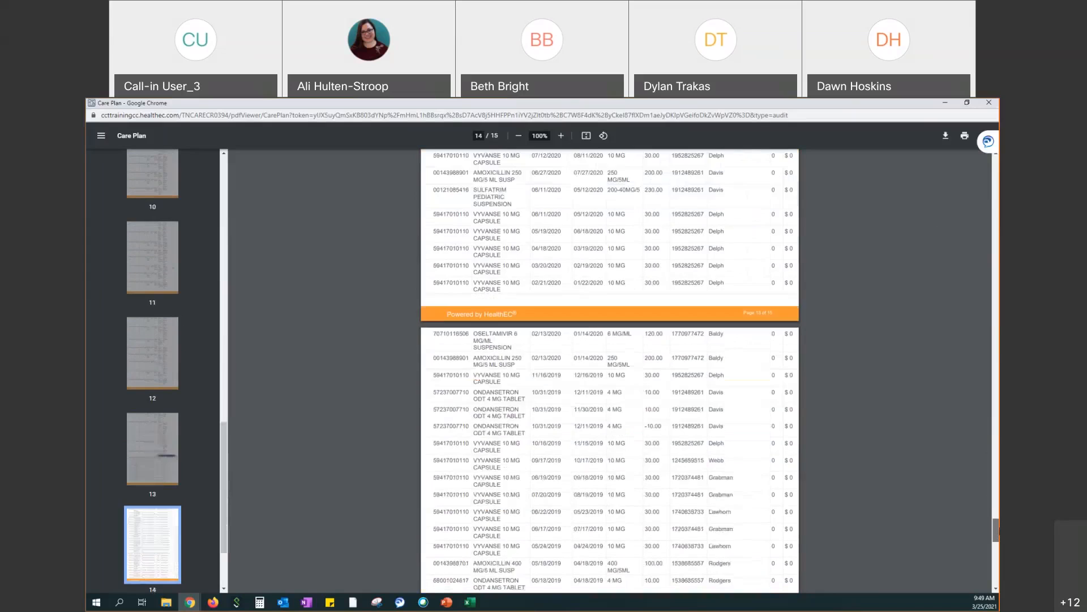
Scroll the Care Plan PDF to page 15 of 15, showing Eligibility, Time spent and Care Team
{"action": "scroll", "coordinate": [609, 368], "scroll_direction": "down", "scroll_amount": 4}
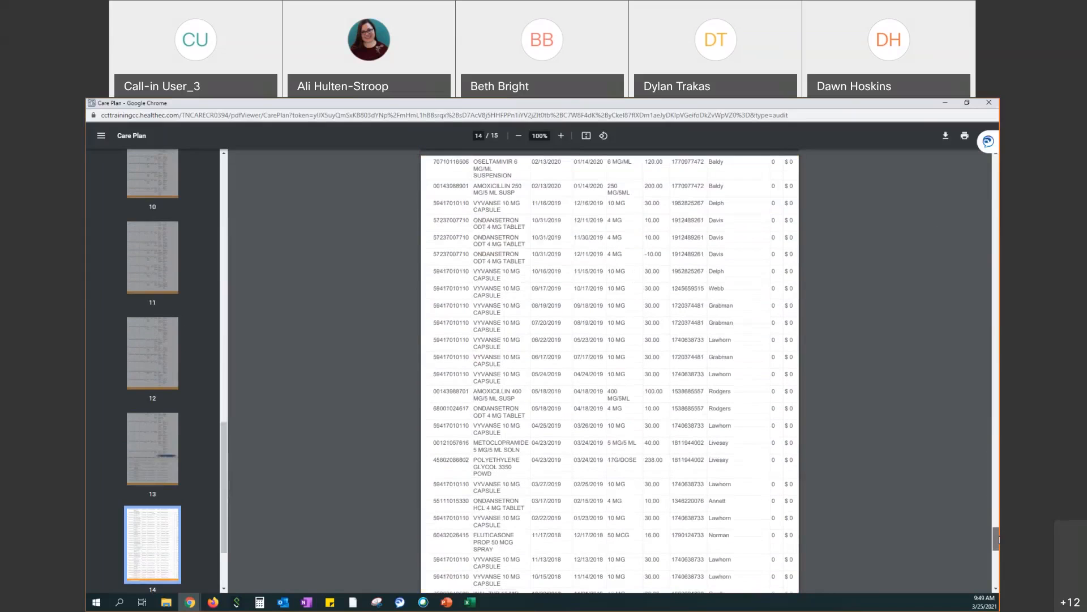
{"action": "scroll", "coordinate": [999, 549], "scroll_direction": "down", "scroll_amount": 1}
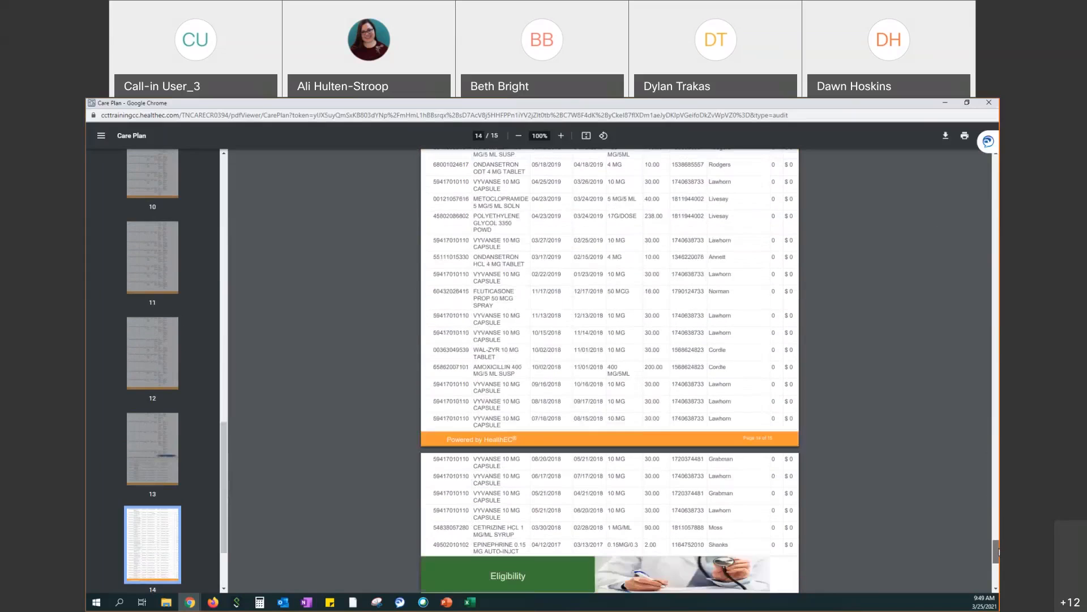
{"action": "left_click_drag", "start_coordinate": [998, 552], "coordinate": [999, 569]}
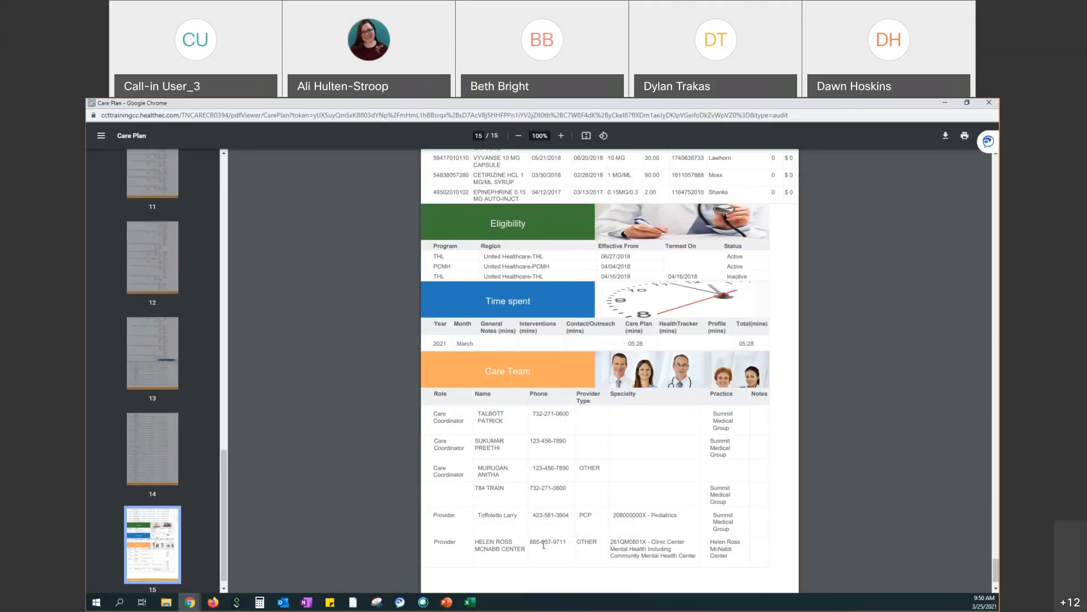
{"action": "scroll", "coordinate": [535, 550], "scroll_direction": "down", "scroll_amount": 2}
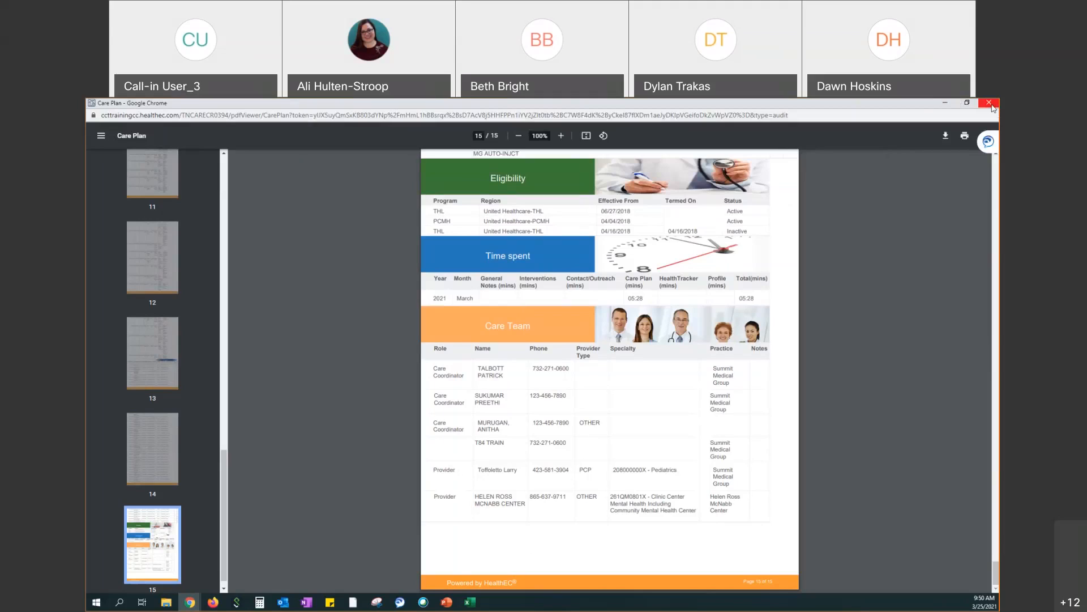
Close the Care Plan PDF window to return to the member's Care Plan page
{"action": "left_click", "coordinate": [990, 103]}
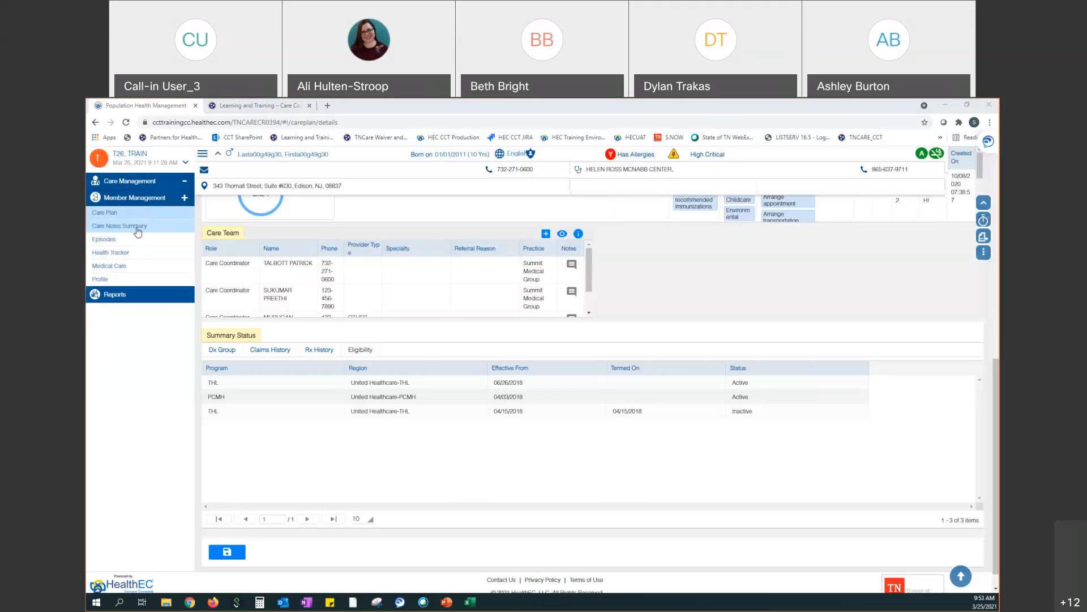
Open the member's Care Notes Summary and start adding a new general note
{"action": "left_click", "coordinate": [137, 227]}
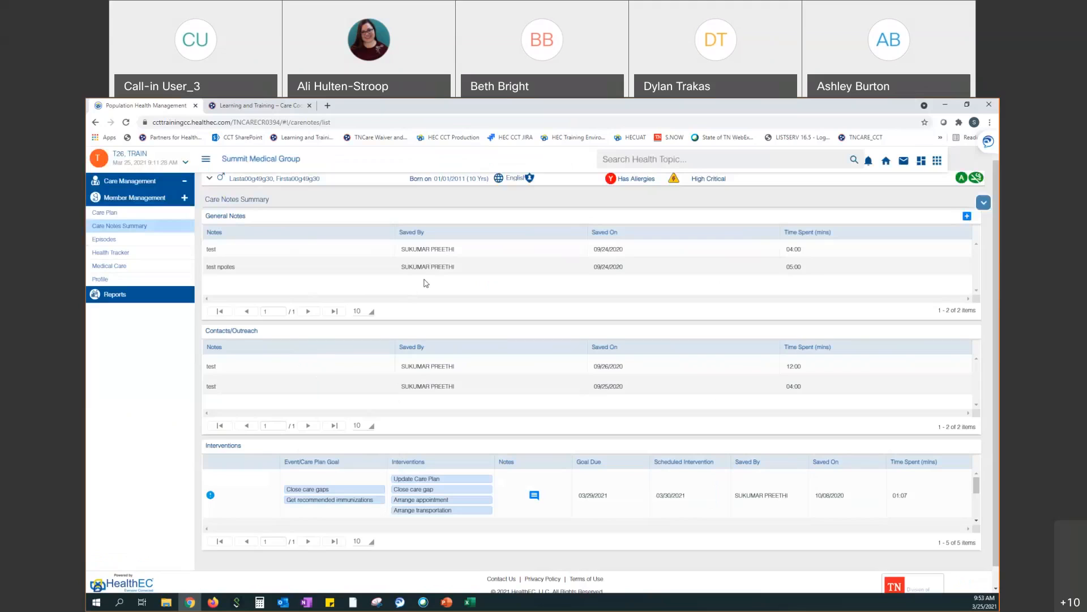
{"action": "left_click", "coordinate": [966, 218]}
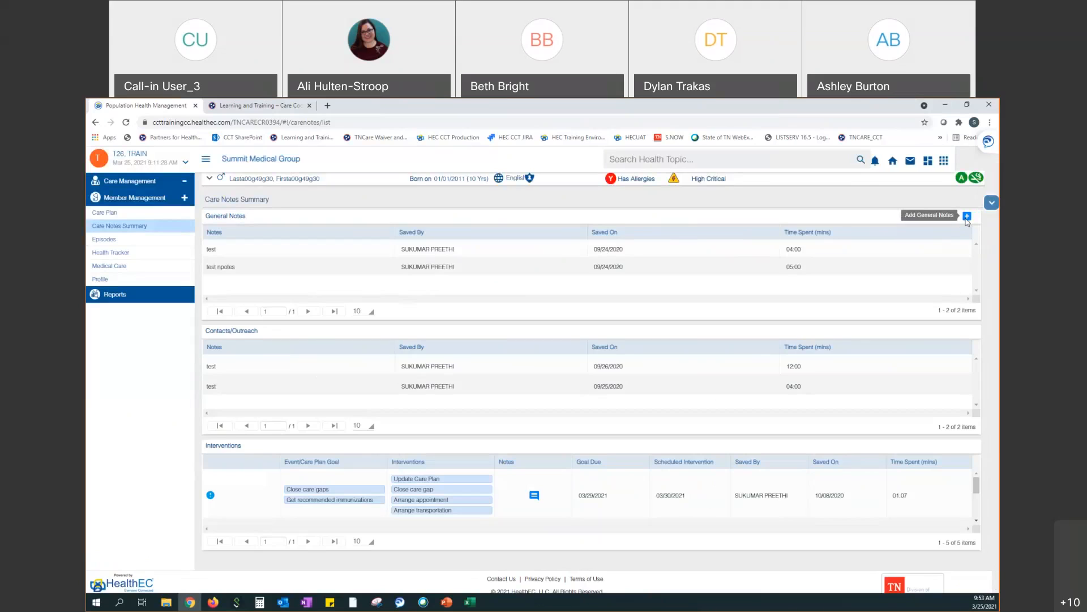
{"action": "left_click", "coordinate": [223, 222]}
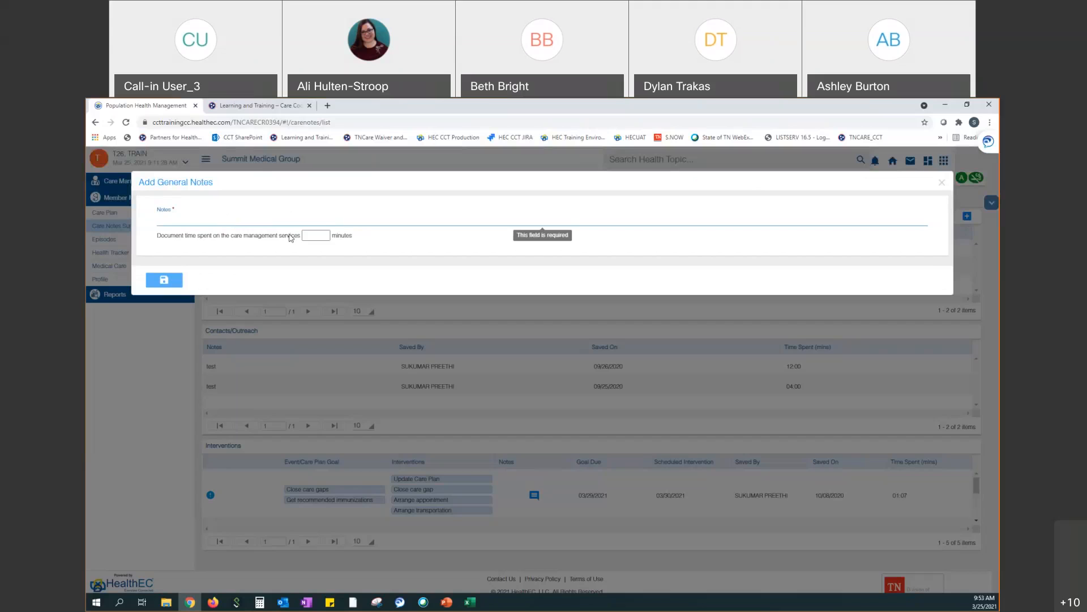
{"action": "left_click", "coordinate": [943, 184]}
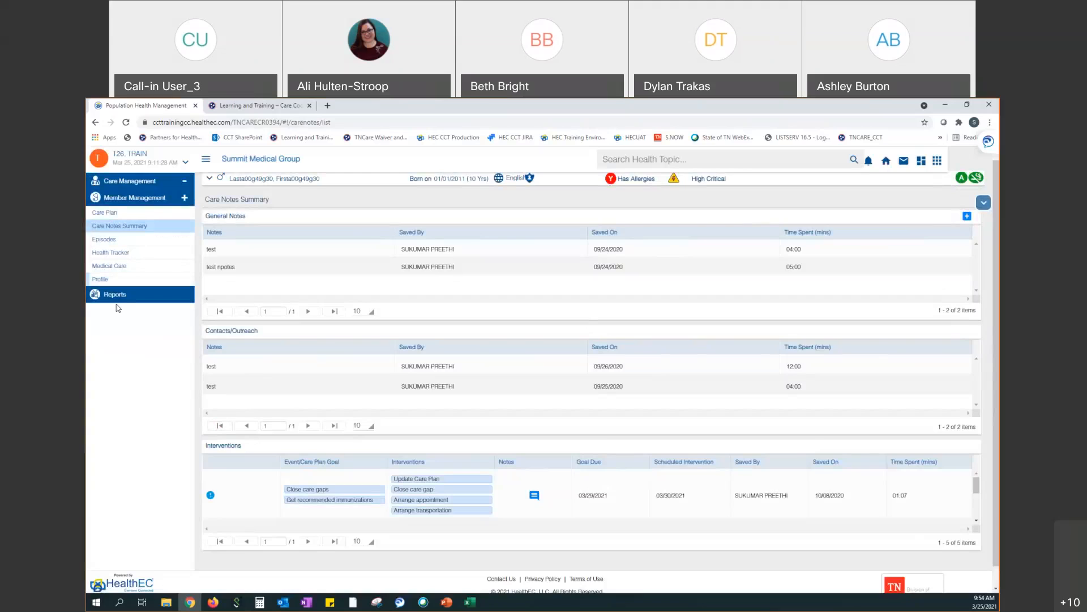
Open Episodes, then the member's Health Tracker with BMI and blood pressure charts
{"action": "left_click", "coordinate": [101, 239]}
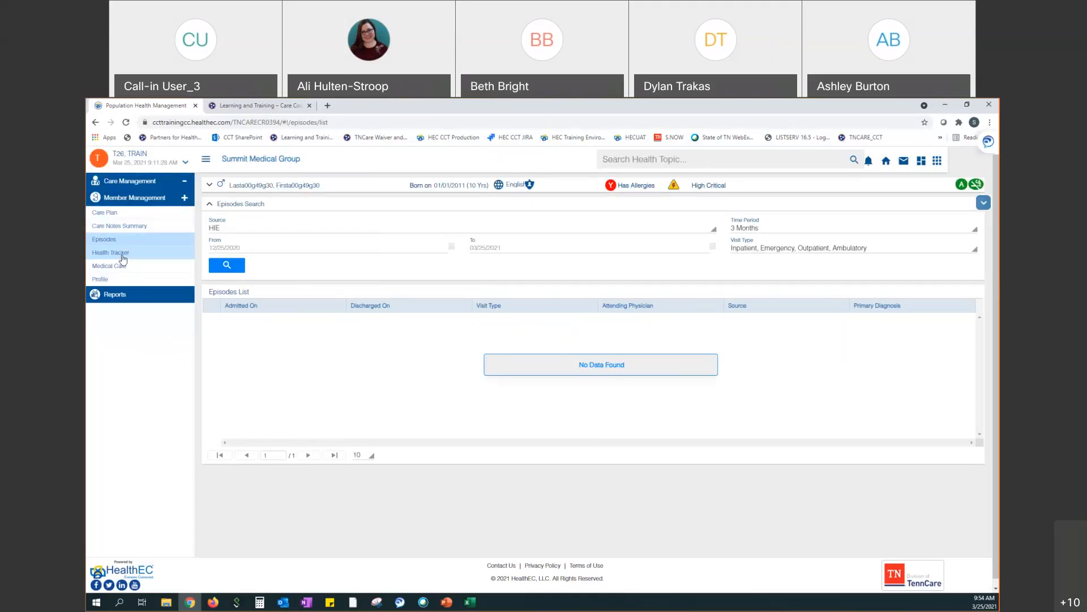
{"action": "left_click", "coordinate": [123, 259]}
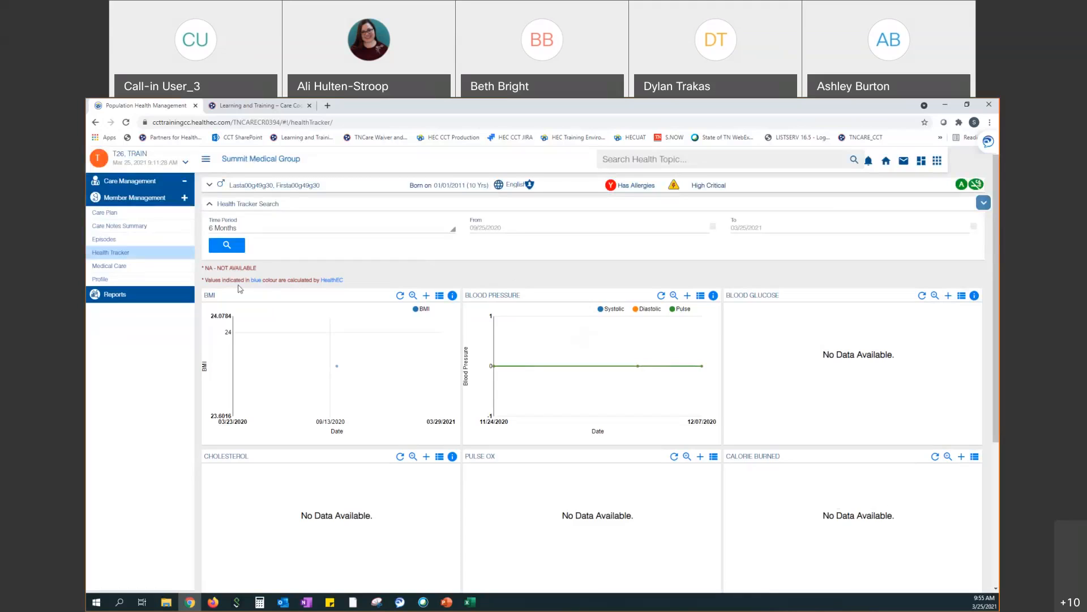
Open the member's Medical Care page listing diagnoses, allergies, medications, immunizations and procedures
{"action": "left_click", "coordinate": [142, 267]}
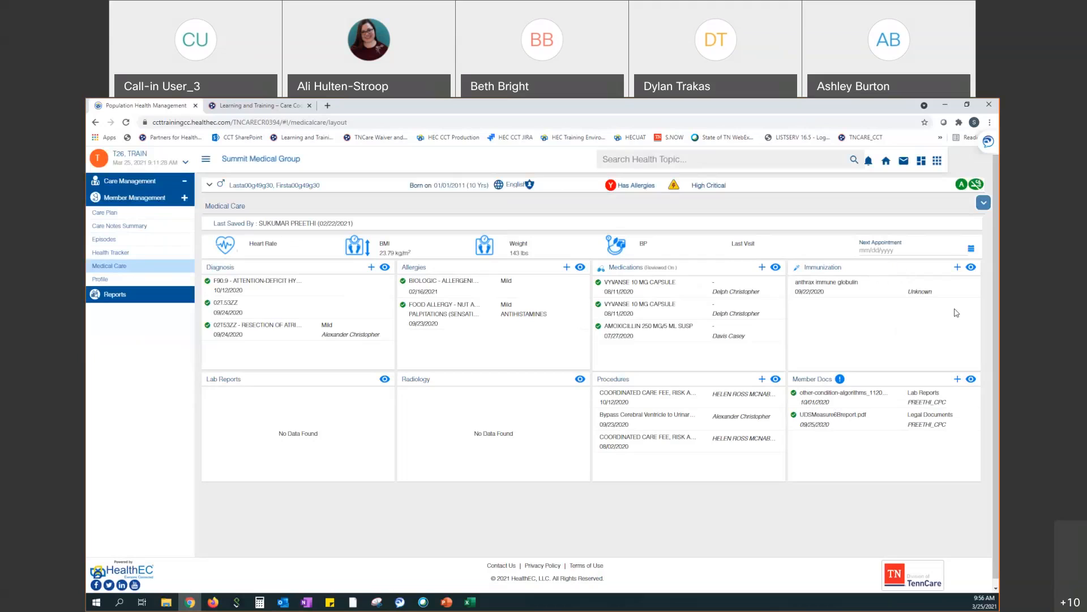
View all of the member's immunizations, then open the member's Profile Demographics tab
{"action": "left_click", "coordinate": [972, 268]}
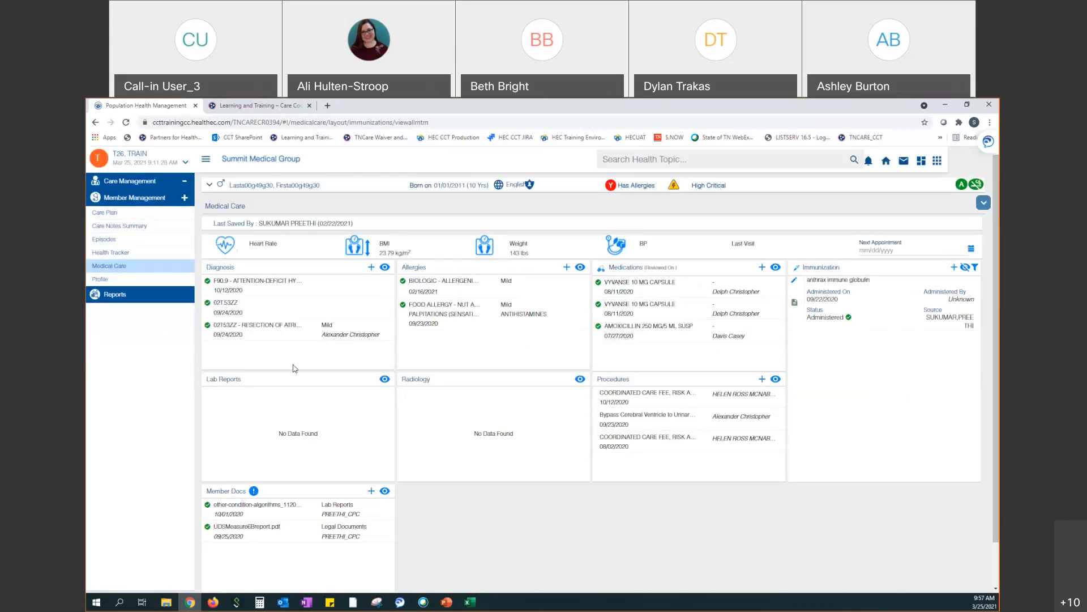
{"action": "left_click", "coordinate": [133, 281]}
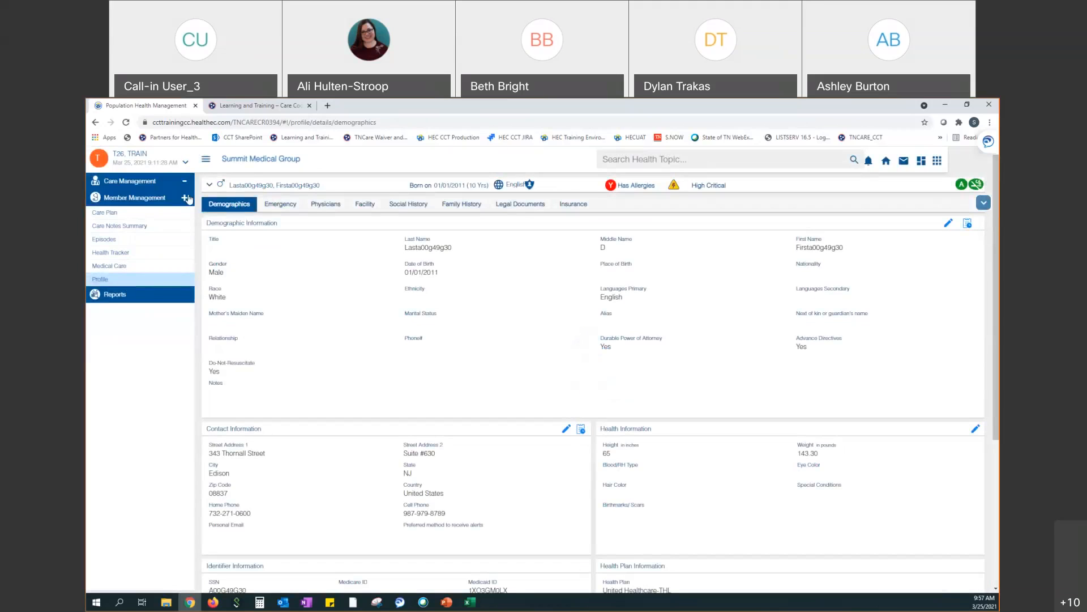
Expand the member header to show phone, address and care center, then scroll the Demographics page
{"action": "left_click", "coordinate": [209, 186]}
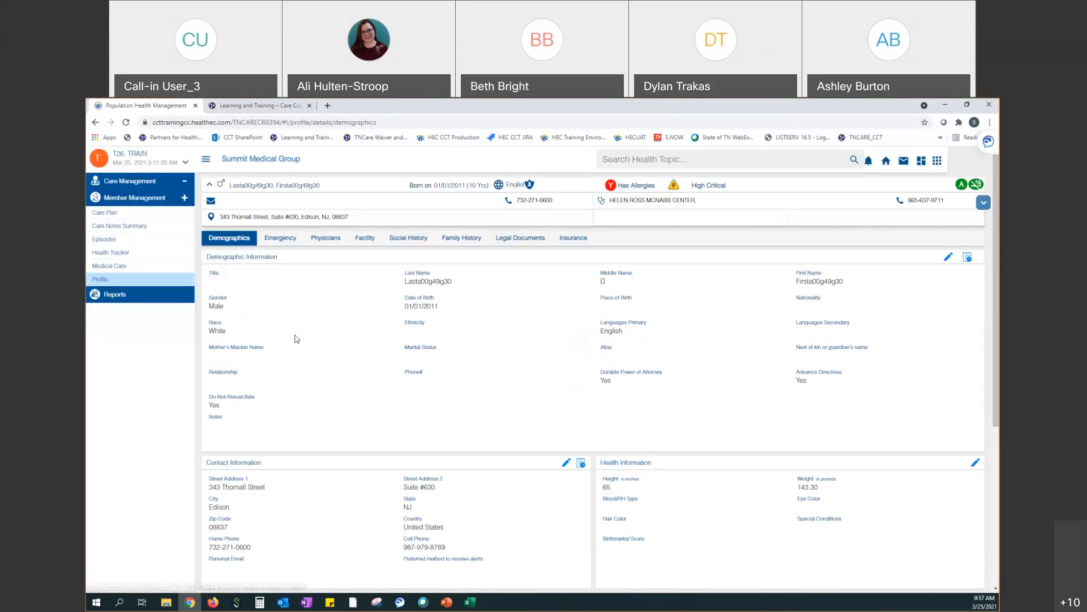
{"action": "scroll", "coordinate": [303, 343], "scroll_direction": "down", "scroll_amount": 2}
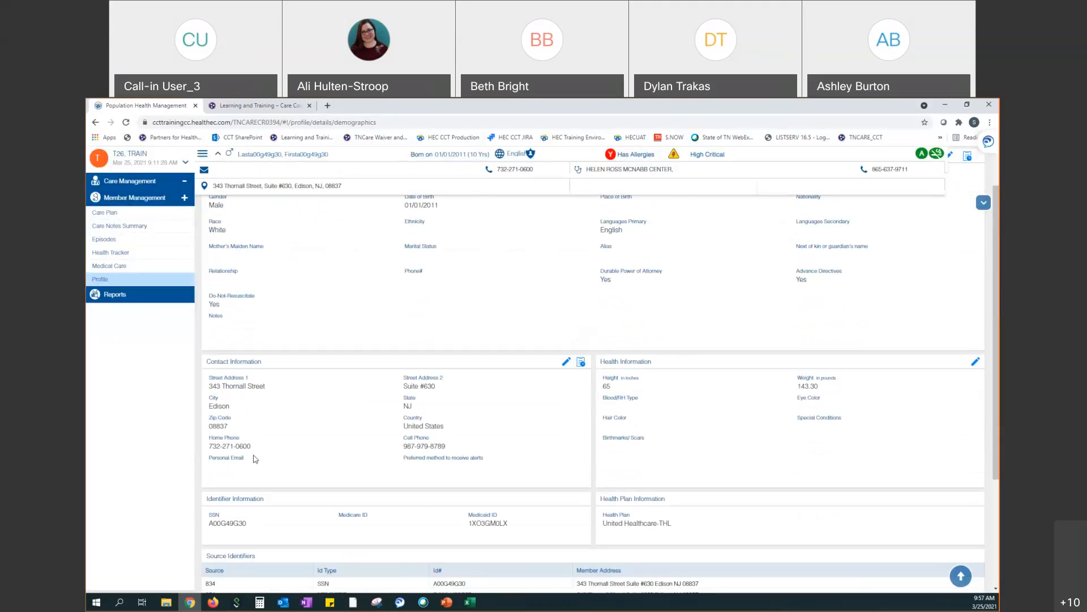
Edit the member's contact information, entering the member's personal email address
{"action": "left_click", "coordinate": [566, 363]}
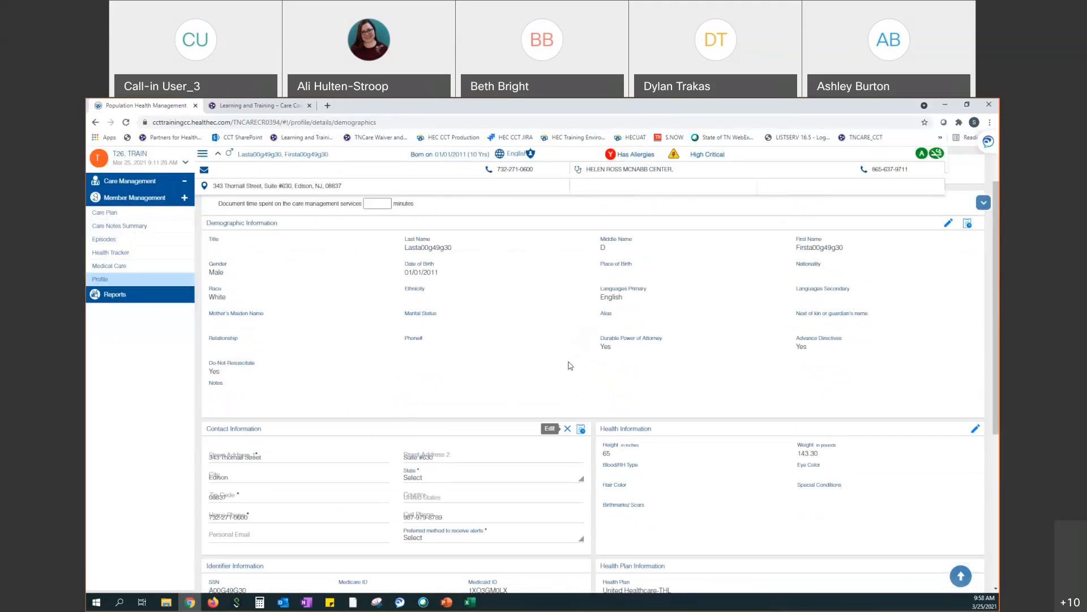
{"action": "scroll", "coordinate": [489, 359], "scroll_direction": "down", "scroll_amount": 1}
{"action": "left_click", "coordinate": [225, 489]}
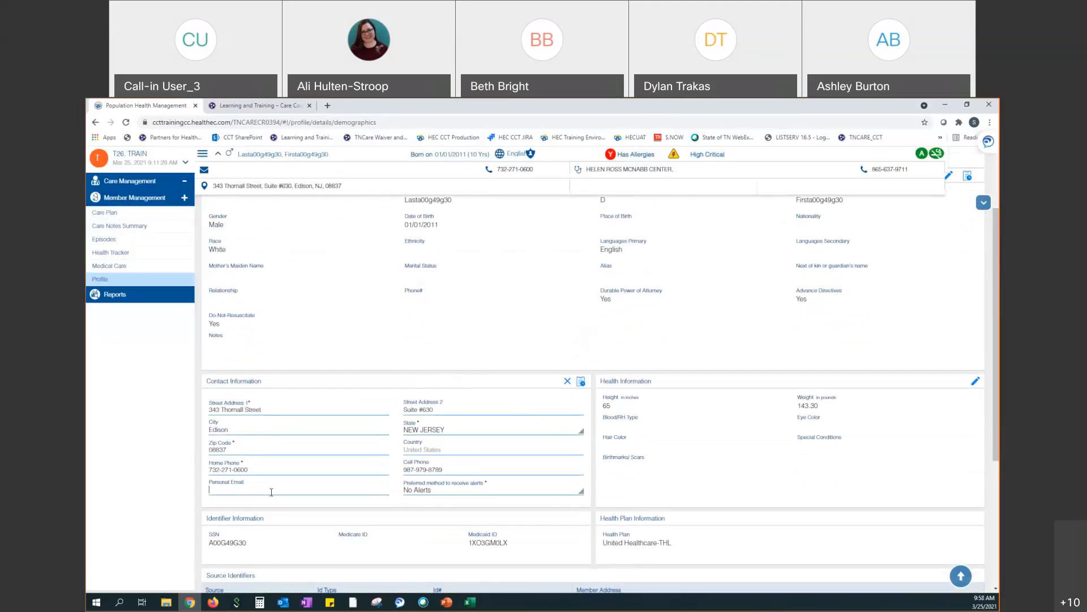
{"action": "scroll", "coordinate": [577, 453], "scroll_direction": "down", "scroll_amount": 3}
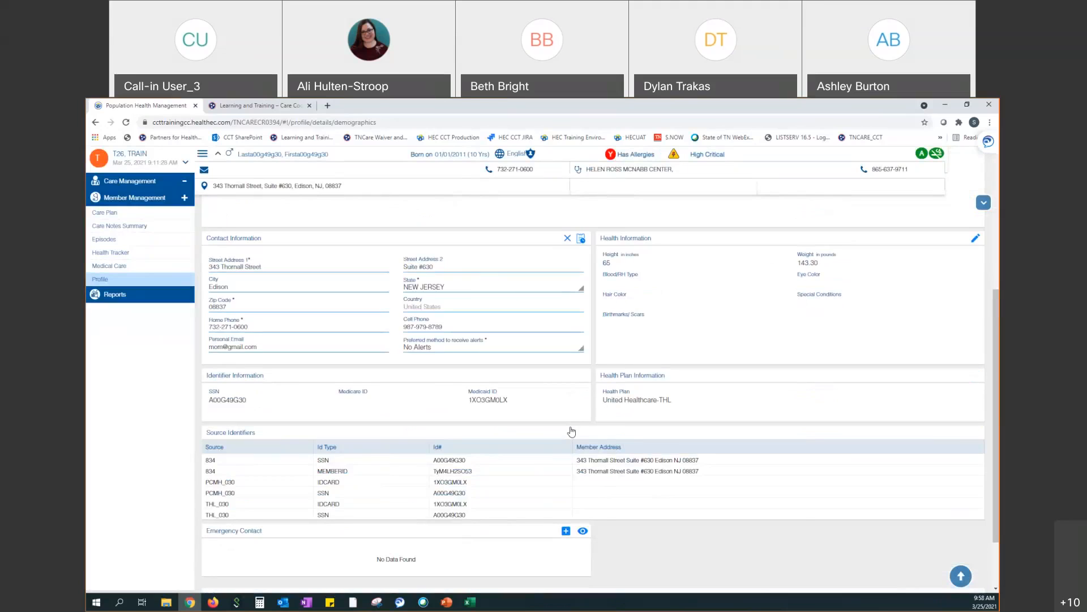
{"action": "scroll", "coordinate": [379, 276], "scroll_direction": "up", "scroll_amount": 5}
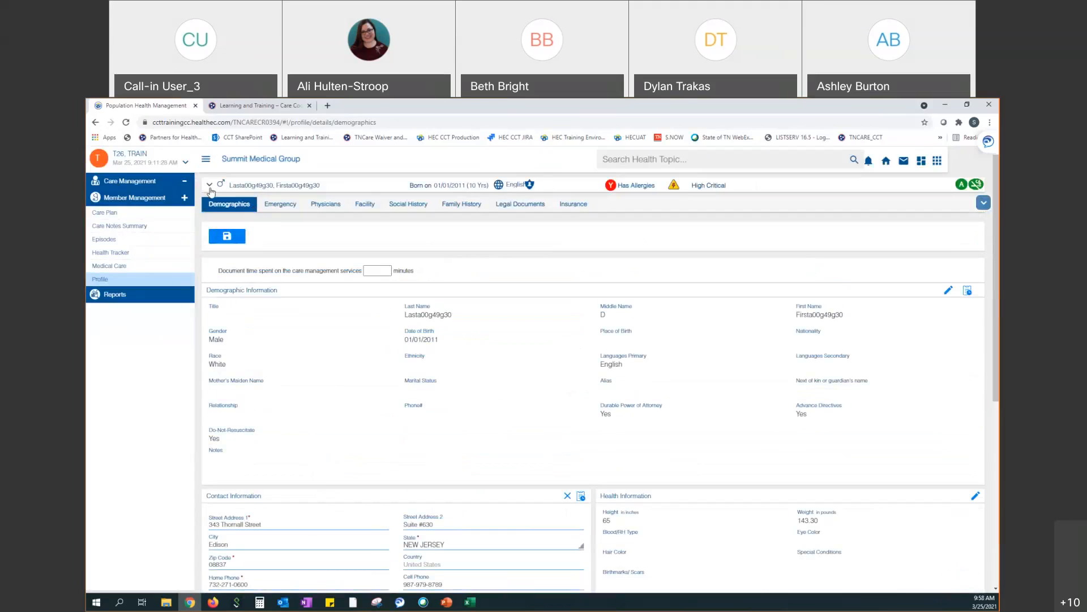
Save the demographic changes and expand the member header to review the contact details
{"action": "left_click", "coordinate": [217, 238]}
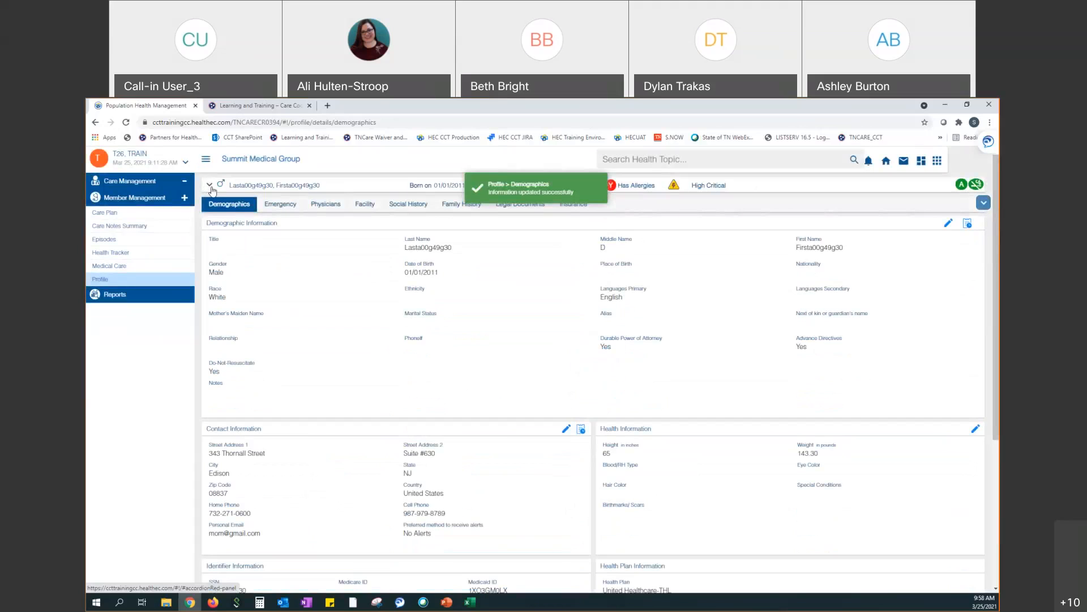
{"action": "left_click", "coordinate": [210, 186]}
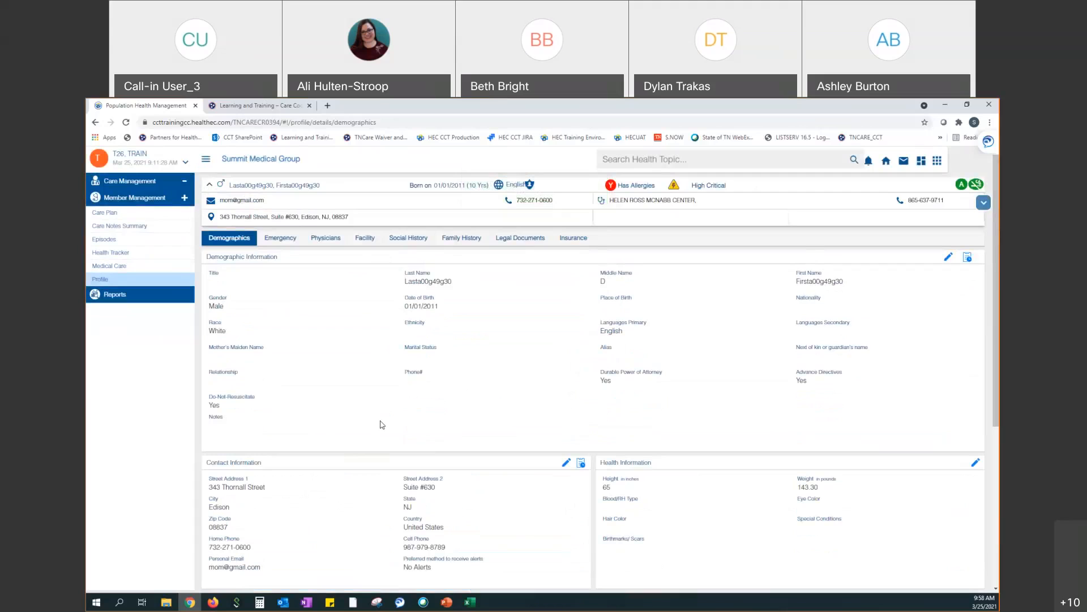
{"action": "scroll", "coordinate": [380, 425], "scroll_direction": "down", "scroll_amount": 2}
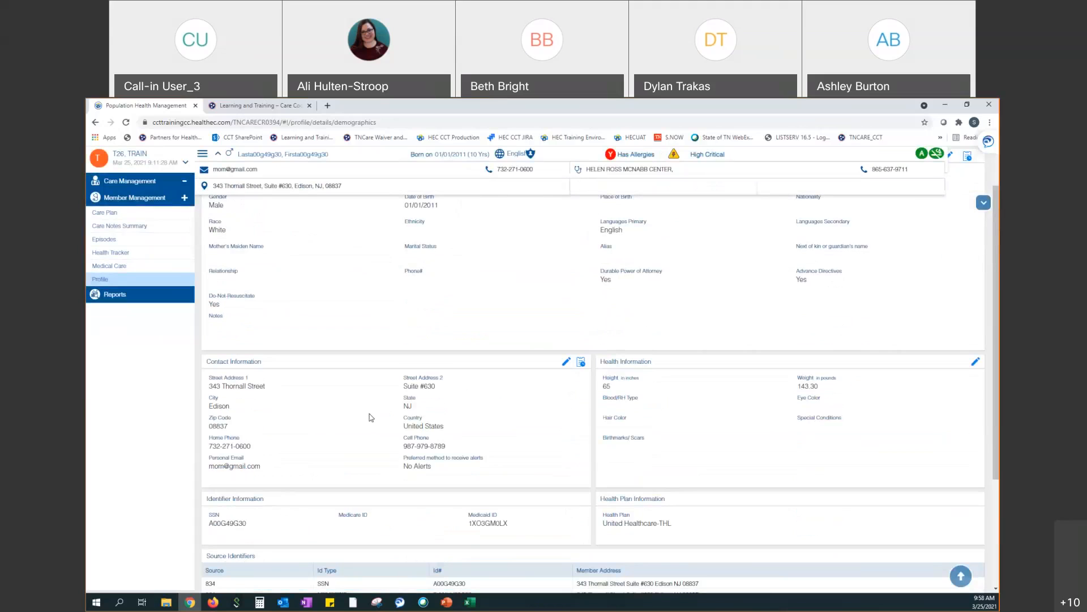
{"action": "scroll", "coordinate": [372, 402], "scroll_direction": "up", "scroll_amount": 2}
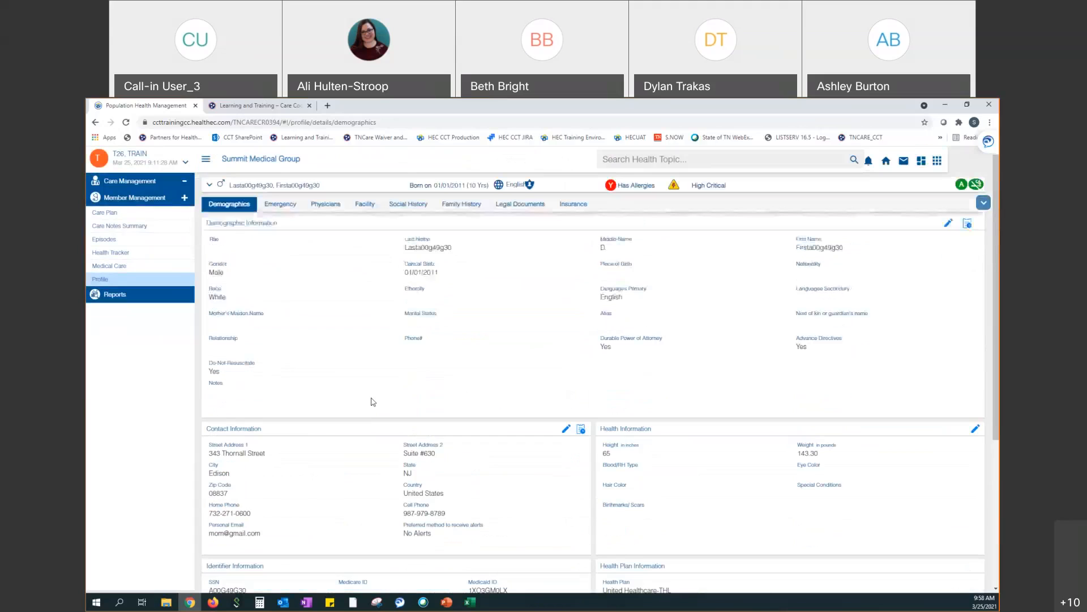
Review the Emergency and Legal Documents tabs, then open Care Management's Assign Members page
{"action": "left_click", "coordinate": [292, 206]}
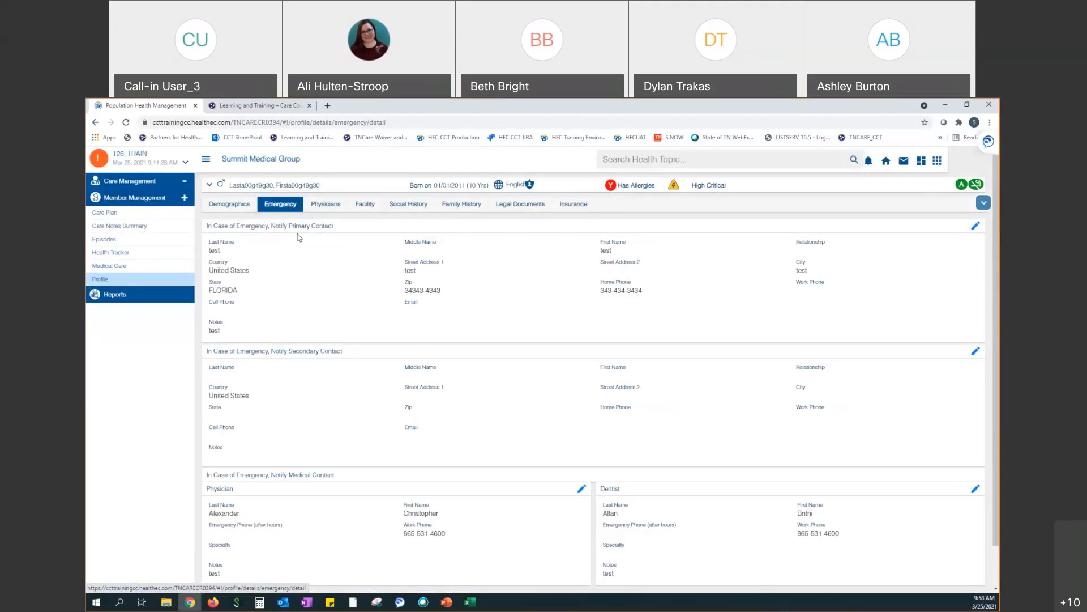
{"action": "left_click", "coordinate": [505, 207]}
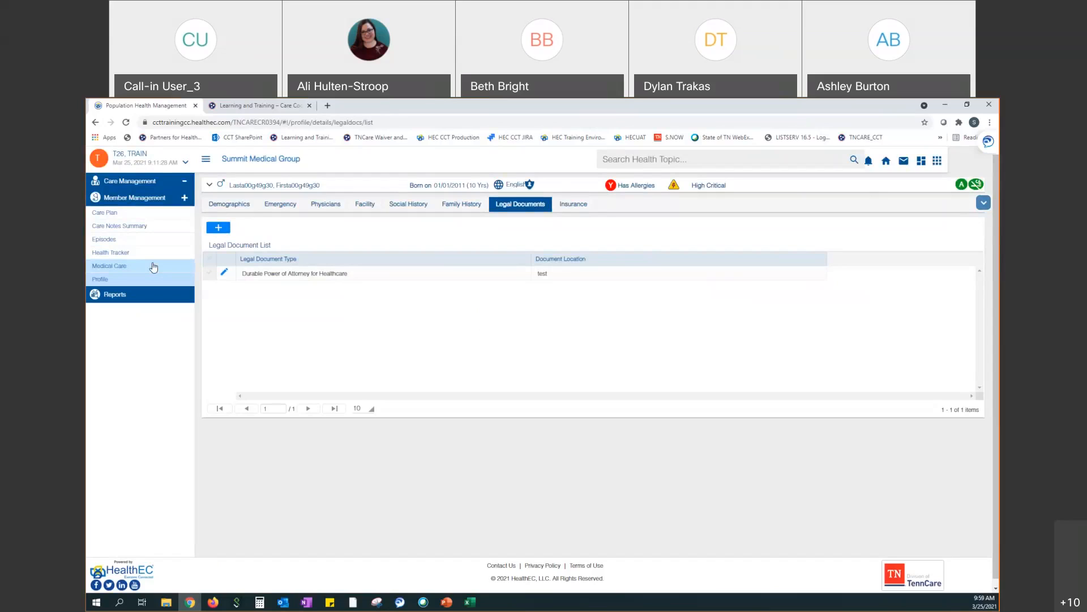
{"action": "left_click", "coordinate": [141, 182]}
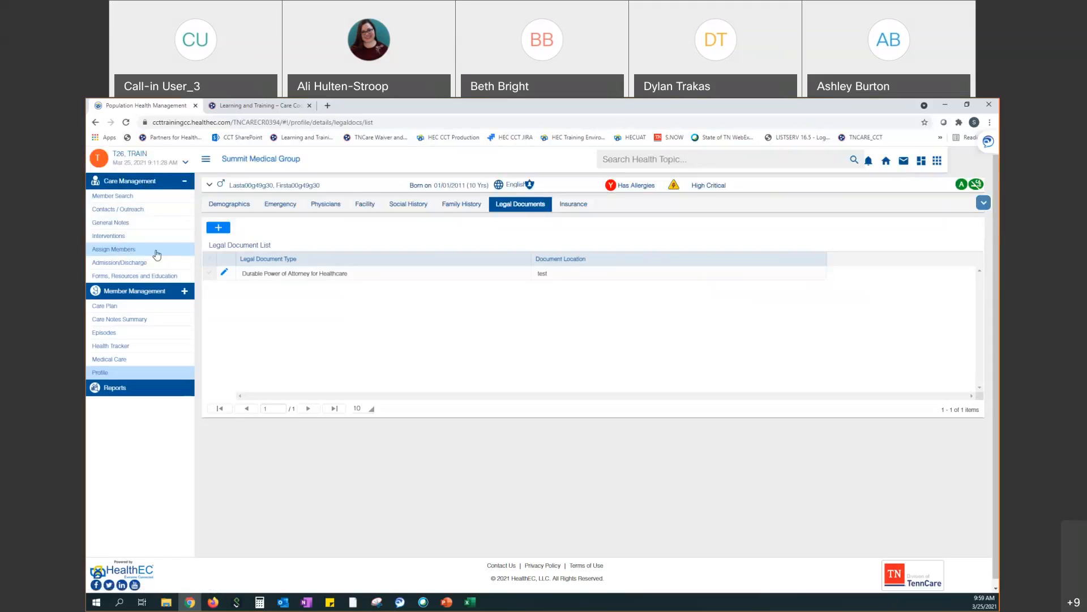
{"action": "left_click", "coordinate": [114, 255]}
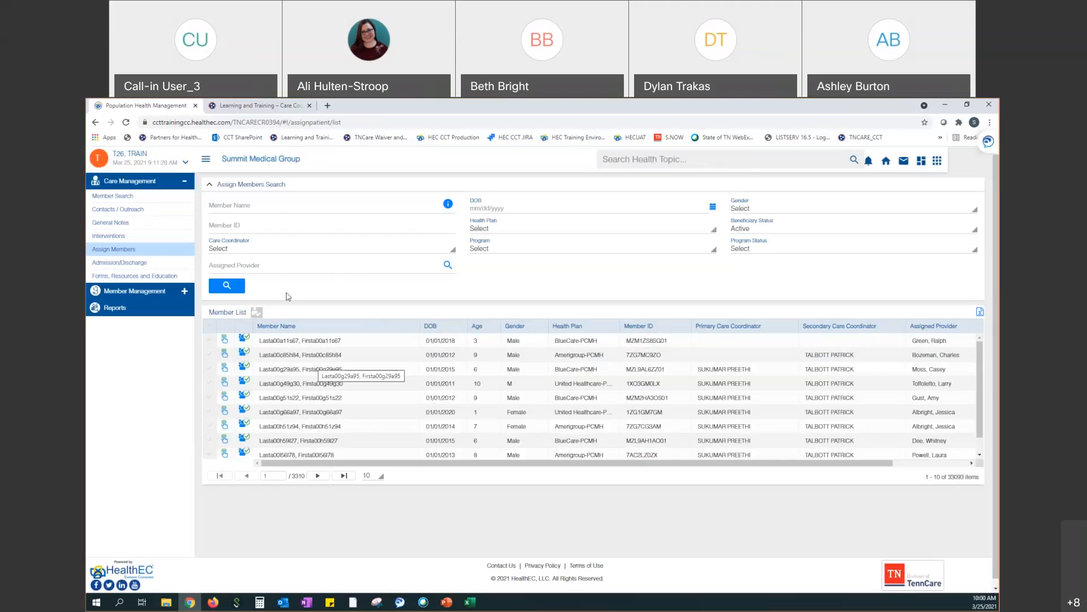
{"action": "left_click", "coordinate": [448, 266]}
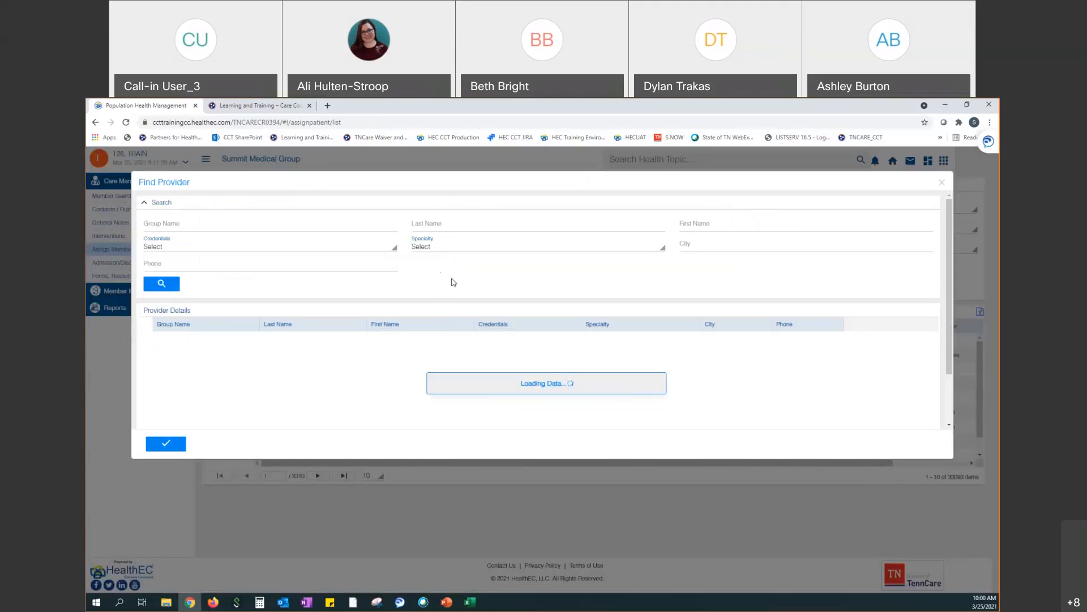
{"action": "left_click", "coordinate": [942, 183]}
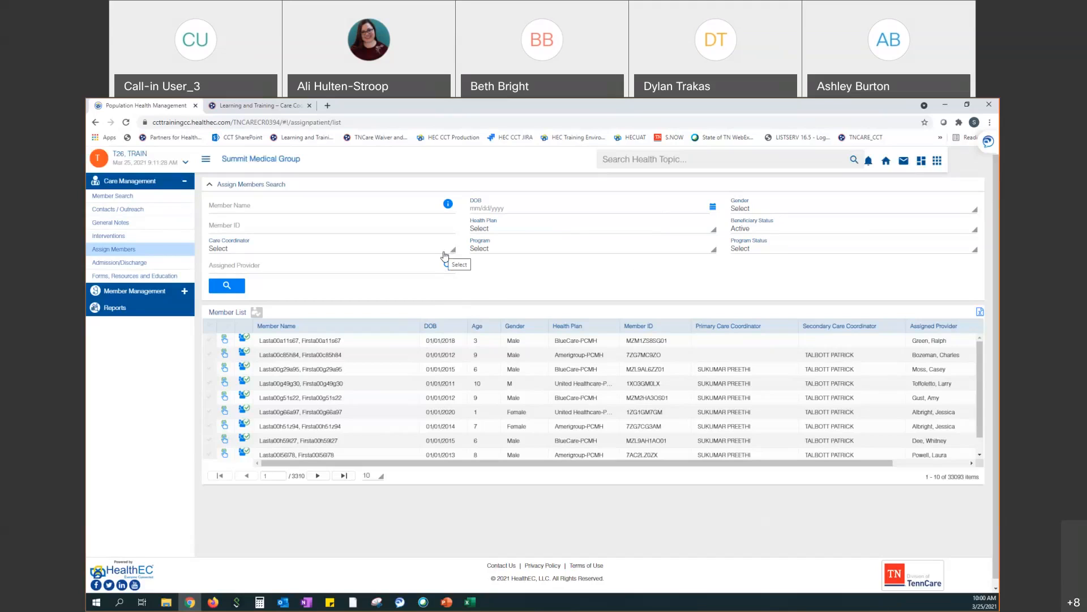
Filter Assign Members by the first listed care coordinator (312 members) and select all on page one
{"action": "left_click", "coordinate": [444, 254]}
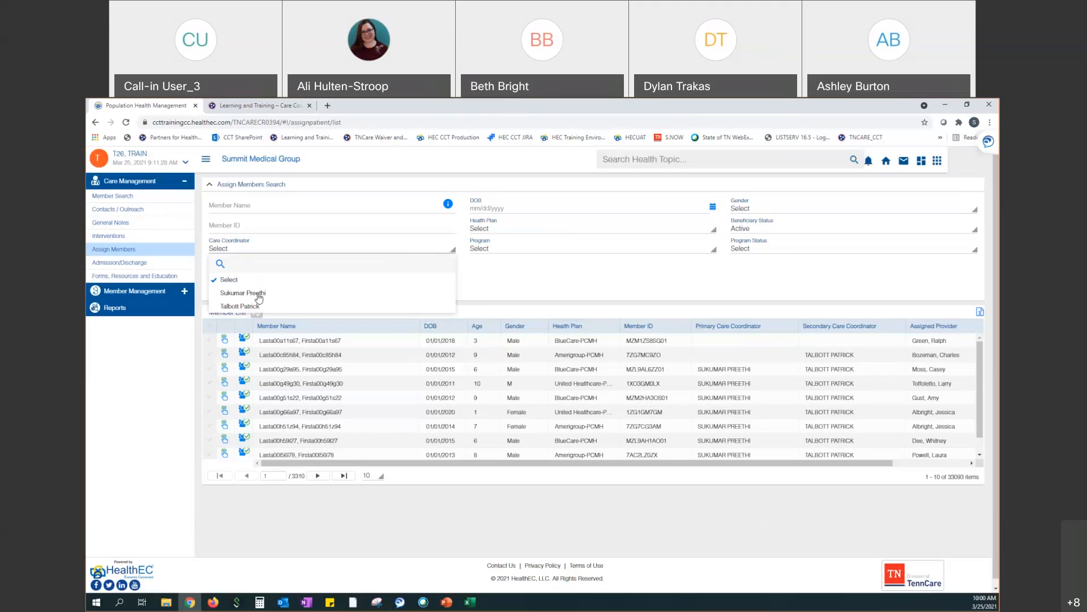
{"action": "left_click", "coordinate": [258, 293]}
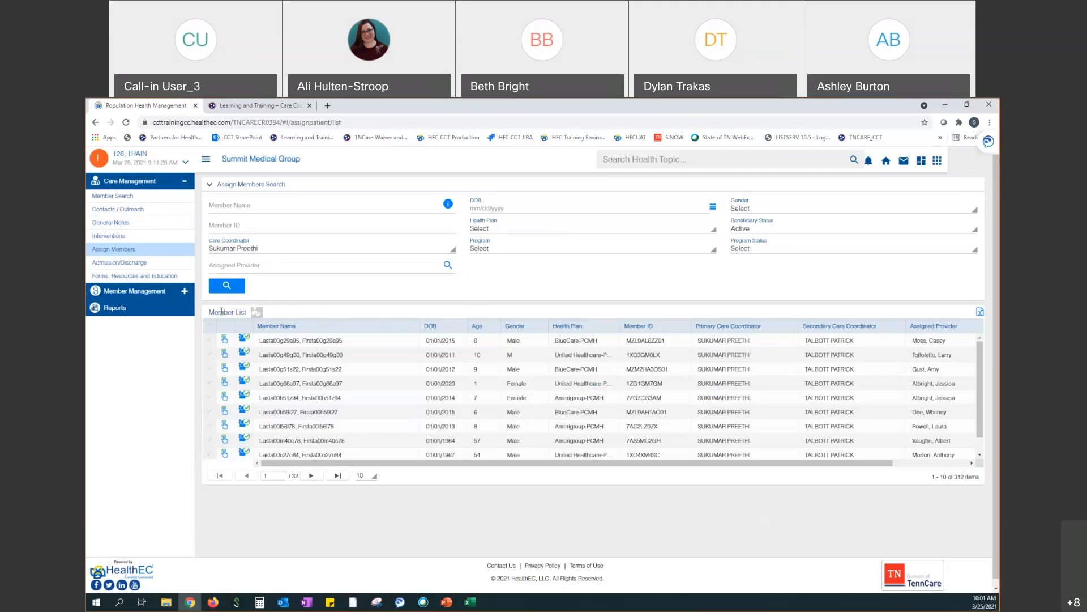
{"action": "left_click", "coordinate": [212, 328]}
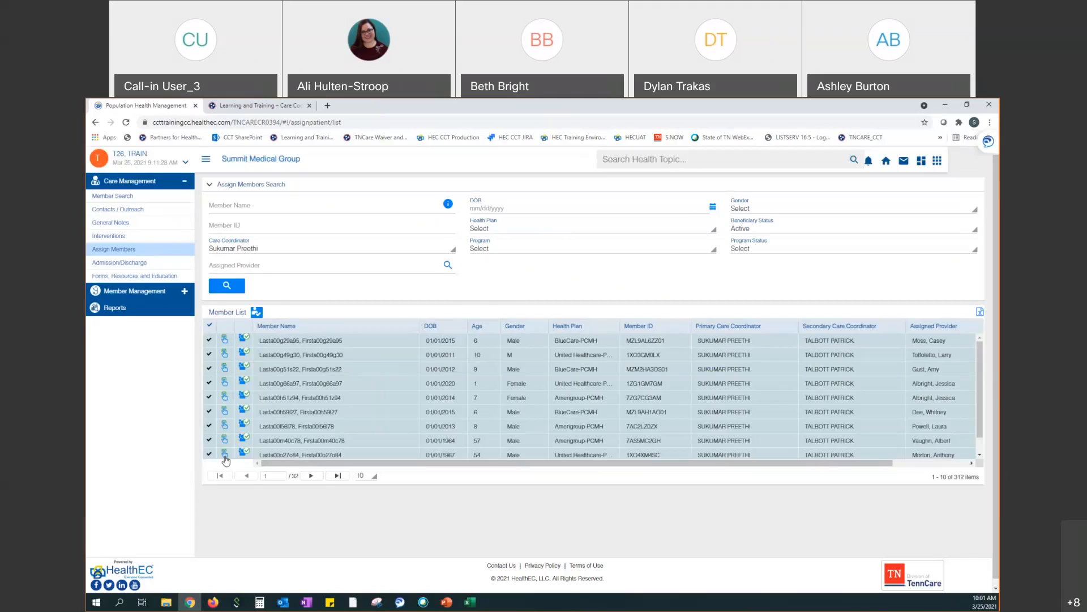
Select all members on page 2, return to page 1, and open the Assign Members dialog
{"action": "left_click", "coordinate": [315, 481]}
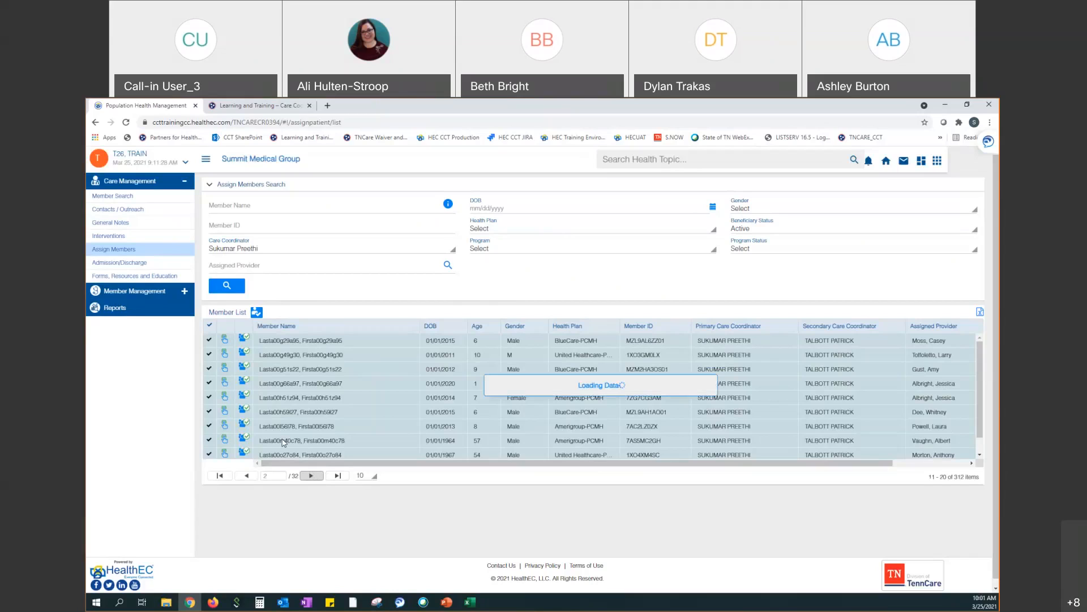
{"action": "left_click", "coordinate": [209, 328]}
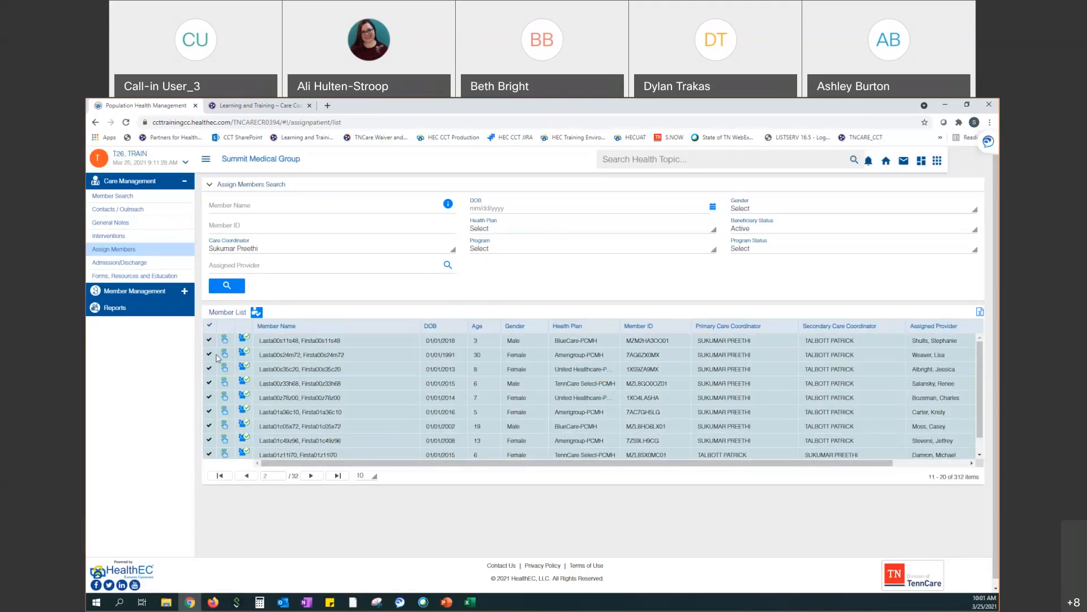
{"action": "left_click", "coordinate": [250, 477]}
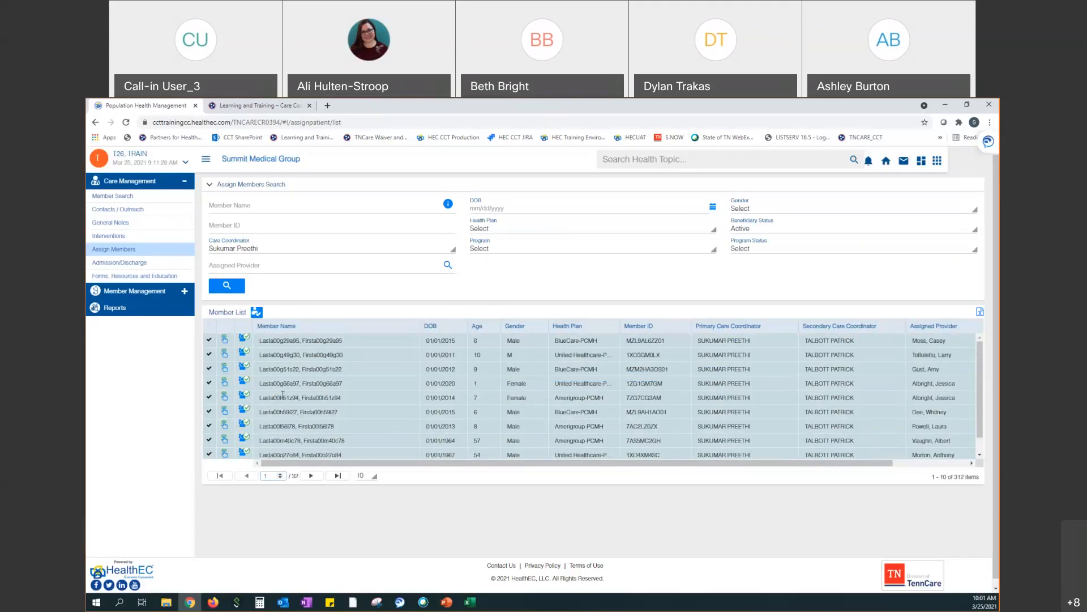
{"action": "left_click", "coordinate": [257, 315]}
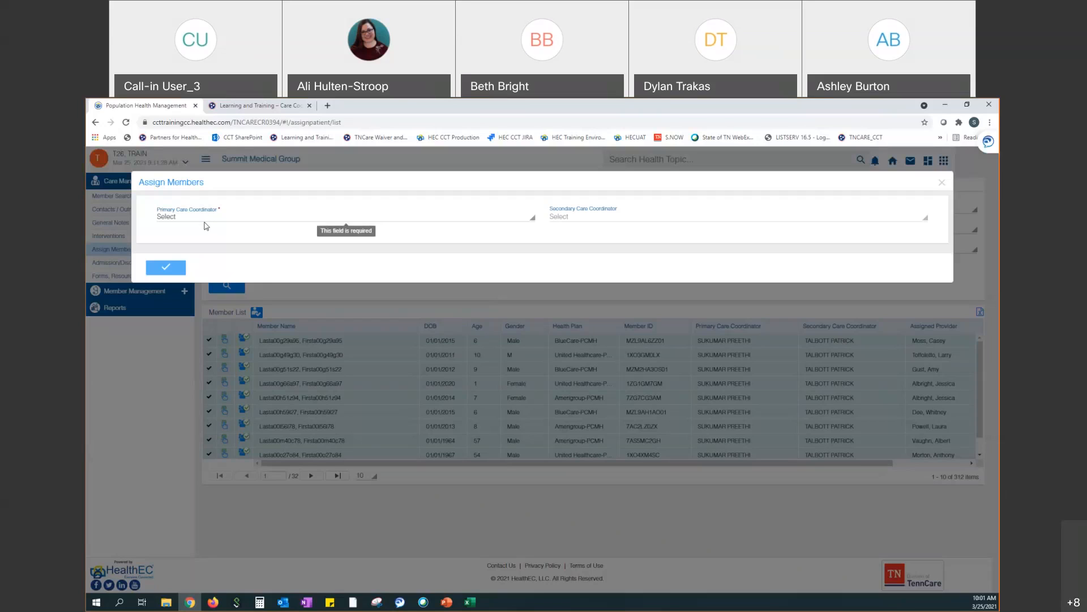
Set the other available coordinator as Primary Care Coordinator for the checked members and assign
{"action": "left_click", "coordinate": [205, 221]}
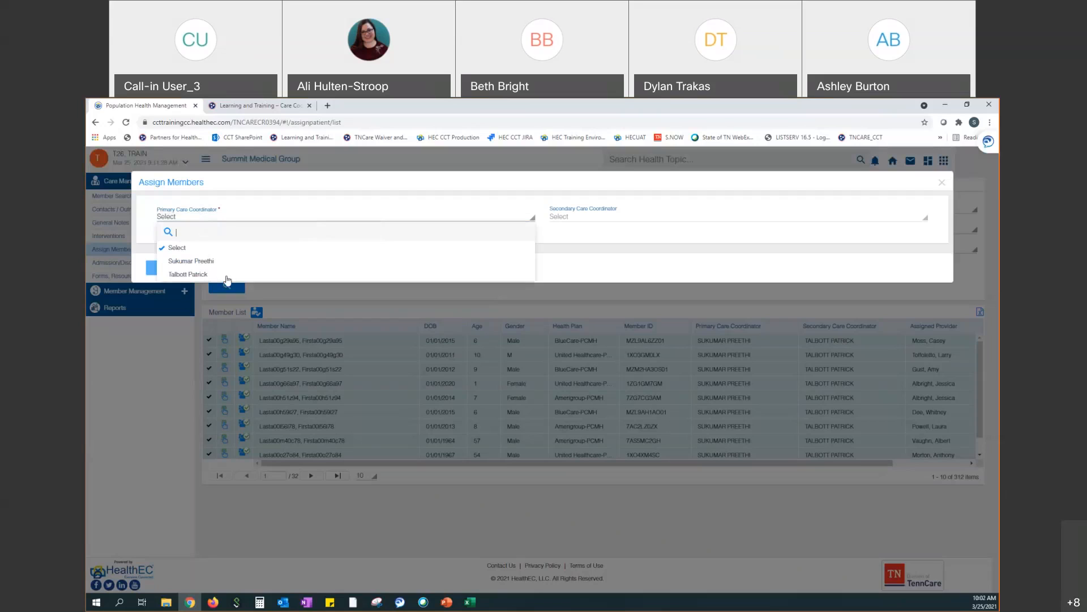
{"action": "left_click", "coordinate": [207, 275]}
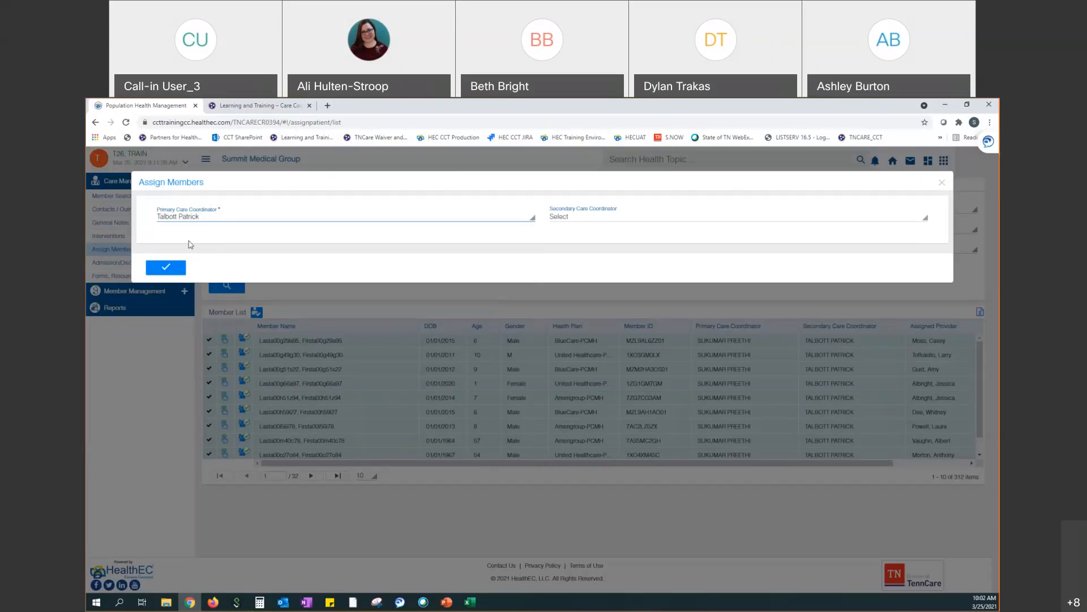
{"action": "left_click", "coordinate": [180, 273]}
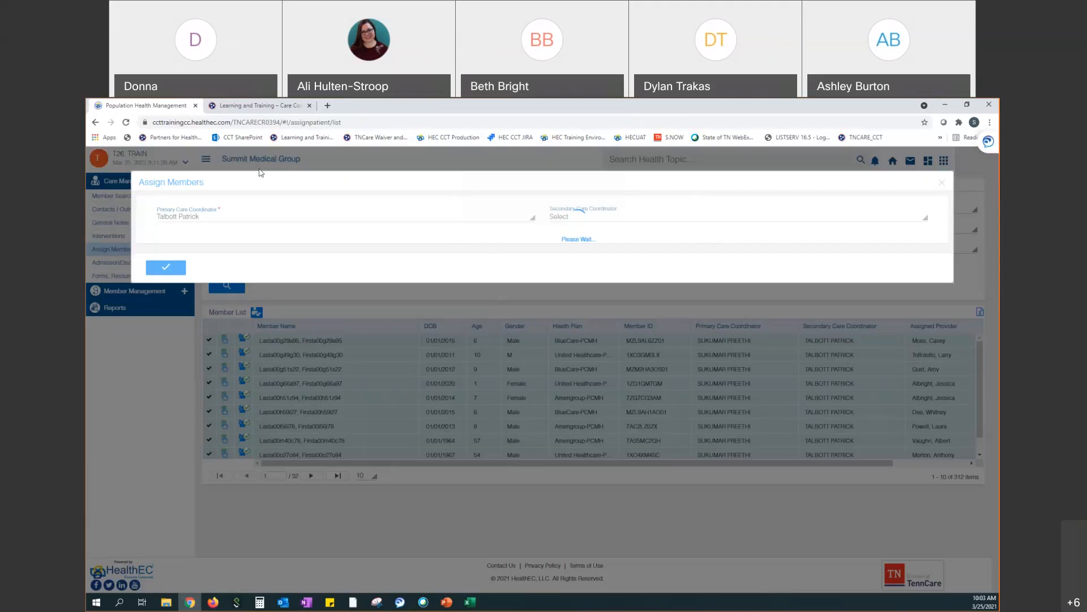
Open the TennCare Learning and Training – Care Coordination Tool page and select its web address
{"action": "left_click", "coordinate": [238, 108]}
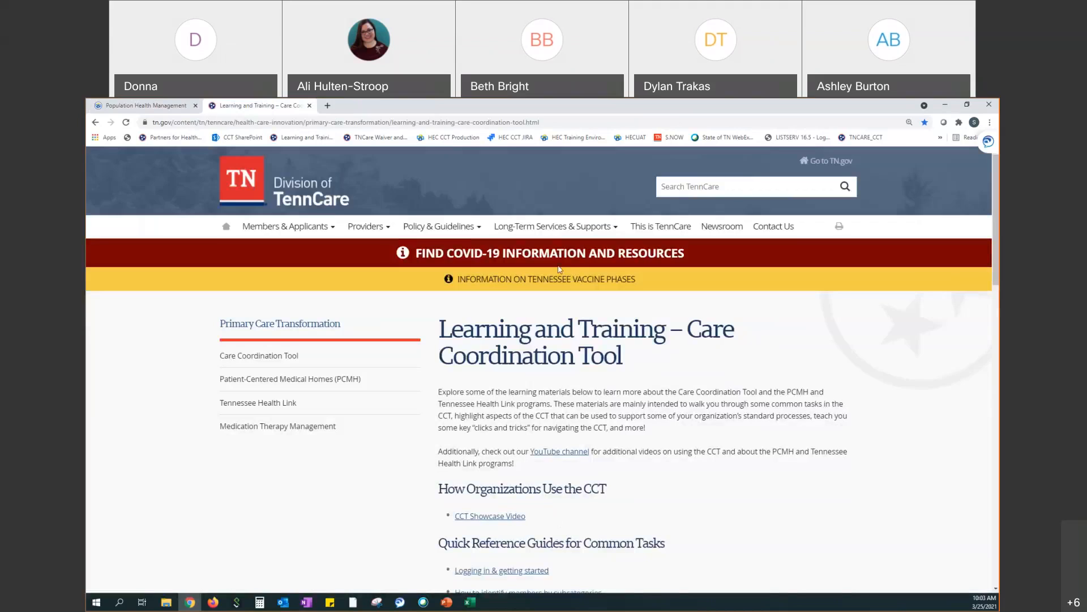
{"action": "left_click", "coordinate": [458, 124]}
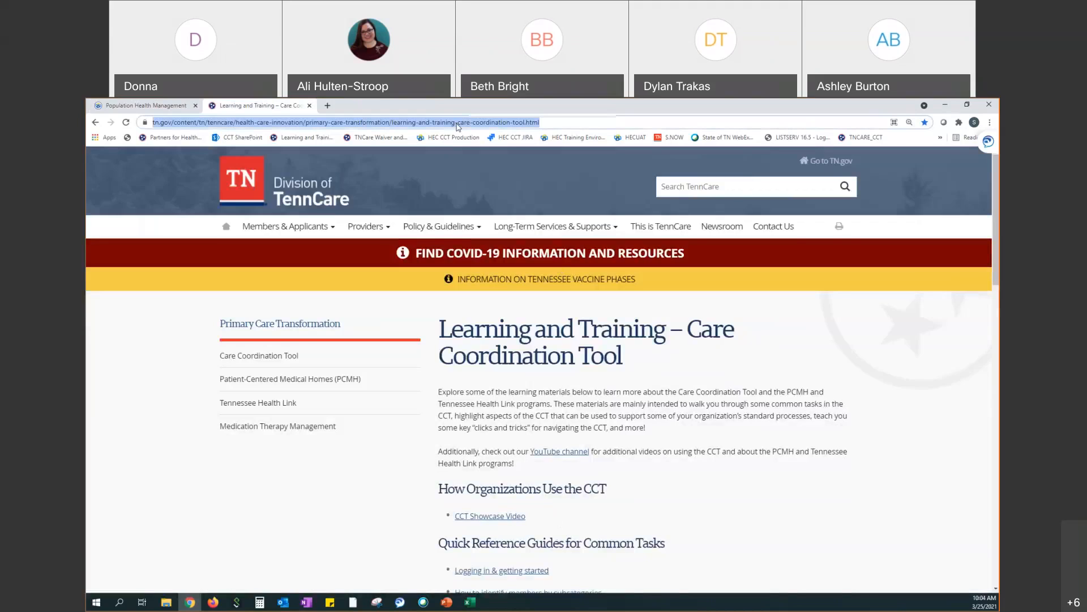
{"action": "key", "text": "alt+Tab"}
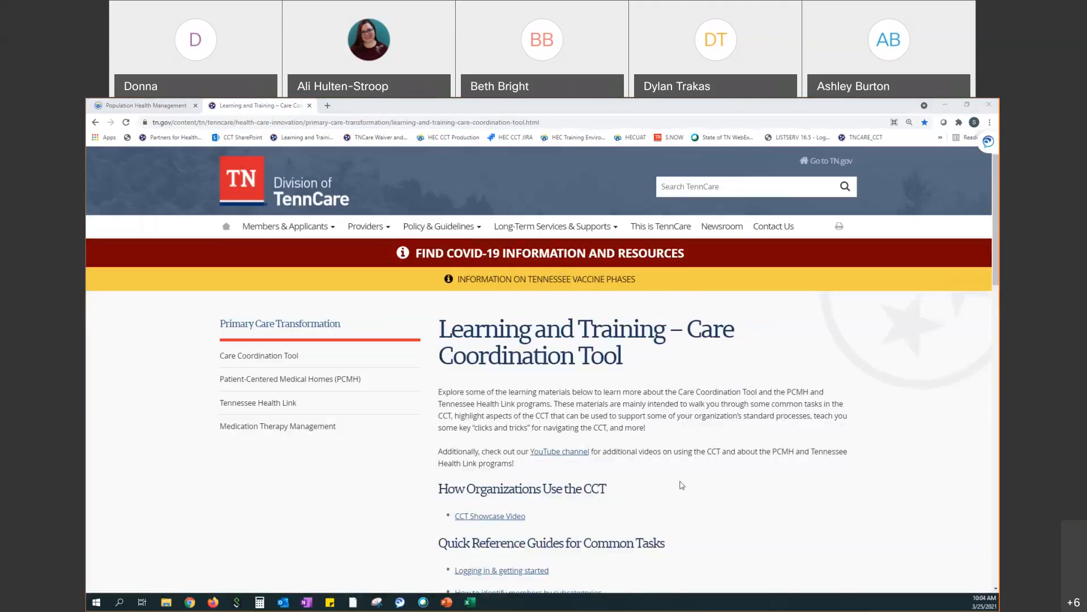
Scroll down past the quick reference guides and FAQs to the General Information section
{"action": "scroll", "coordinate": [650, 464], "scroll_direction": "down", "scroll_amount": 1}
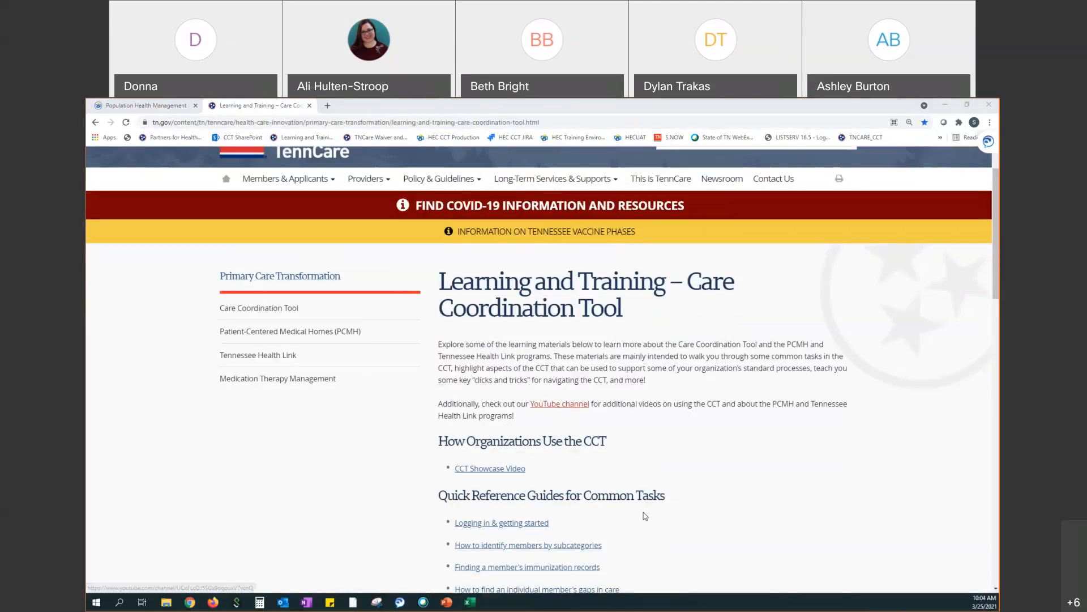
{"action": "scroll", "coordinate": [692, 493], "scroll_direction": "down", "scroll_amount": 1}
{"action": "scroll", "coordinate": [692, 493], "scroll_direction": "down", "scroll_amount": 1}
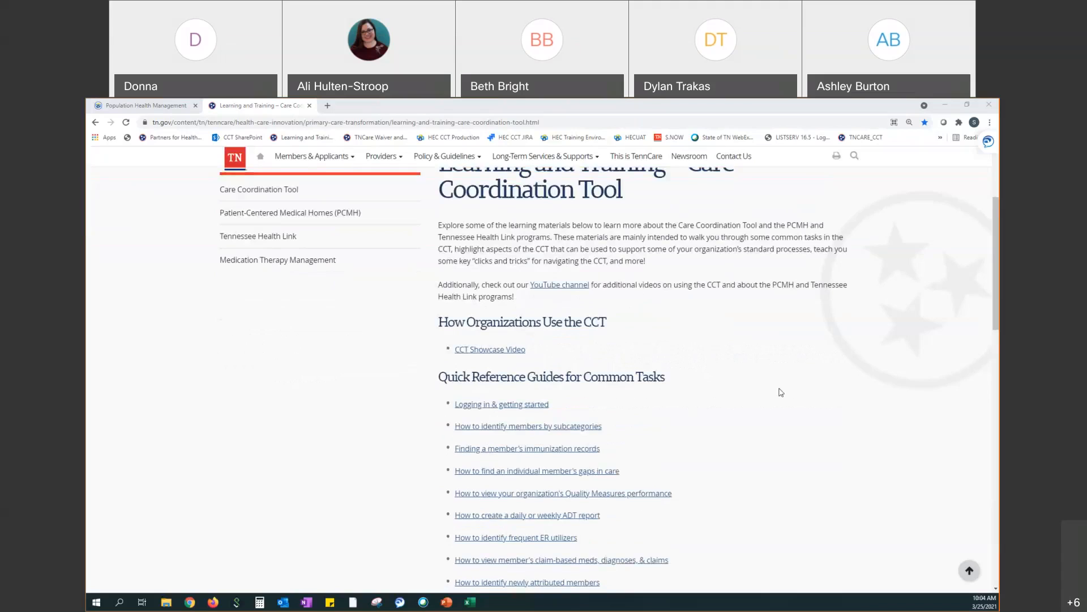
{"action": "scroll", "coordinate": [784, 394], "scroll_direction": "down", "scroll_amount": 1}
{"action": "scroll", "coordinate": [784, 394], "scroll_direction": "down", "scroll_amount": 1}
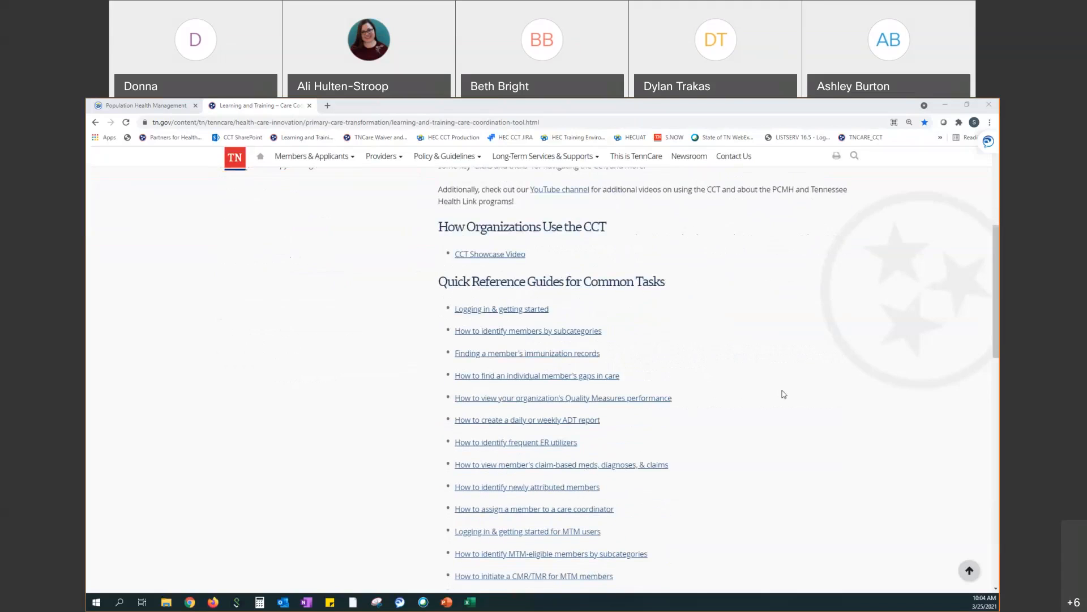
{"action": "scroll", "coordinate": [784, 394], "scroll_direction": "down", "scroll_amount": 2}
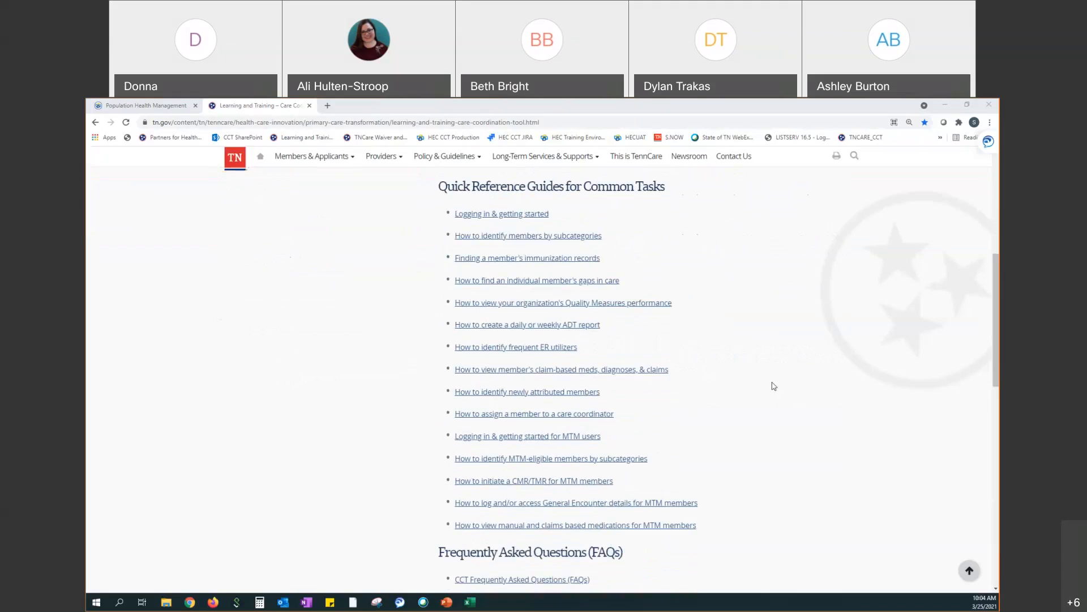
{"action": "scroll", "coordinate": [773, 386], "scroll_direction": "down", "scroll_amount": 3}
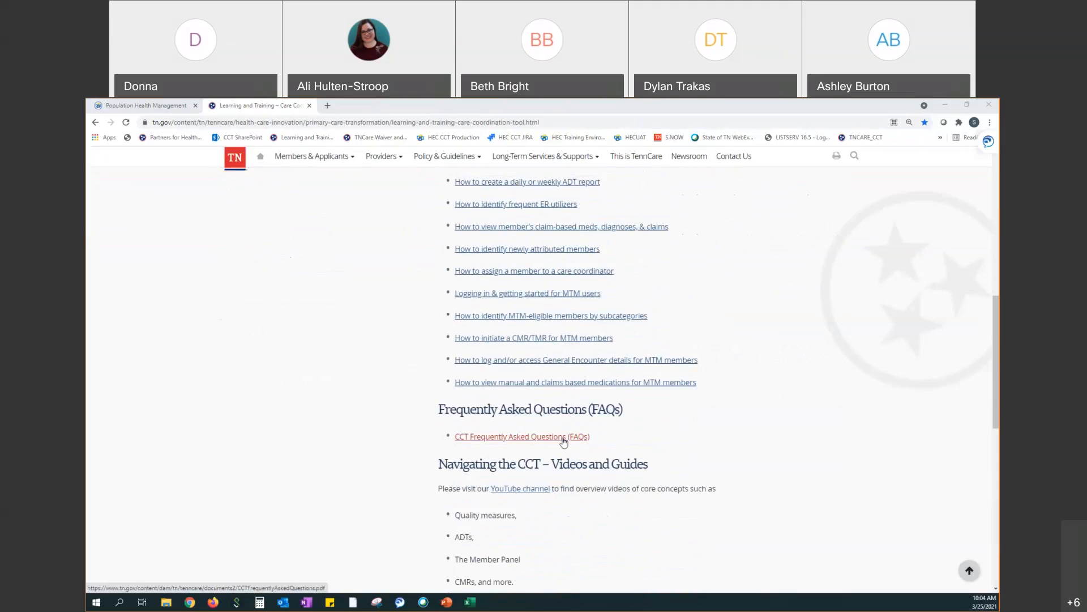
{"action": "scroll", "coordinate": [564, 442], "scroll_direction": "down", "scroll_amount": 1}
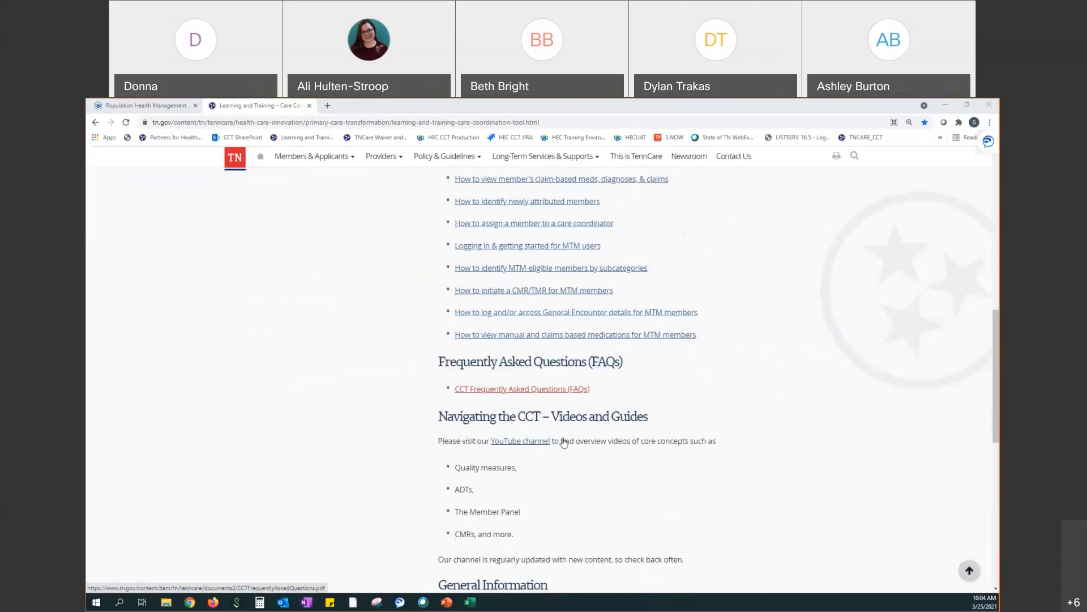
{"action": "scroll", "coordinate": [563, 437], "scroll_direction": "down", "scroll_amount": 3}
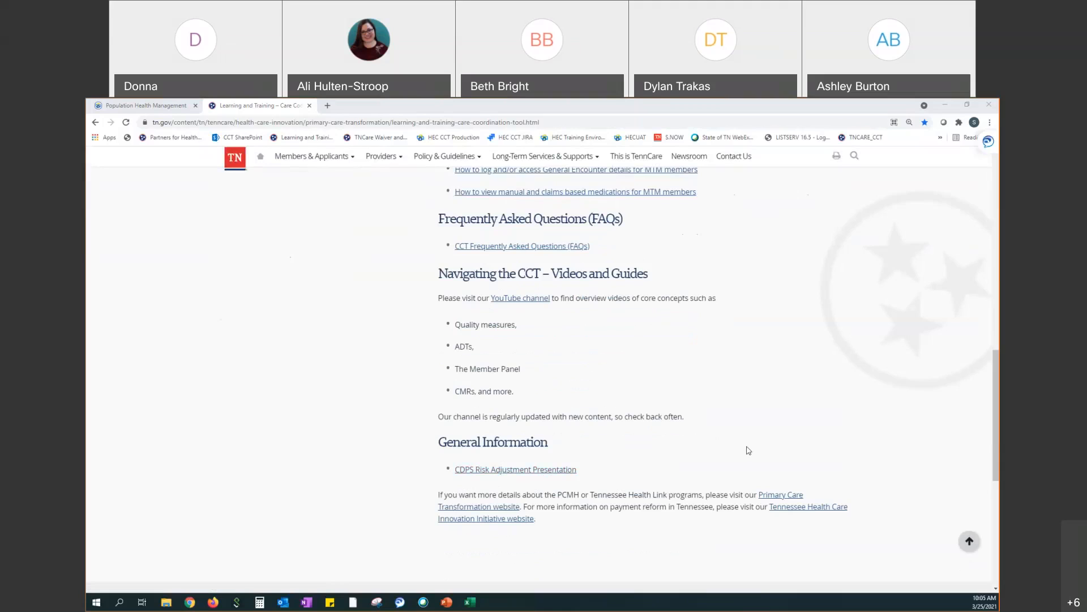
Browse the Strategic Planning & Innovation channel's CCT training videos, then switch to the Wave5 PCMH Training deck
{"action": "left_click_drag", "start_coordinate": [996, 412], "coordinate": [997, 162]}
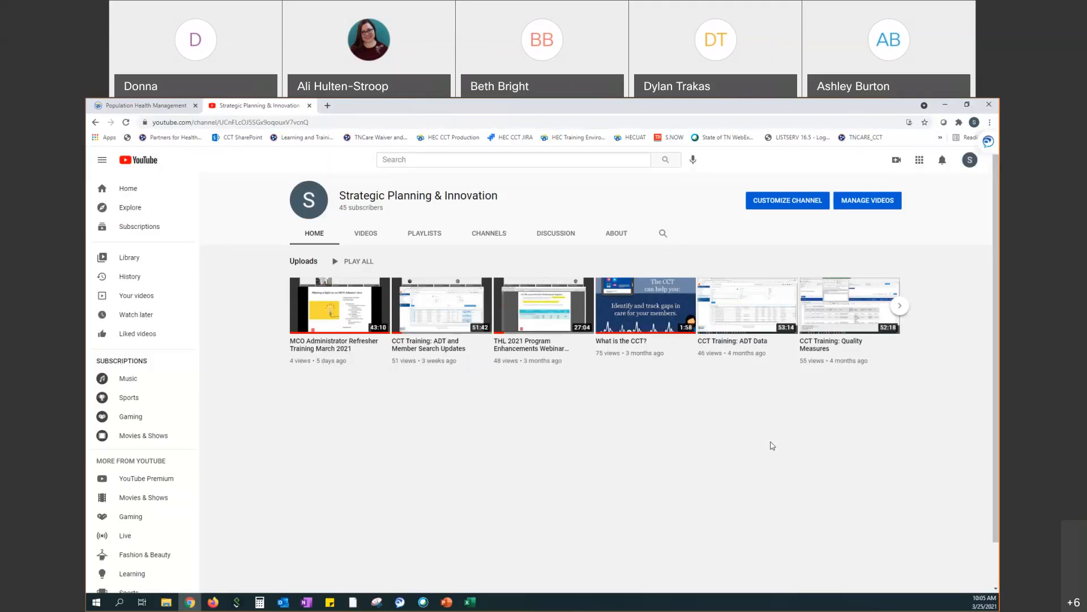
{"action": "left_click", "coordinate": [447, 601]}
Run the slide show from the Questions? slide and advance to slide 7, 'Things to Know'
{"action": "left_click", "coordinate": [164, 555]}
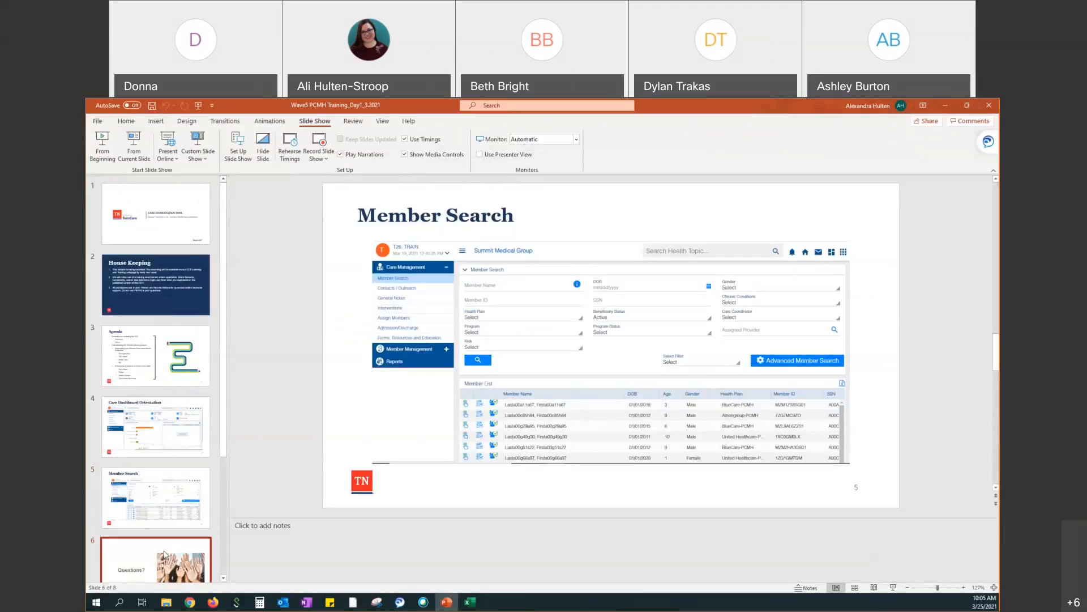
{"action": "left_click", "coordinate": [135, 152]}
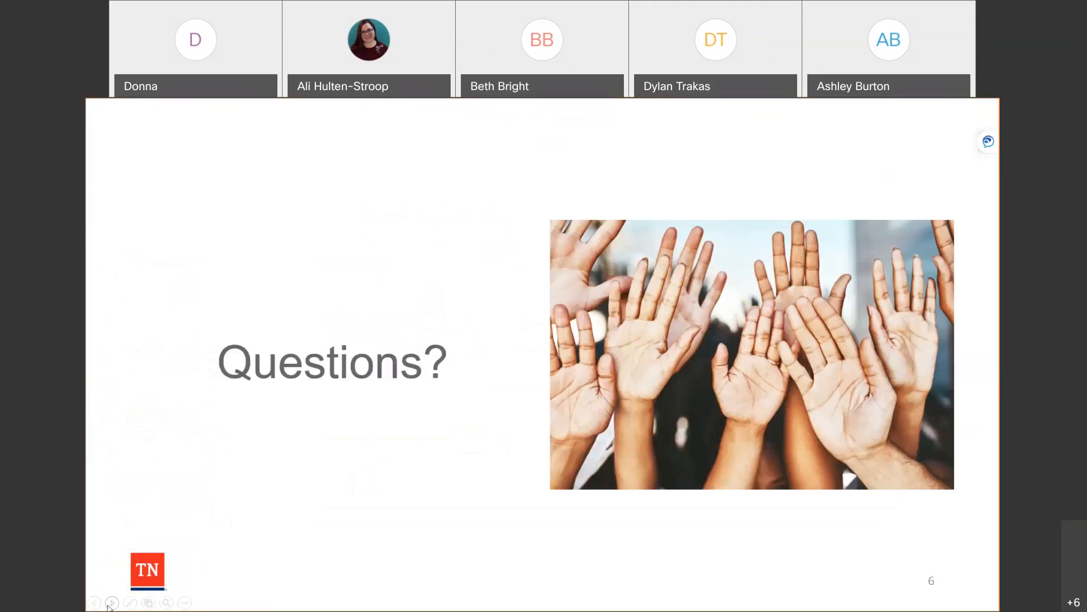
{"action": "left_click", "coordinate": [111, 603]}
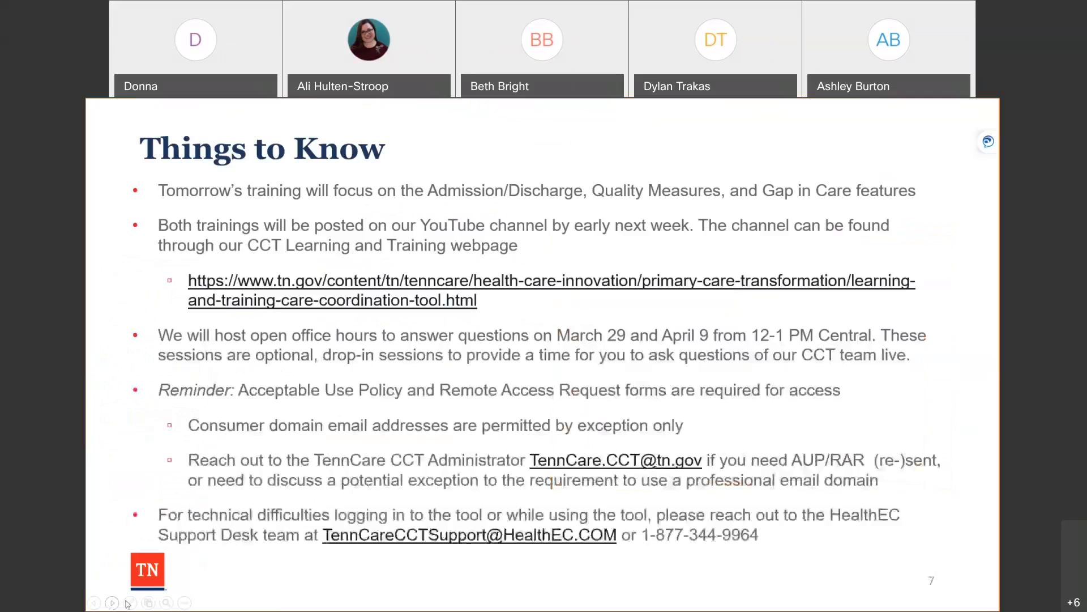